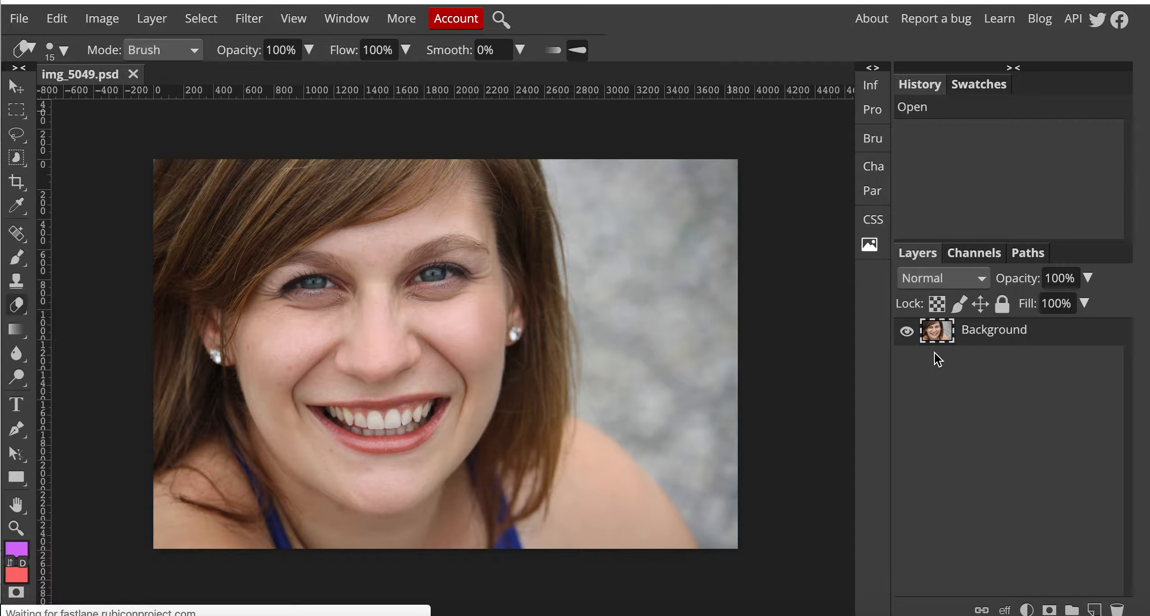
Duplicate the Background layer and add a Curves adjustment layer above the copy.
{"action": "key", "text": "ctrl+j"}
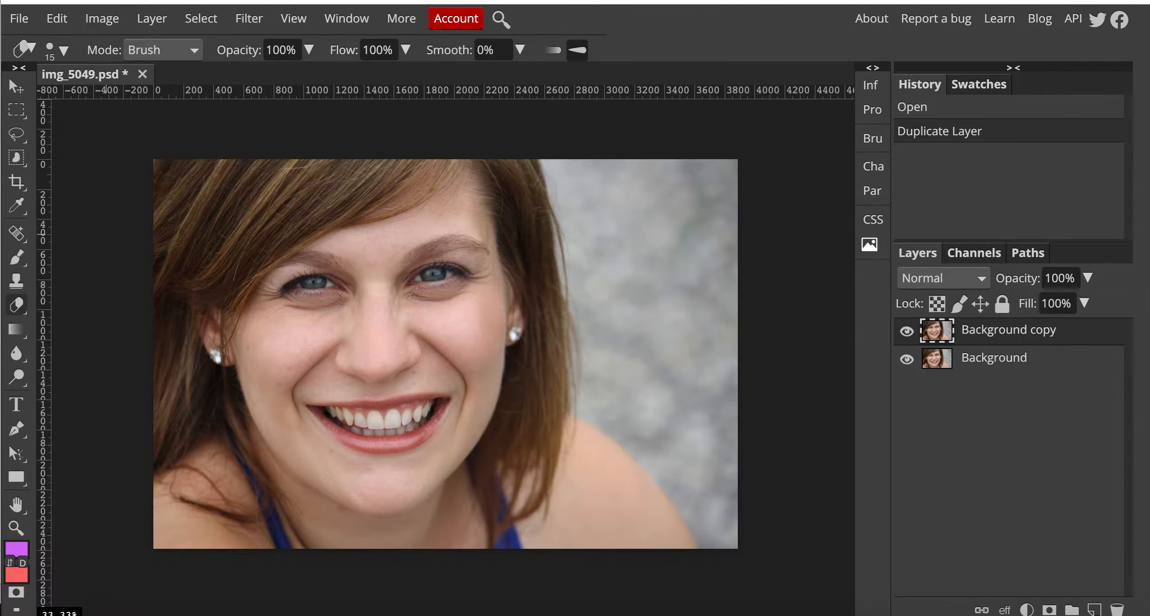
{"action": "left_click", "coordinate": [151, 19]}
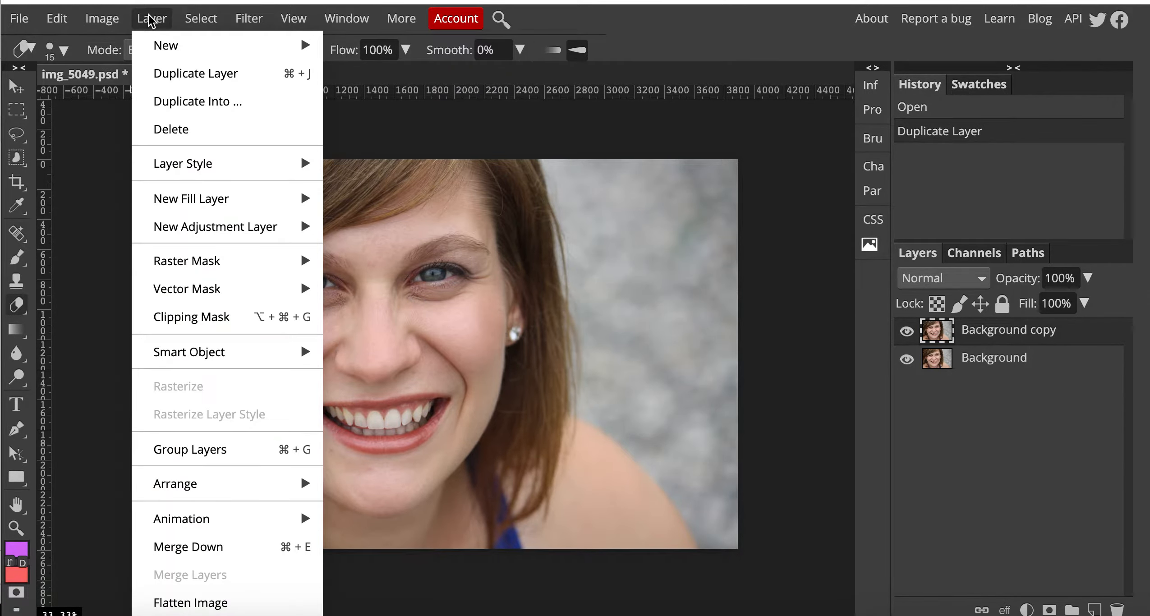
{"action": "mouse_move", "coordinate": [262, 229]}
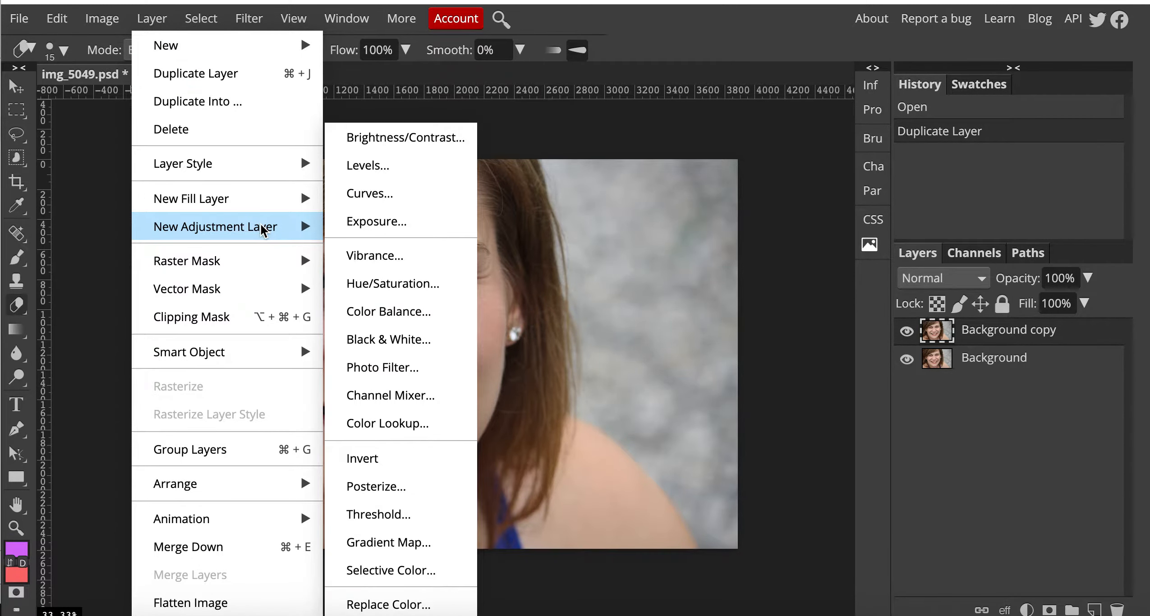
{"action": "left_click", "coordinate": [381, 198]}
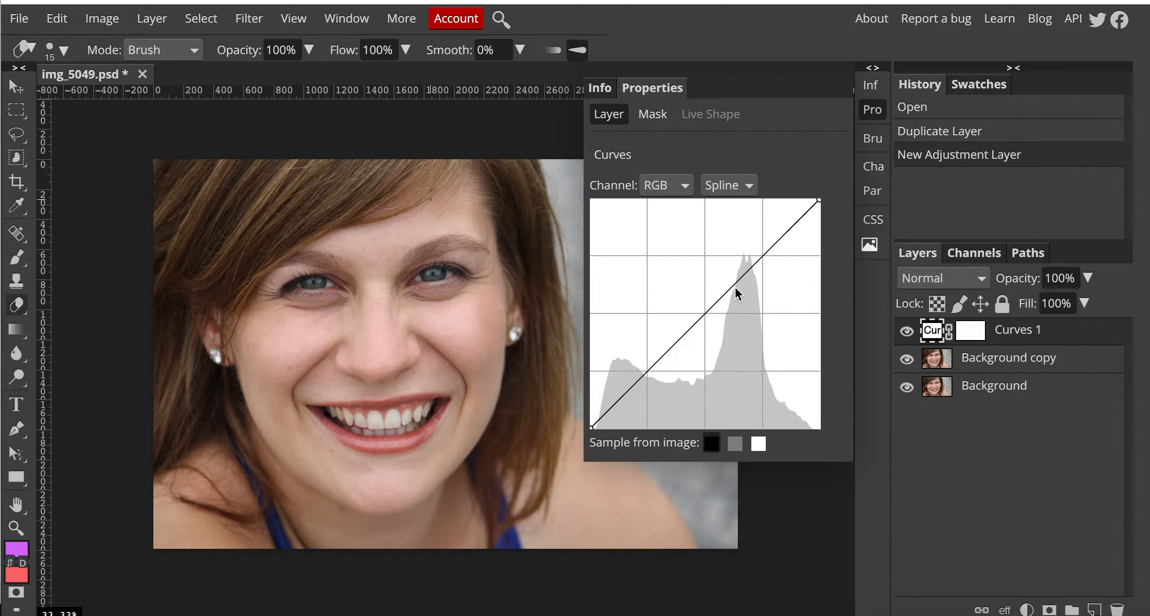
Raise the midpoint of the RGB curve to brighten the whole portrait.
{"action": "left_click", "coordinate": [705, 311]}
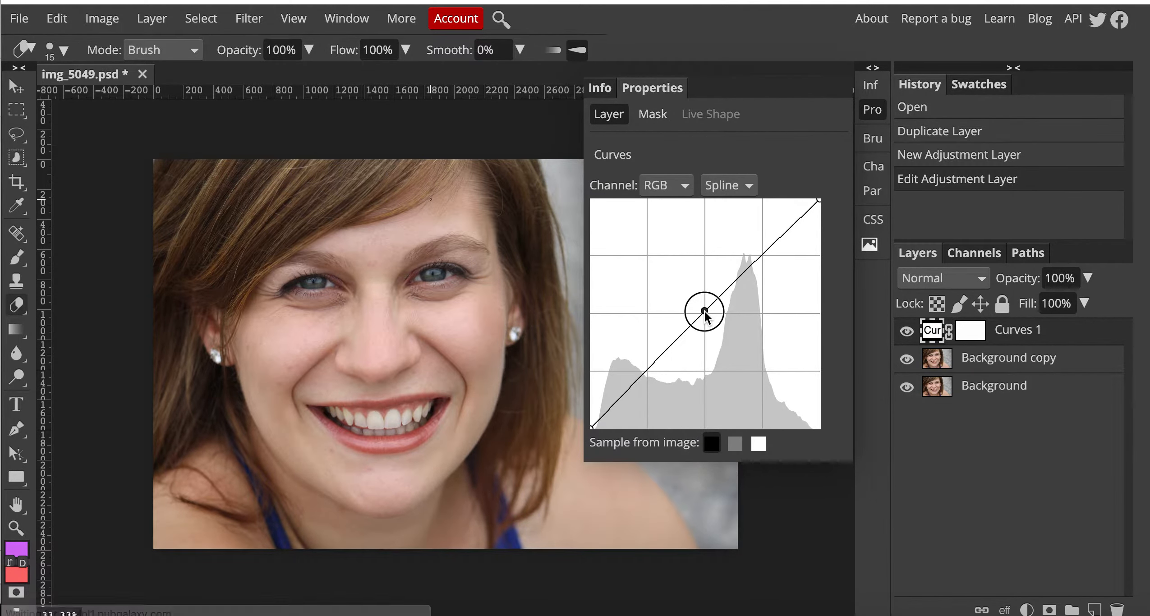
{"action": "left_click_drag", "start_coordinate": [704, 311], "coordinate": [693, 299]}
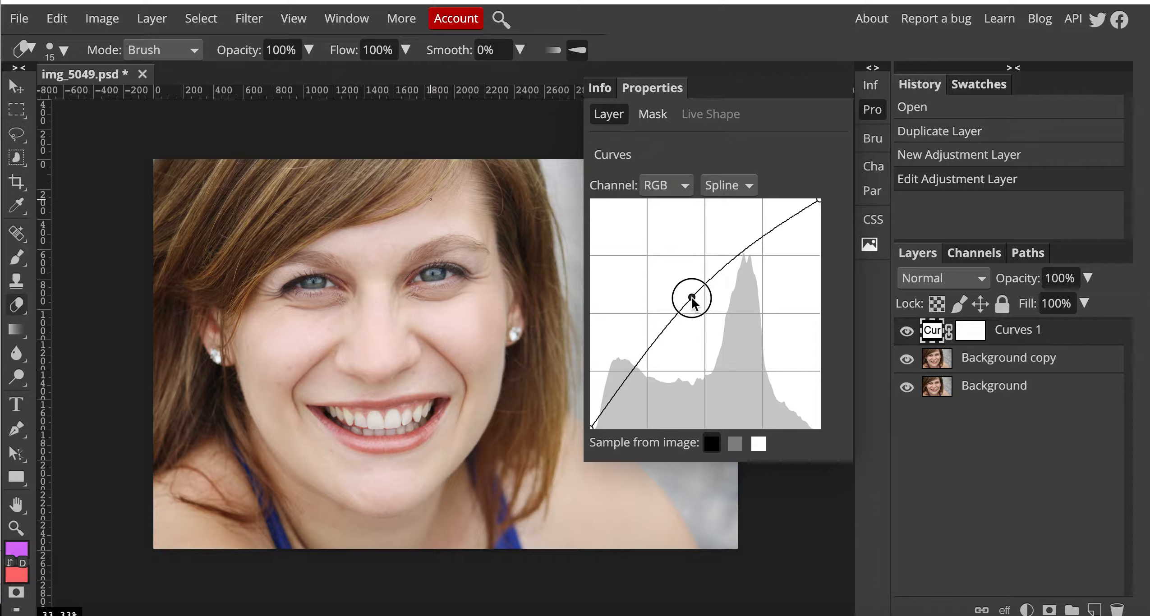
{"action": "mouse_move", "coordinate": [692, 300]}
{"action": "left_mouse_down"}
{"action": "mouse_move", "coordinate": [654, 265]}
{"action": "mouse_move", "coordinate": [687, 293]}
{"action": "mouse_move", "coordinate": [678, 306]}
{"action": "left_mouse_up"}
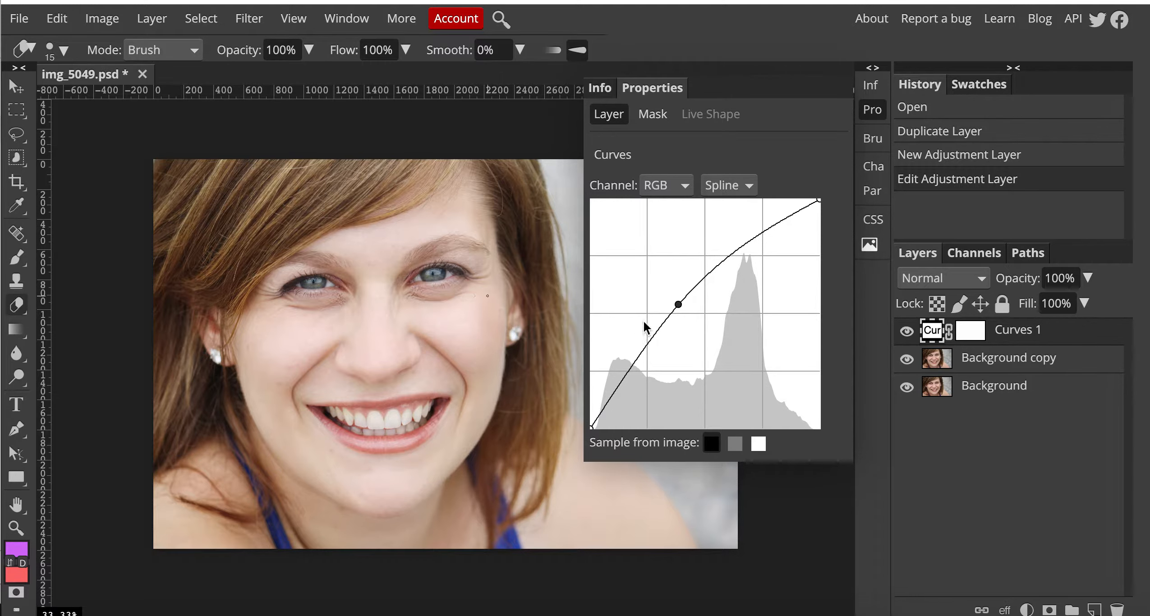
{"action": "left_click", "coordinate": [874, 113]}
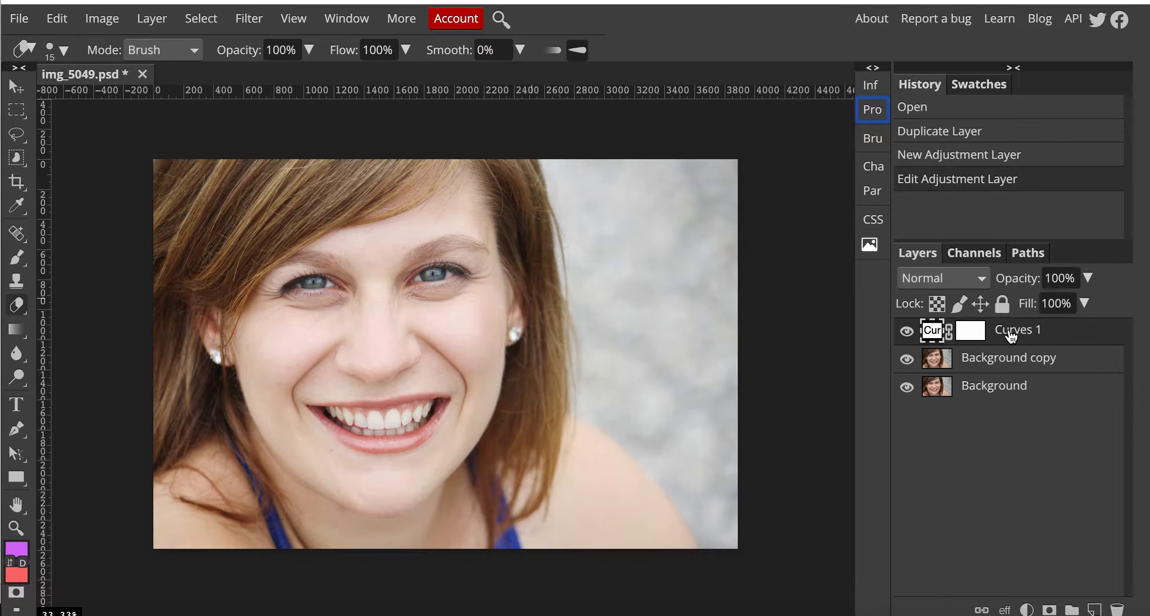
Move the Curves 1 layer between Background and Background copy, and make Background copy the active layer.
{"action": "left_click_drag", "start_coordinate": [1013, 334], "coordinate": [1008, 372]}
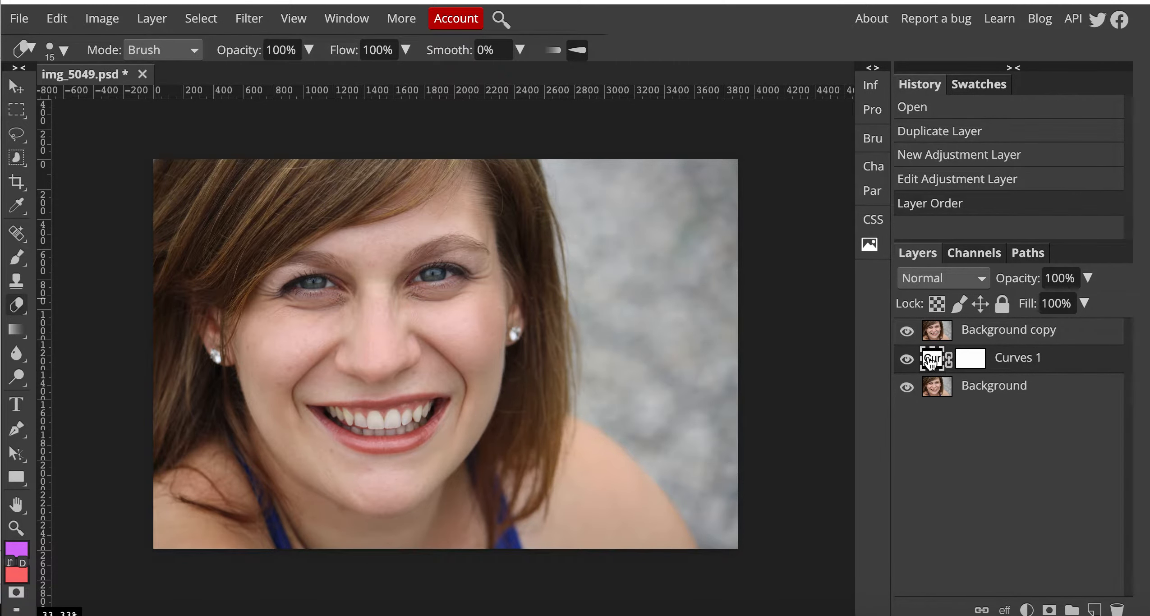
{"action": "left_click", "coordinate": [1017, 339]}
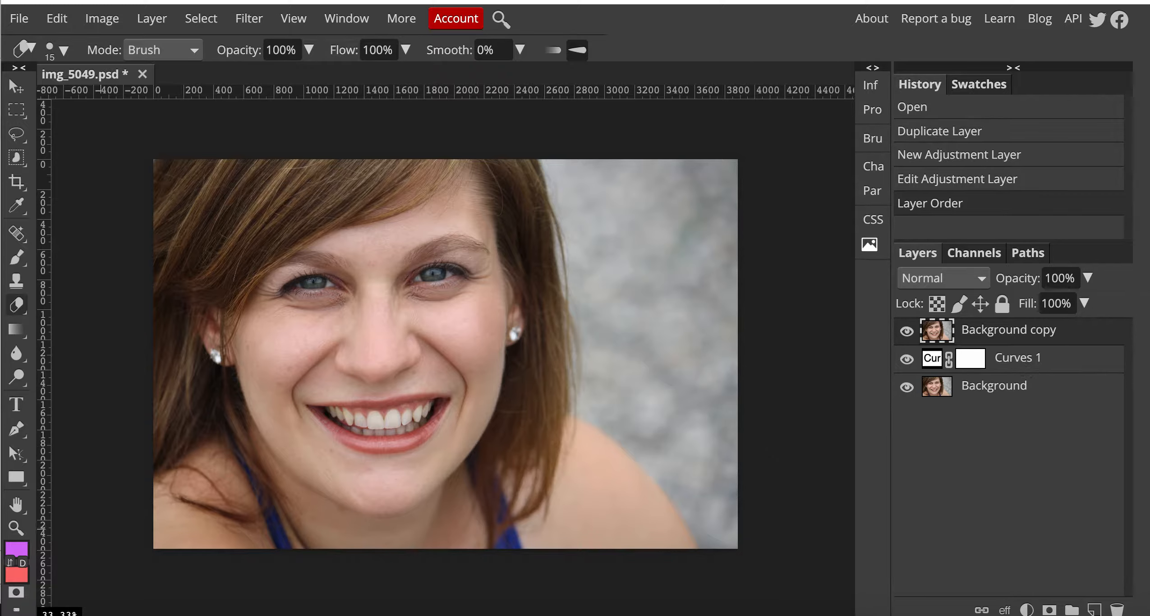
Set up the Eraser with a soft round brush tip at 50 px for close work on the eye nearest the hair fringe.
{"action": "left_click", "coordinate": [16, 528]}
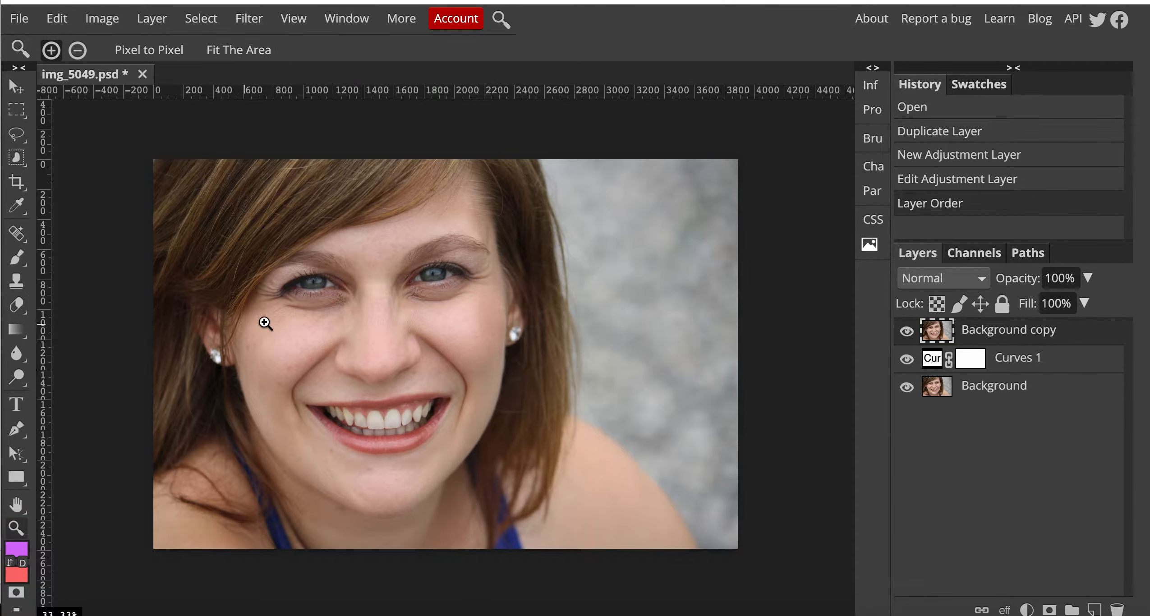
{"action": "left_click", "coordinate": [314, 273]}
{"action": "left_click", "coordinate": [313, 273]}
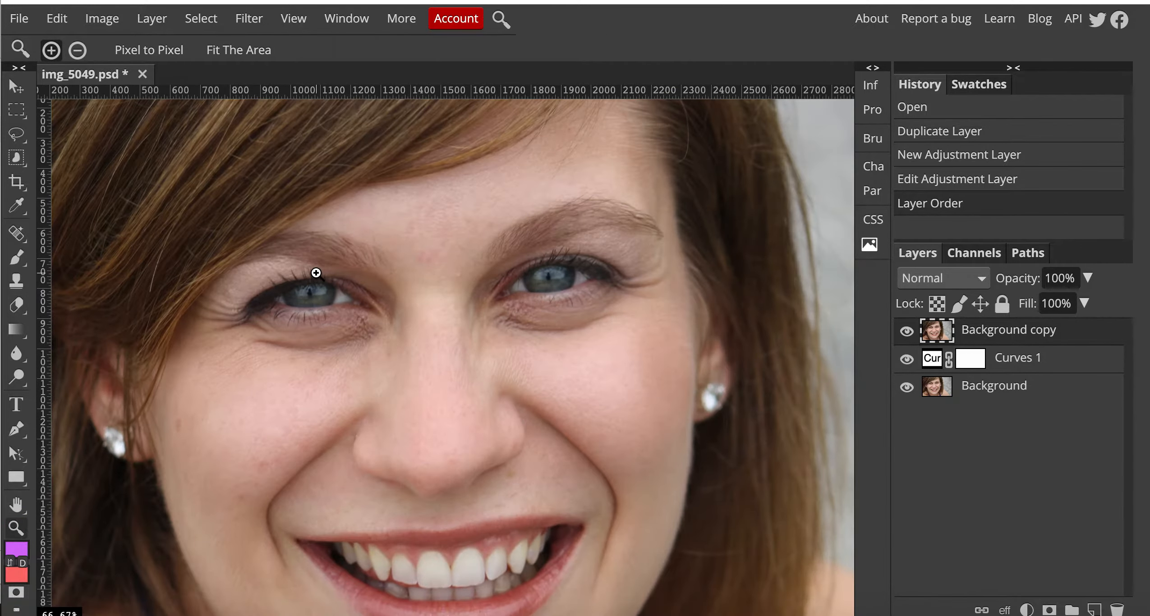
{"action": "left_click", "coordinate": [316, 274]}
{"action": "left_click", "coordinate": [316, 273]}
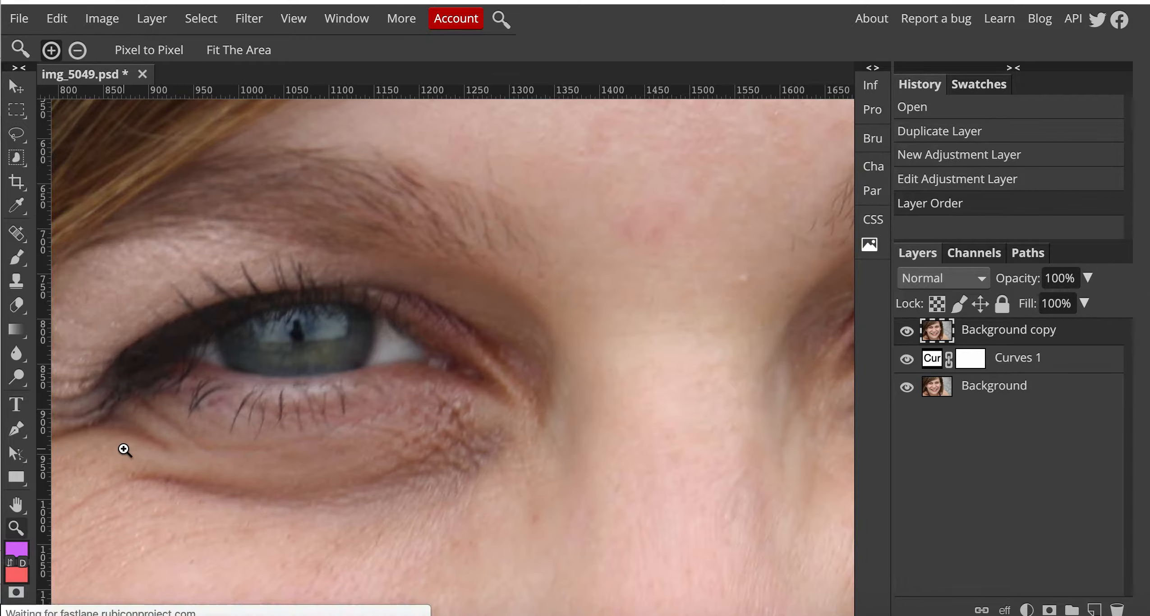
{"action": "left_click", "coordinate": [16, 506]}
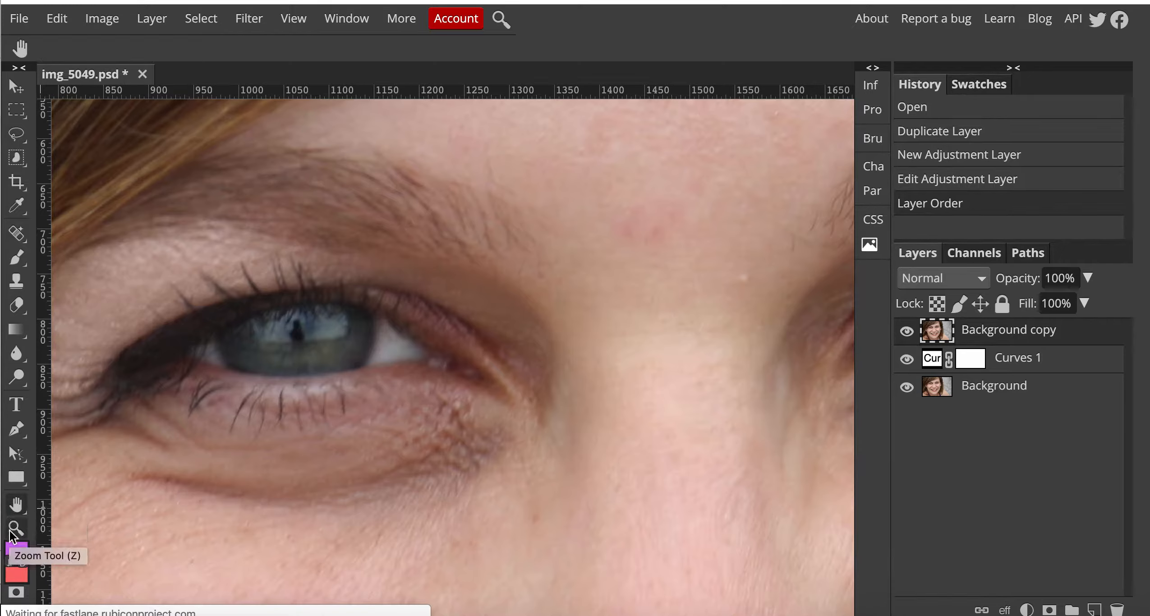
{"action": "left_click_drag", "start_coordinate": [202, 414], "coordinate": [312, 397]}
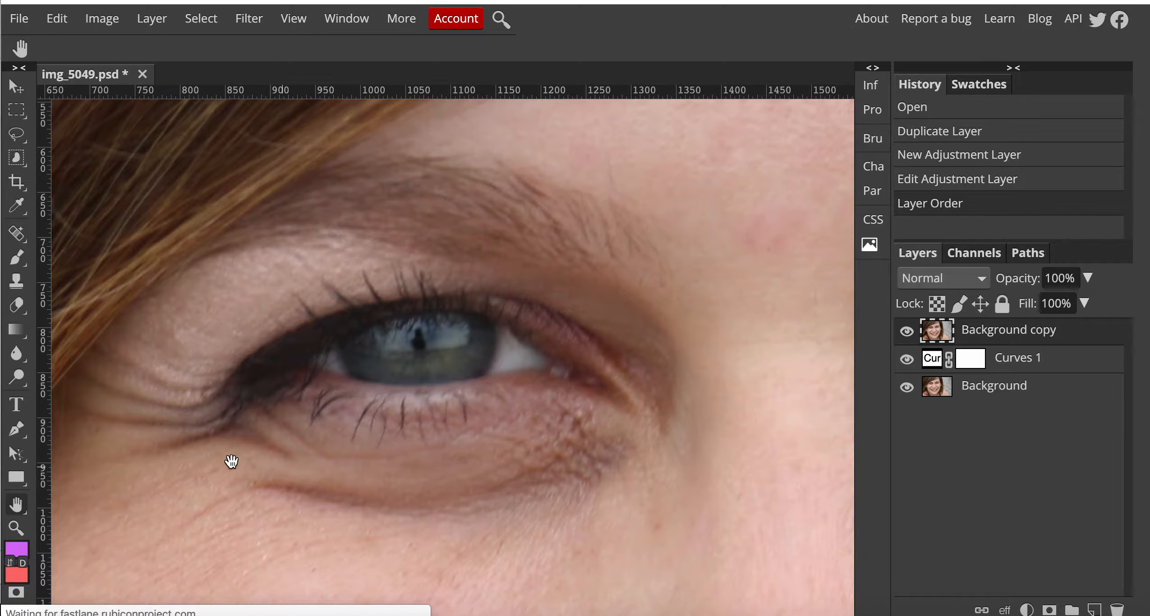
{"action": "left_click", "coordinate": [16, 529]}
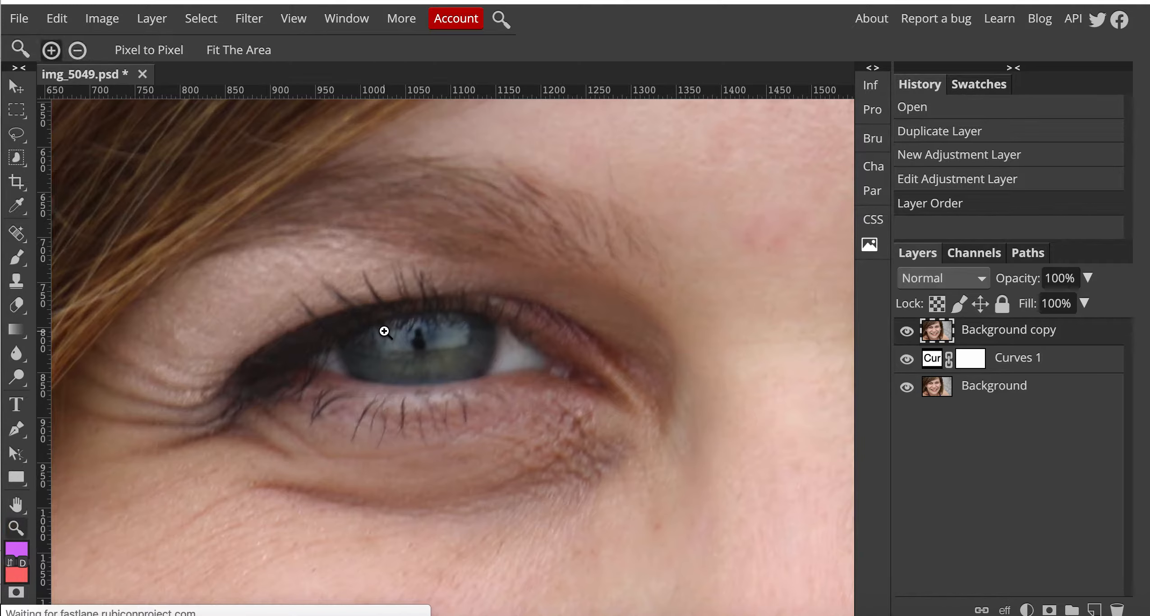
{"action": "key", "text": "alt"}
{"action": "left_click", "coordinate": [16, 504]}
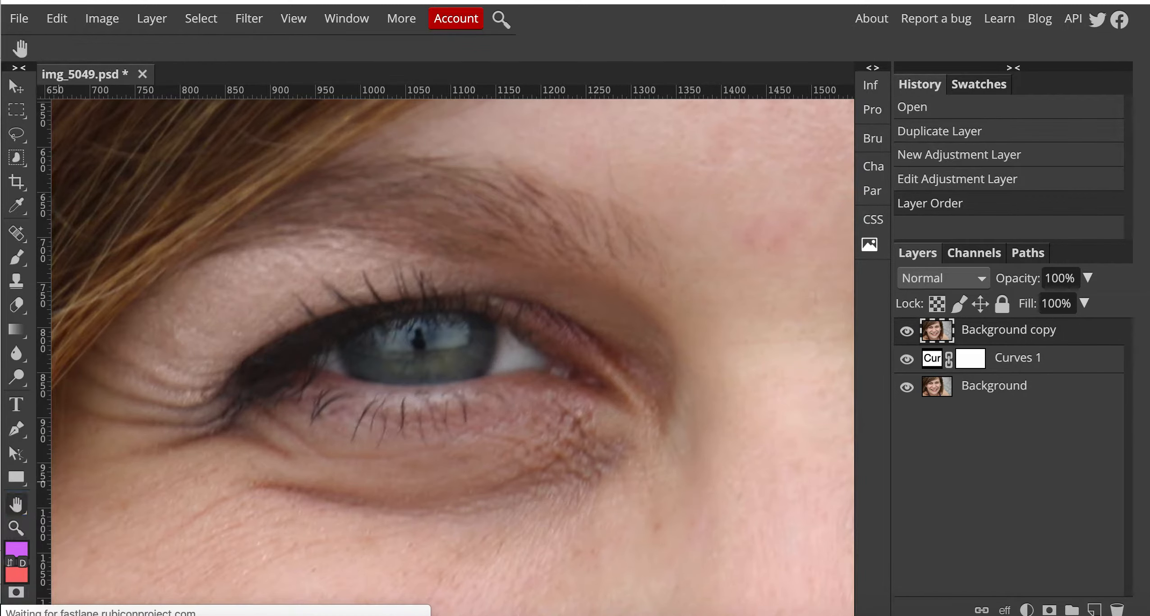
{"action": "left_click_drag", "start_coordinate": [372, 367], "coordinate": [388, 372]}
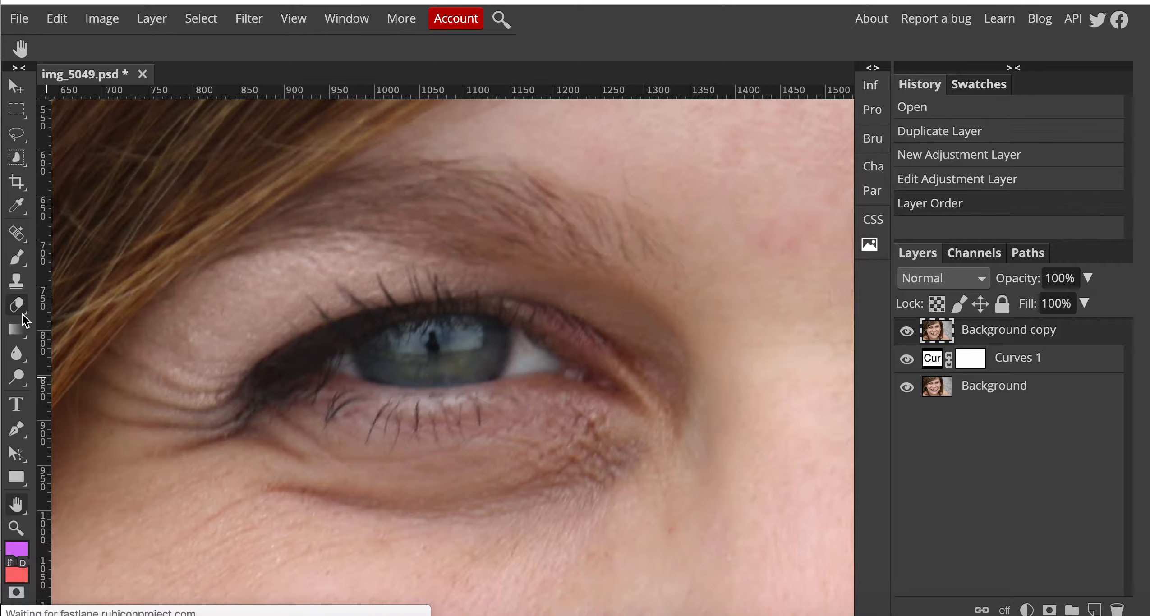
{"action": "left_click", "coordinate": [22, 312]}
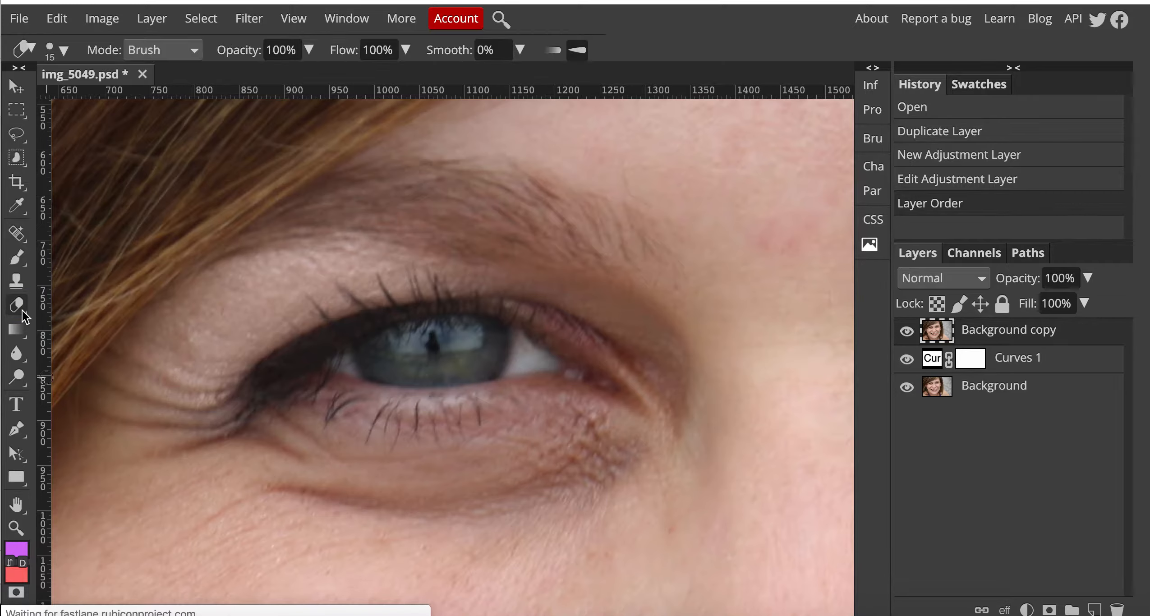
{"action": "left_click", "coordinate": [62, 55]}
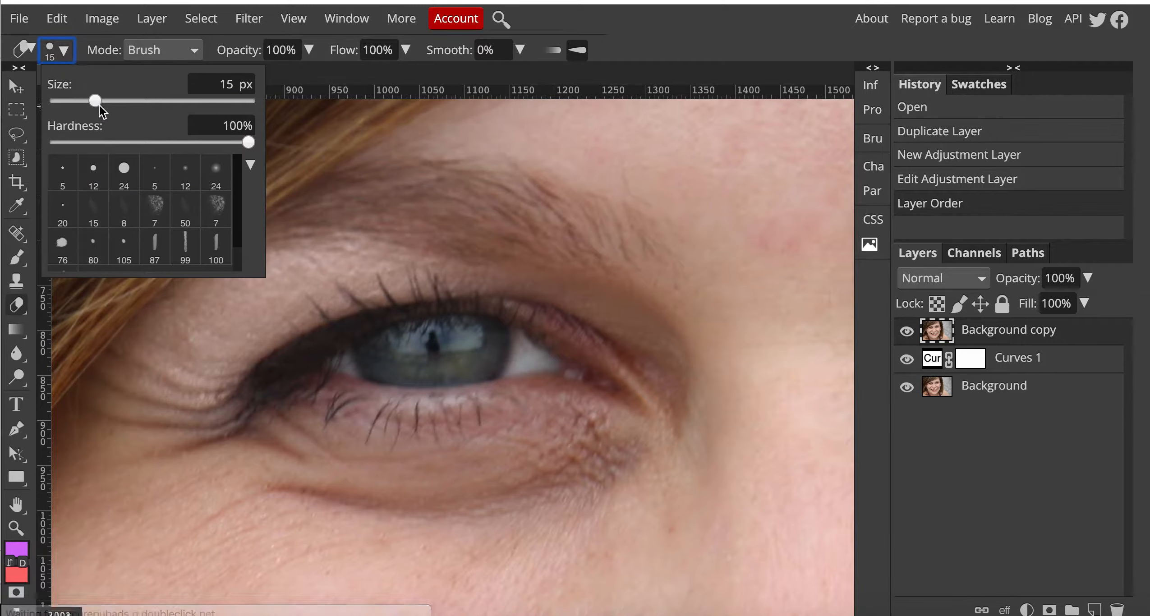
{"action": "left_click", "coordinate": [216, 171]}
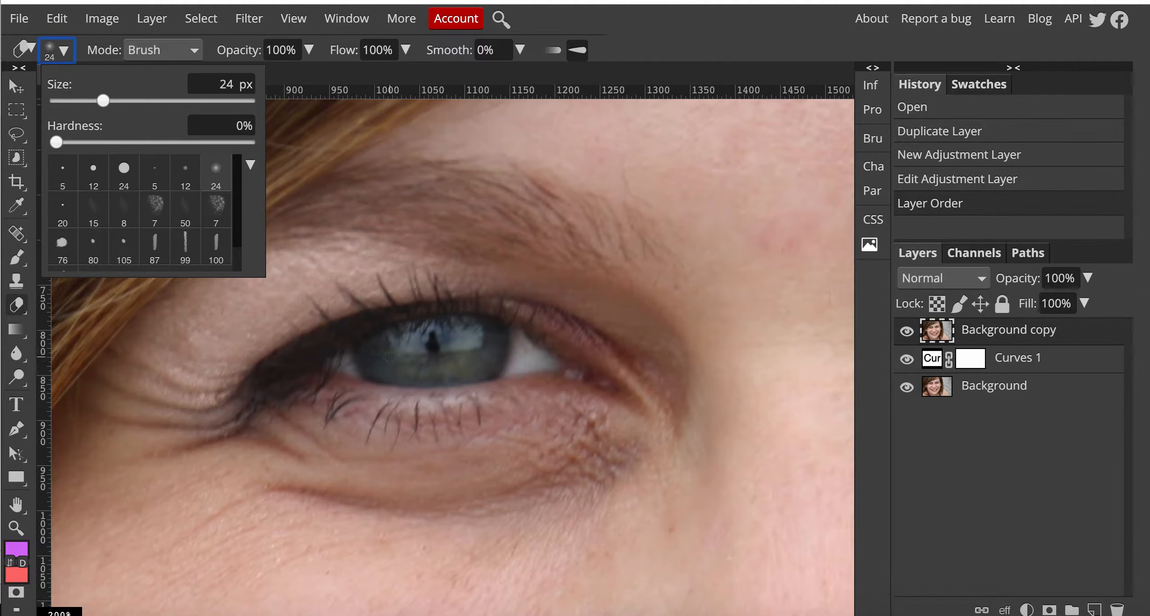
{"action": "left_click_drag", "start_coordinate": [106, 102], "coordinate": [120, 102]}
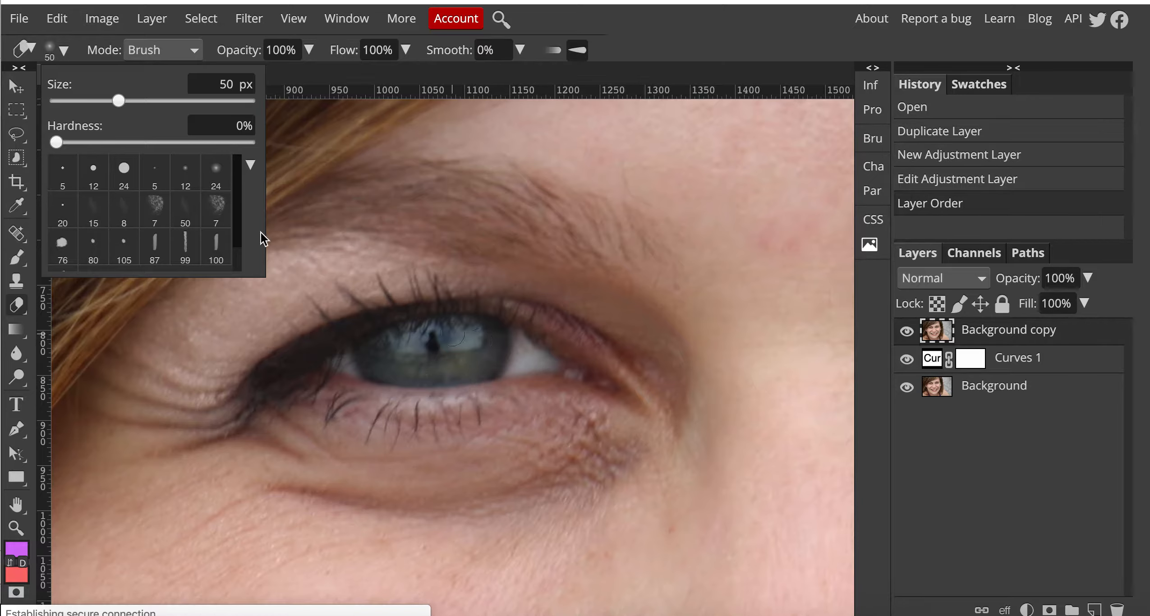
{"action": "left_click_drag", "start_coordinate": [66, 142], "coordinate": [105, 144]}
Lower the Eraser's opacity to 80% and erase Background copy over the iris of the eye nearest the fringe.
{"action": "left_click", "coordinate": [308, 50]}
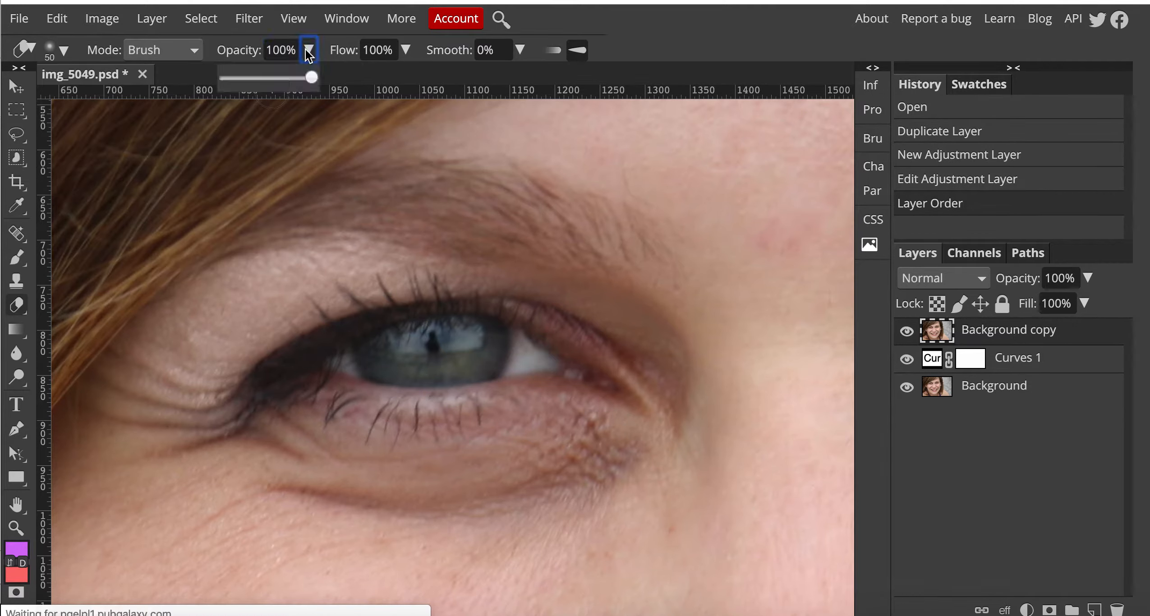
{"action": "left_click_drag", "start_coordinate": [311, 77], "coordinate": [310, 76]}
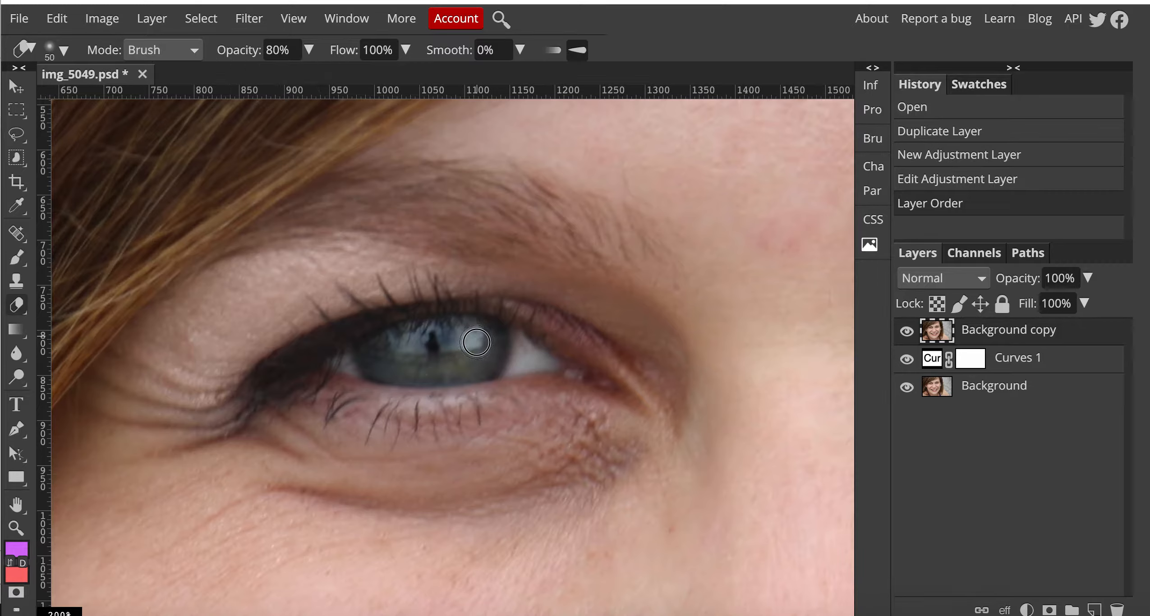
{"action": "mouse_move", "coordinate": [473, 347]}
{"action": "left_mouse_down"}
{"action": "mouse_move", "coordinate": [417, 371]}
{"action": "mouse_move", "coordinate": [380, 350]}
{"action": "left_mouse_up"}
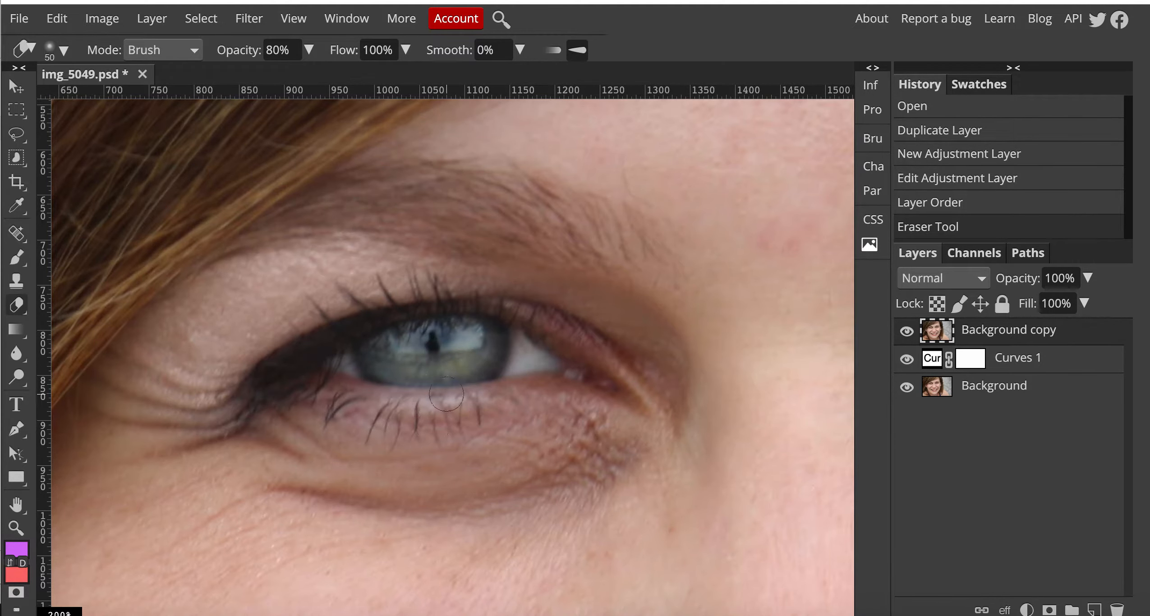
Erase Background copy over the iris of the other eye with the 50 px Eraser at 80% opacity.
{"action": "left_click", "coordinate": [16, 528]}
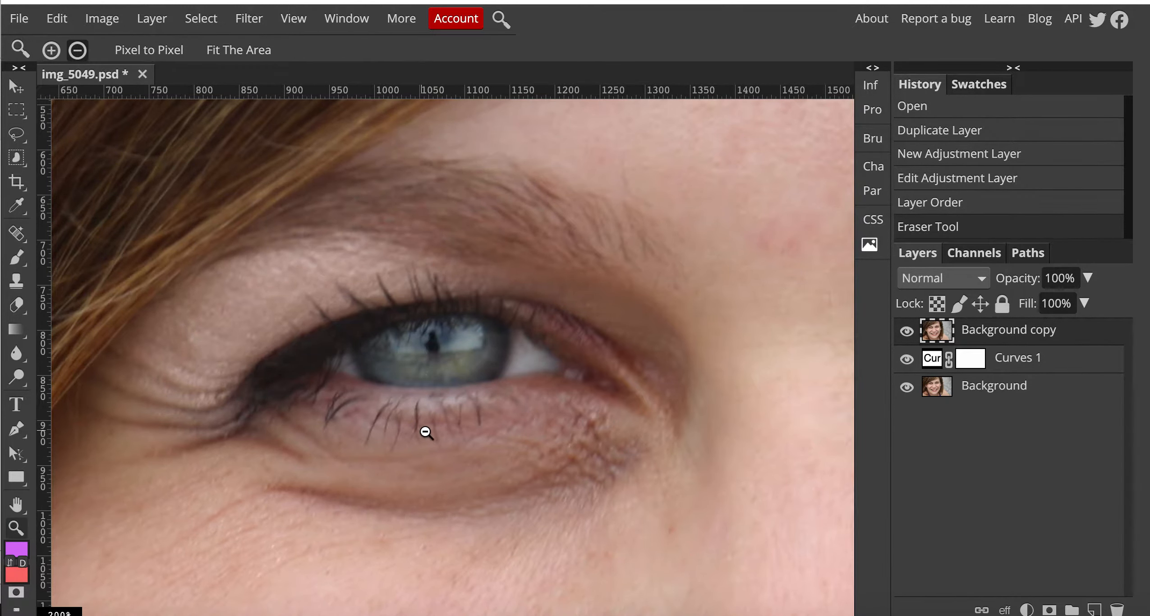
{"action": "left_click", "coordinate": [427, 431], "text": "alt"}
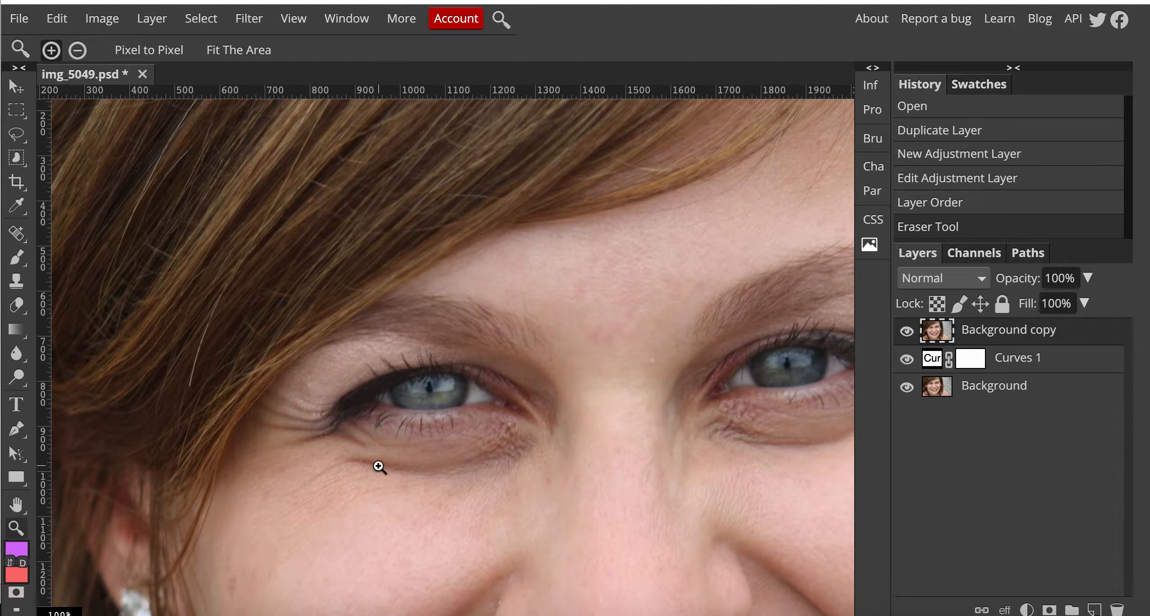
{"action": "left_click", "coordinate": [16, 505]}
{"action": "left_click_drag", "start_coordinate": [686, 411], "coordinate": [325, 430]}
{"action": "left_click", "coordinate": [17, 528]}
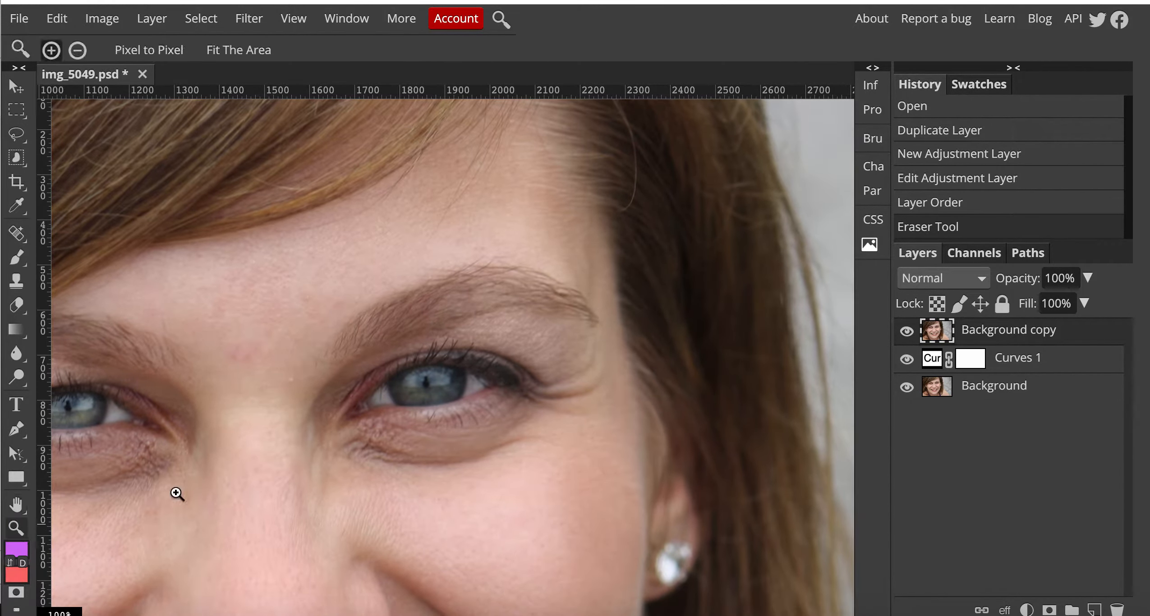
{"action": "left_click", "coordinate": [423, 399]}
{"action": "left_click", "coordinate": [423, 399]}
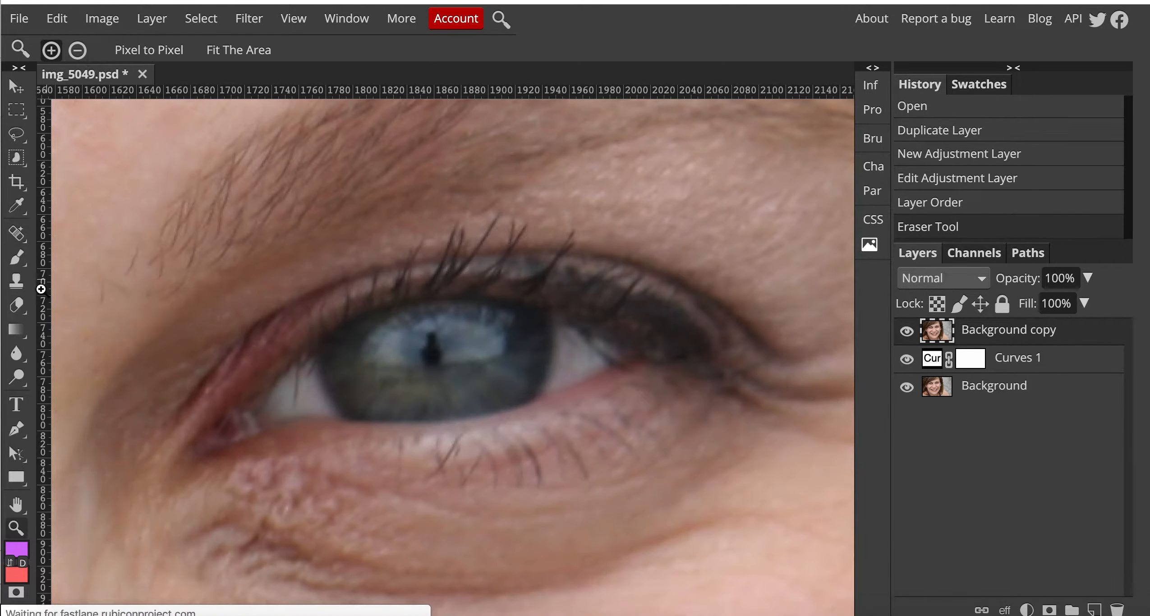
{"action": "left_click", "coordinate": [23, 306]}
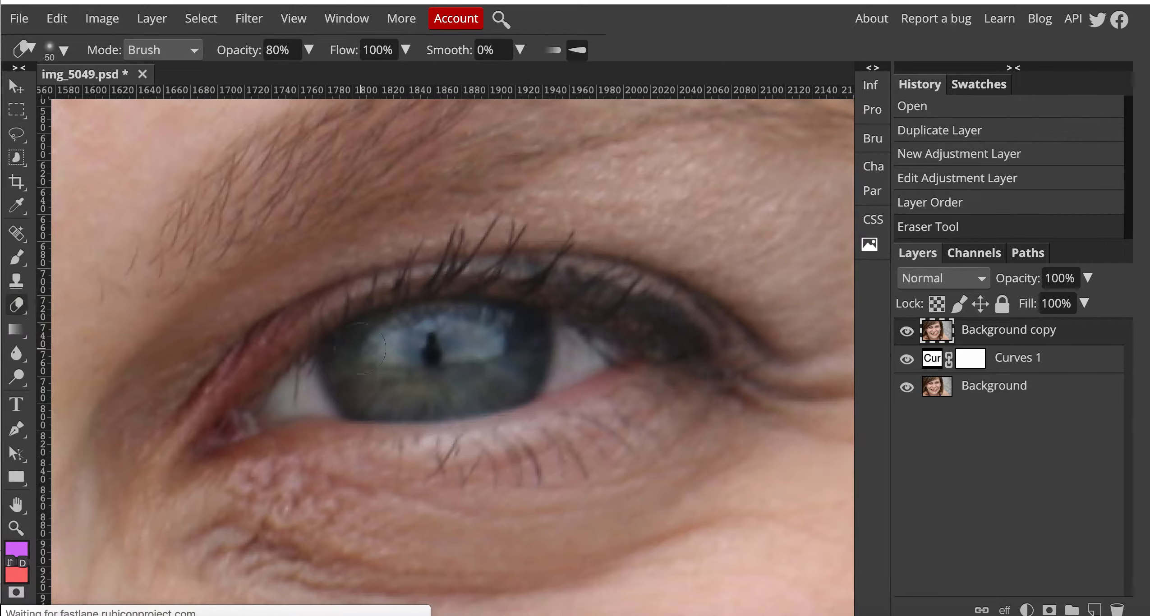
{"action": "mouse_move", "coordinate": [510, 355]}
{"action": "left_mouse_down"}
{"action": "mouse_move", "coordinate": [449, 388]}
{"action": "mouse_move", "coordinate": [395, 396]}
{"action": "mouse_move", "coordinate": [361, 368]}
{"action": "left_mouse_up"}
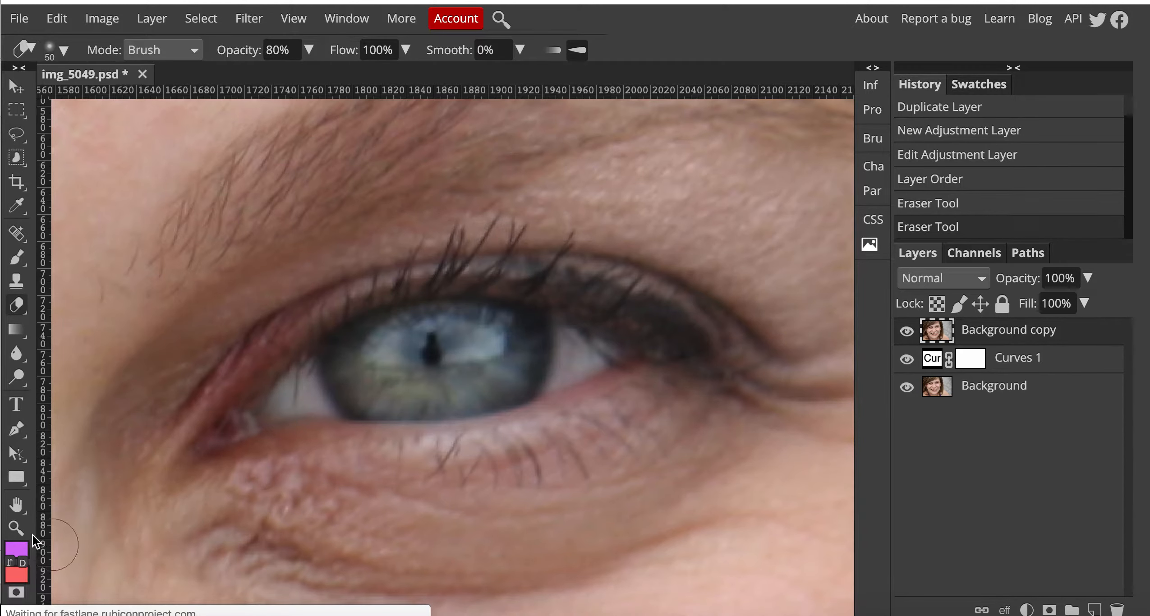
Hide the Curves 1 layer to compare both eyes with and without the brightening.
{"action": "left_click", "coordinate": [16, 528]}
{"action": "left_click", "coordinate": [509, 379], "text": "alt"}
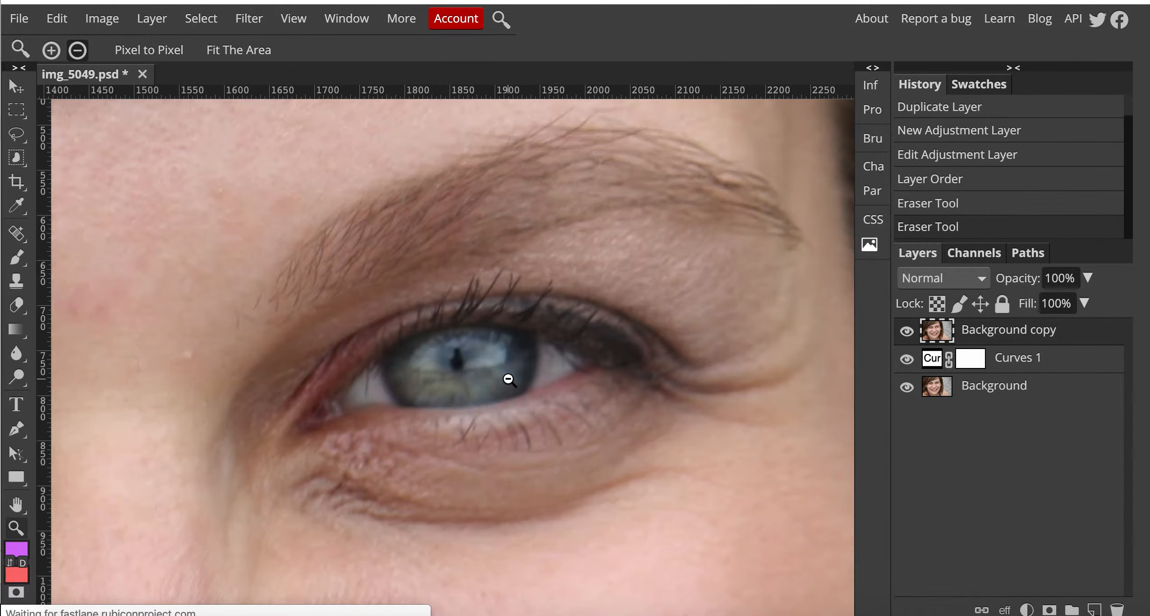
{"action": "left_click", "coordinate": [509, 379], "text": "alt"}
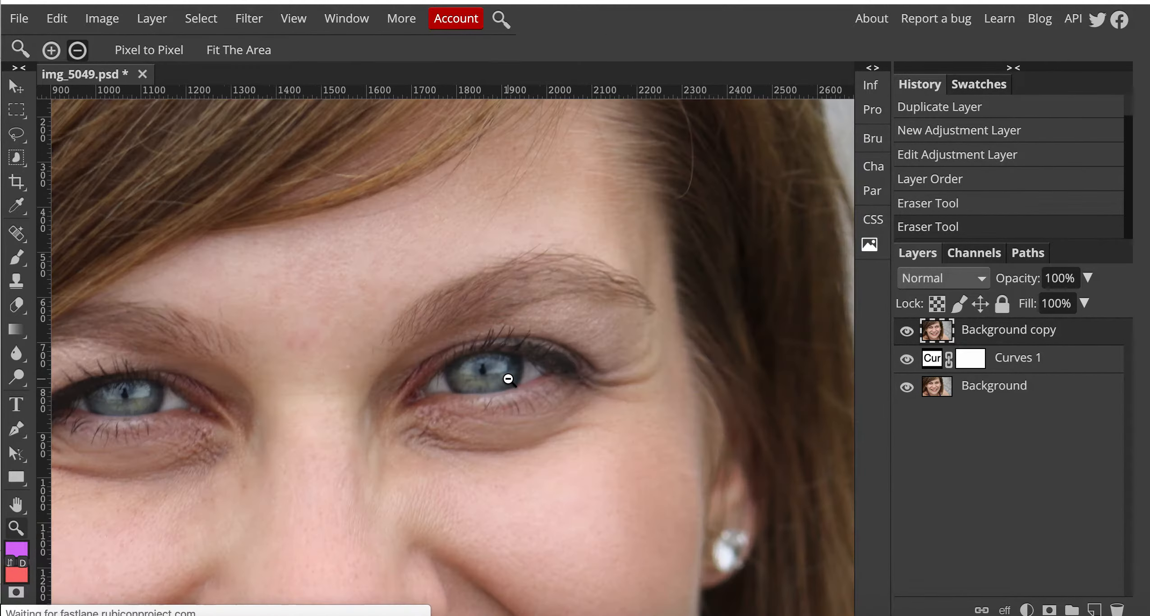
{"action": "left_click", "coordinate": [509, 379], "text": "alt"}
{"action": "left_click", "coordinate": [508, 379], "text": "alt"}
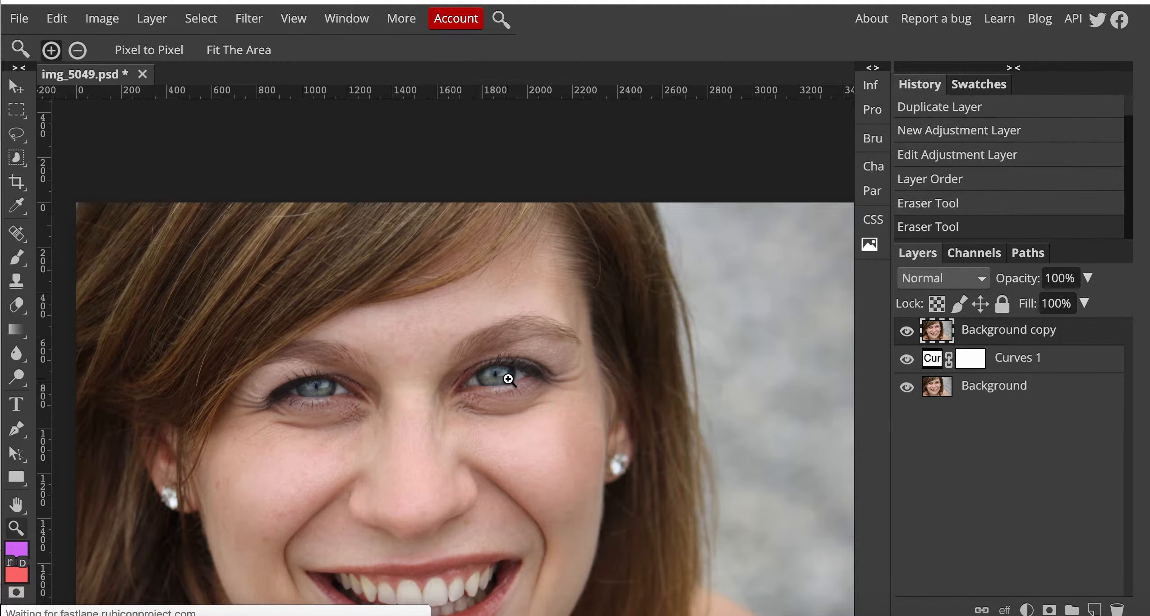
{"action": "left_click", "coordinate": [906, 360]}
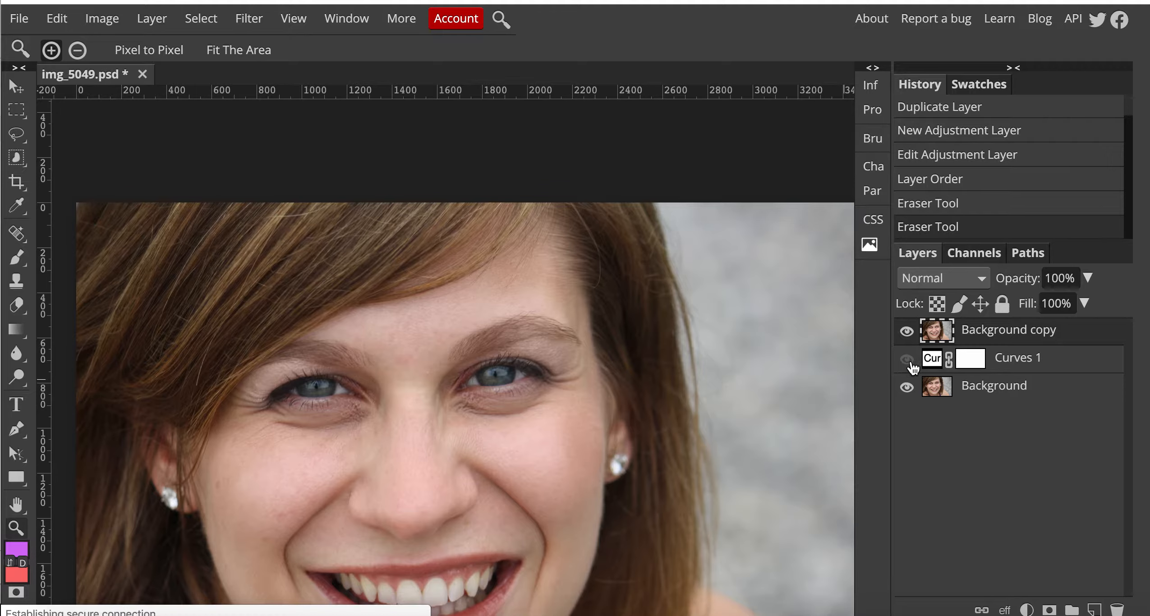
Toggle the Curves 1 layer's visibility to compare the eyes with and without the brightening, leaving it shown.
{"action": "left_click", "coordinate": [907, 360]}
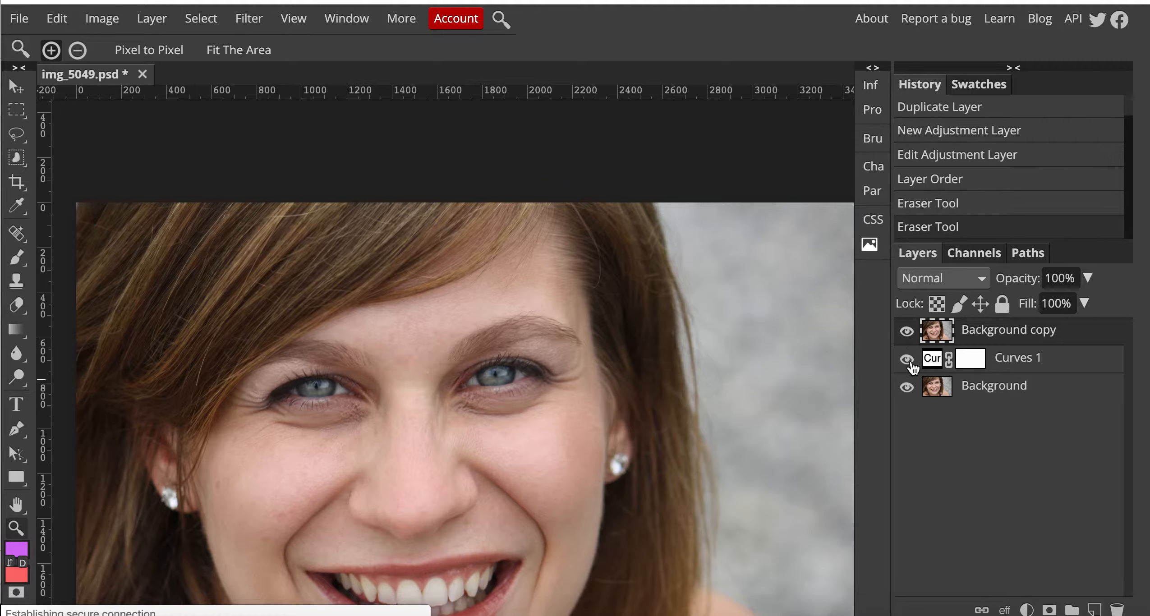
{"action": "left_click", "coordinate": [908, 360]}
{"action": "left_click", "coordinate": [907, 360]}
{"action": "left_click", "coordinate": [908, 360]}
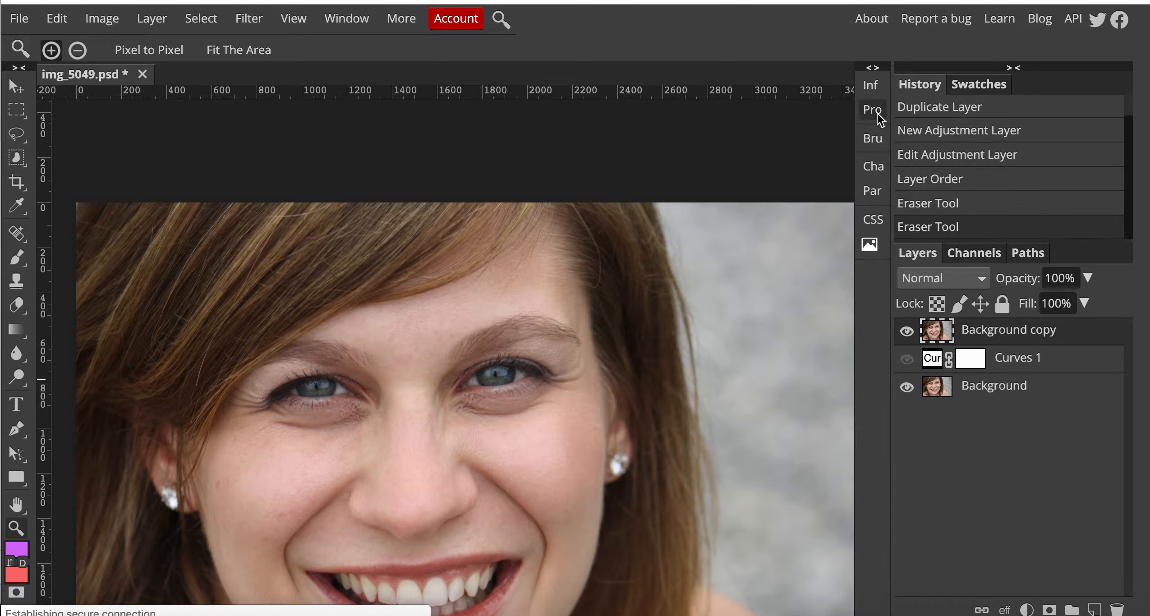
{"action": "left_click", "coordinate": [908, 360]}
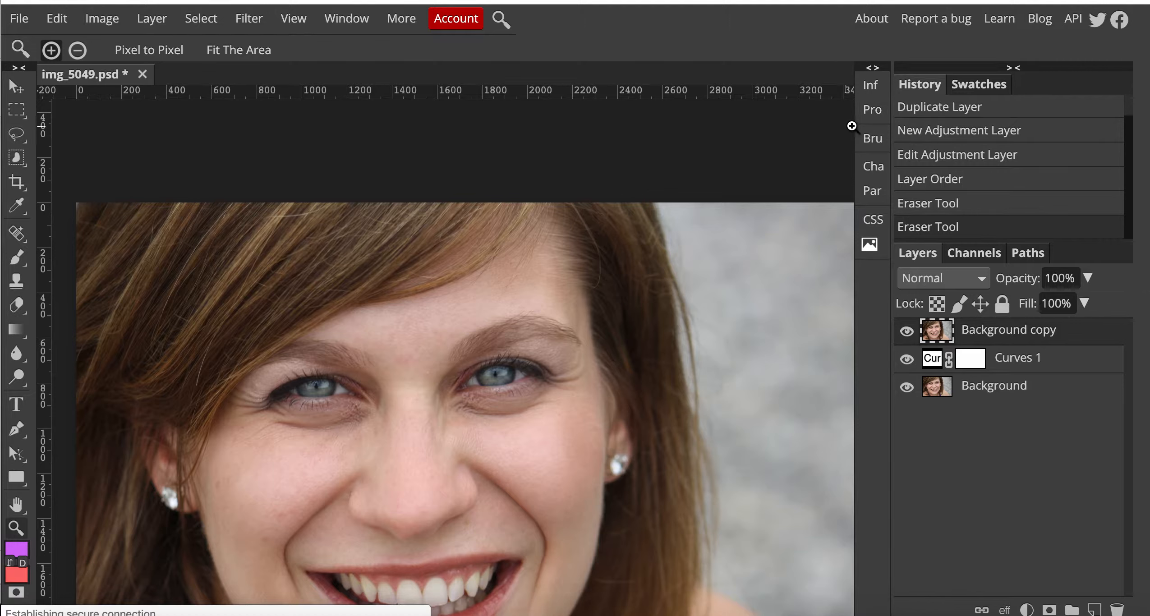
Soften the Curves 1 adjustment by lowering its RGB curve point closer to the diagonal.
{"action": "left_click", "coordinate": [871, 112]}
{"action": "left_click", "coordinate": [870, 112]}
{"action": "left_click", "coordinate": [1023, 368]}
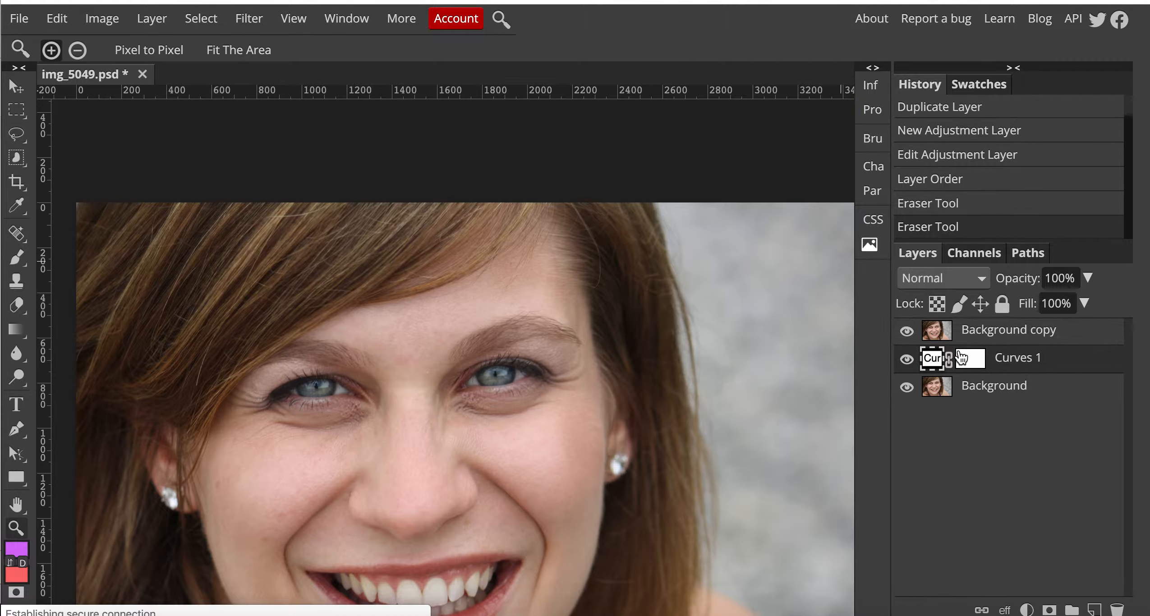
{"action": "double_click", "coordinate": [1012, 357]}
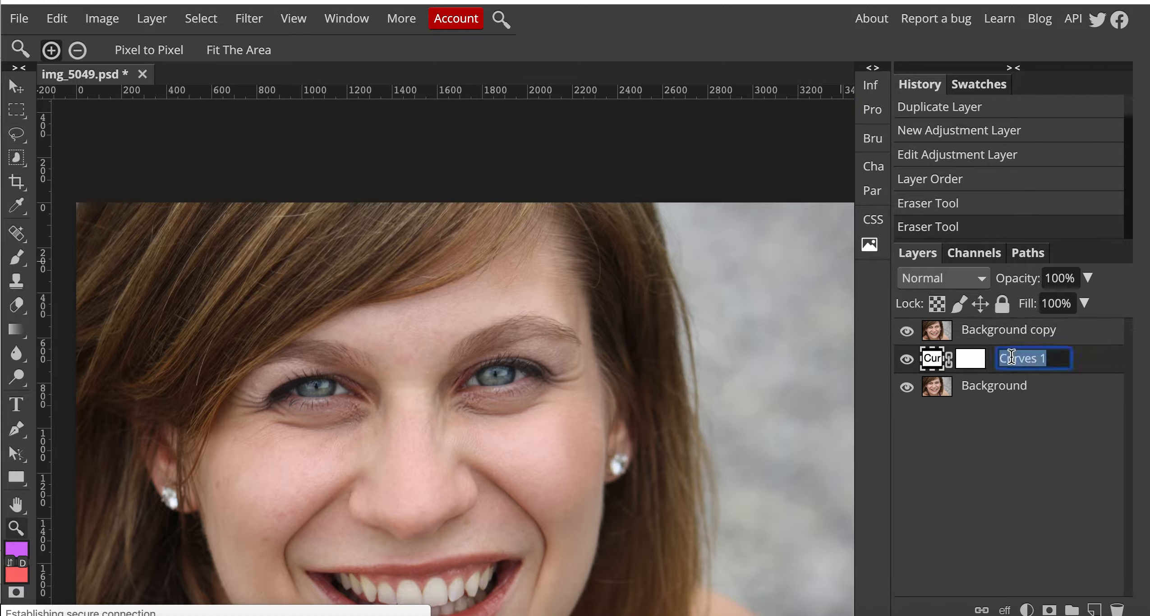
{"action": "left_click", "coordinate": [873, 112]}
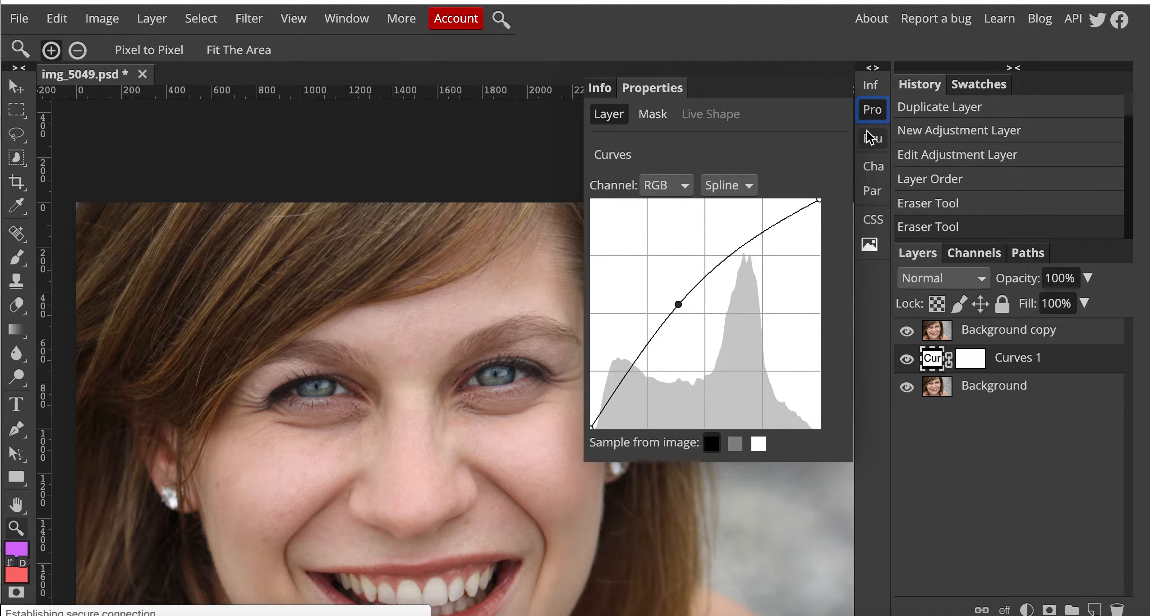
{"action": "mouse_move", "coordinate": [679, 304]}
{"action": "left_mouse_down"}
{"action": "mouse_move", "coordinate": [698, 316]}
{"action": "mouse_move", "coordinate": [688, 314]}
{"action": "left_mouse_up"}
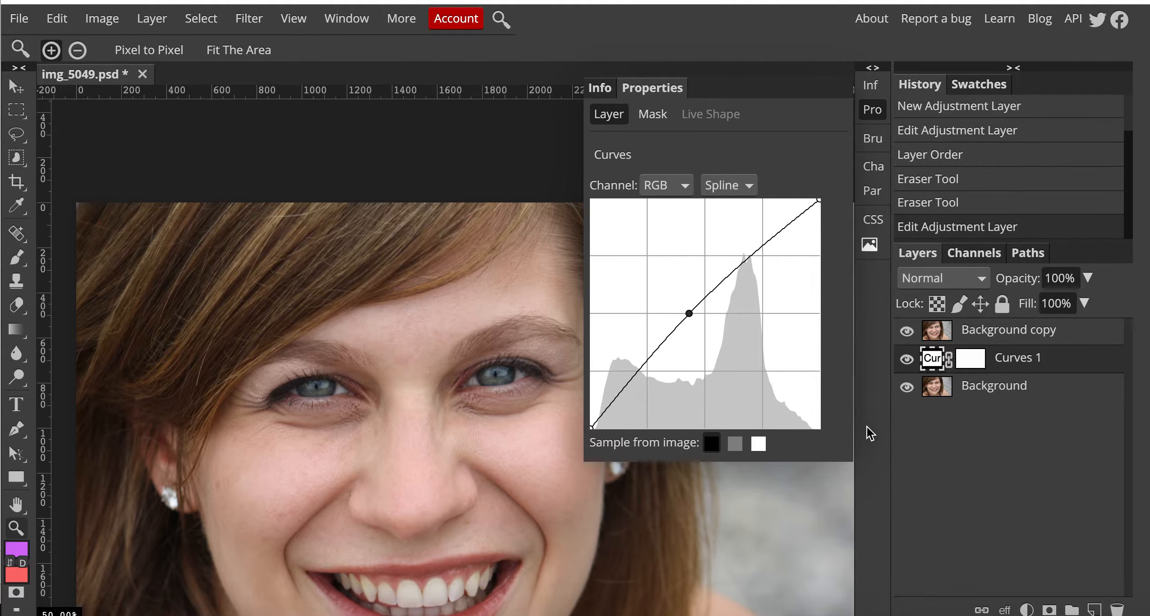
Toggle Curves 1 to compare the eyes with the softened curve, leave it visible and put away its properties.
{"action": "left_click", "coordinate": [906, 361]}
{"action": "left_click", "coordinate": [907, 361]}
{"action": "left_click", "coordinate": [906, 362]}
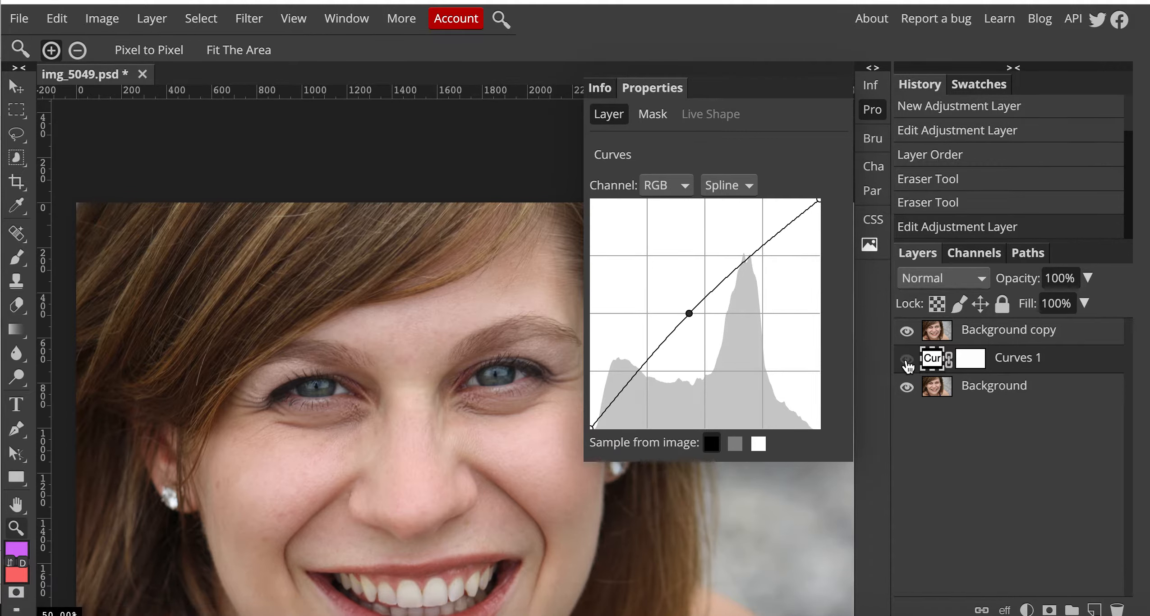
{"action": "left_click", "coordinate": [907, 360]}
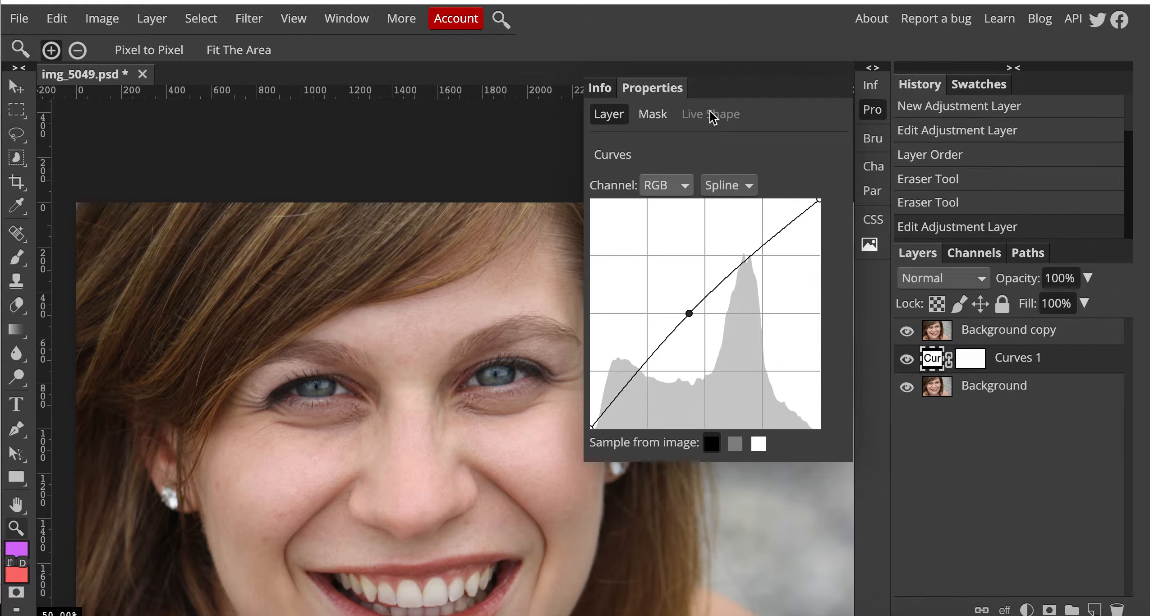
{"action": "left_click", "coordinate": [874, 110]}
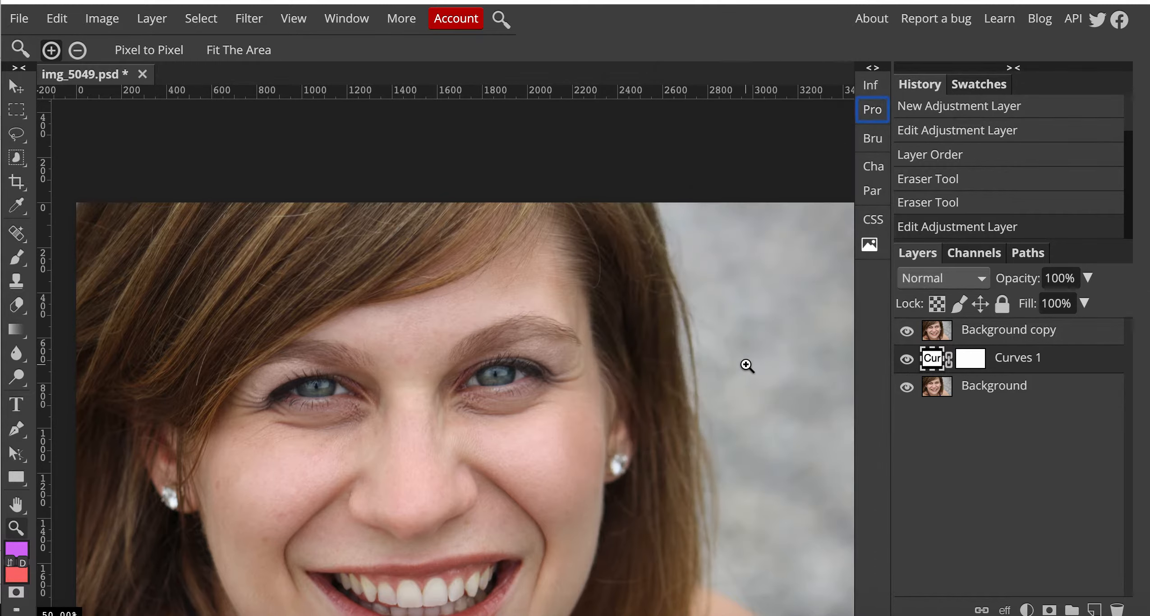
Select the Background copy layer and start a Magnetic Lasso outline with 0 px feather at the outermost upper tooth near the mouth corner.
{"action": "left_click", "coordinate": [16, 505]}
{"action": "left_click_drag", "start_coordinate": [353, 492], "coordinate": [390, 349]}
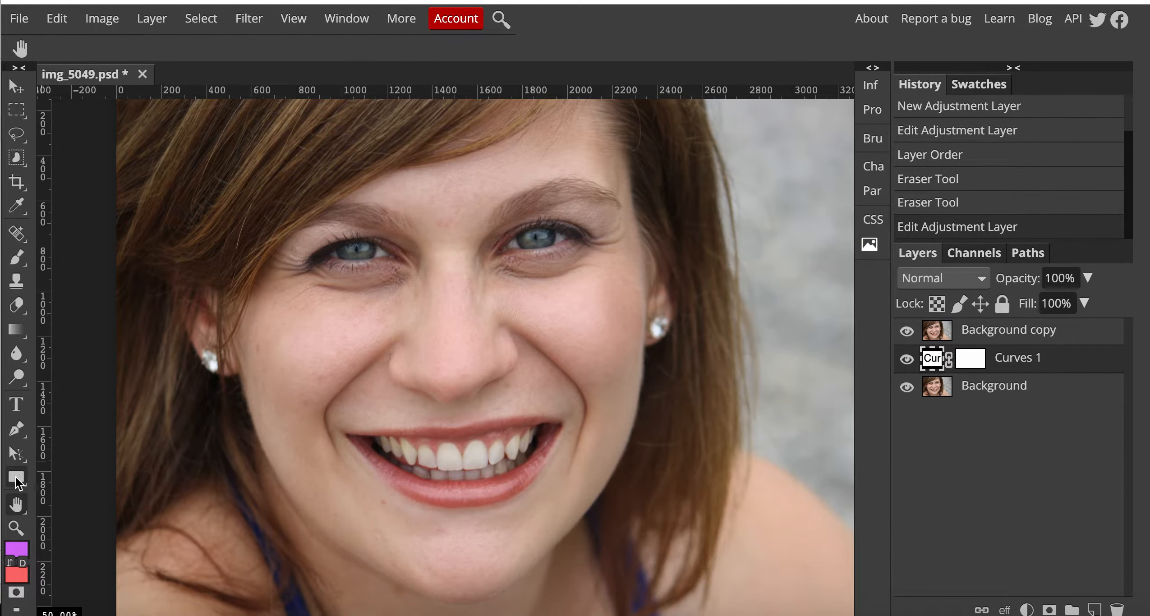
{"action": "left_click", "coordinate": [16, 527]}
{"action": "left_click", "coordinate": [415, 483]}
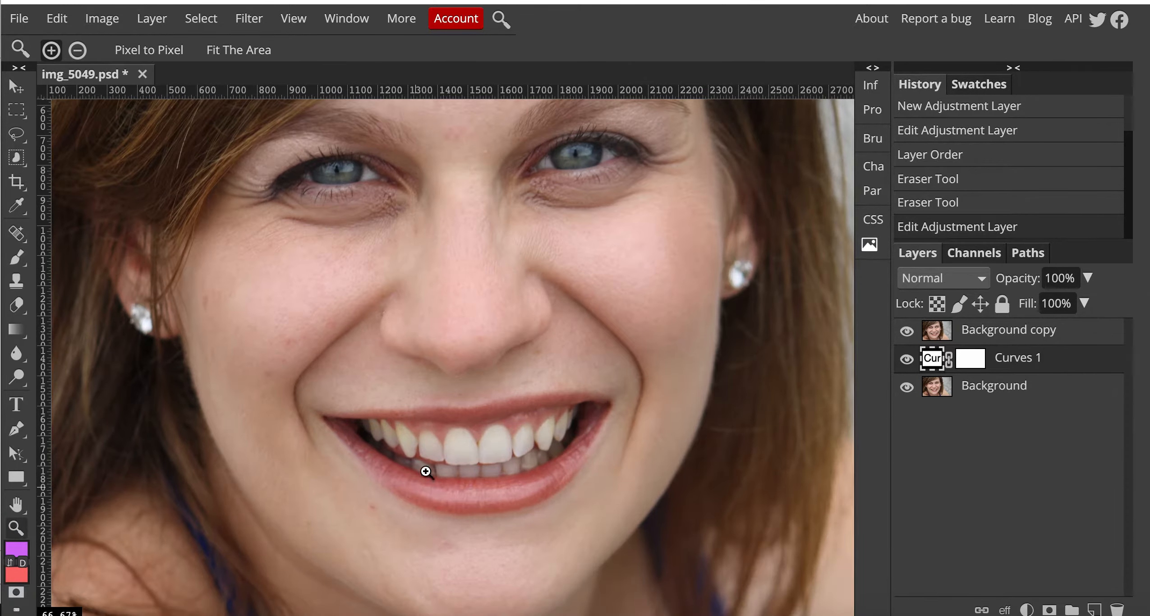
{"action": "left_click", "coordinate": [491, 445]}
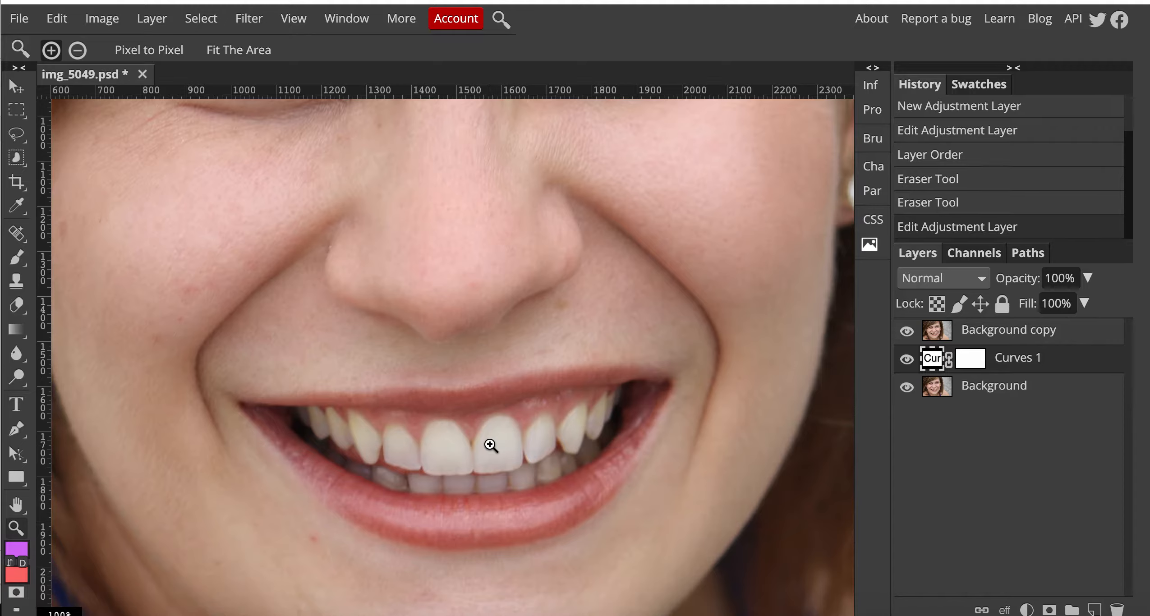
{"action": "left_click", "coordinate": [981, 335]}
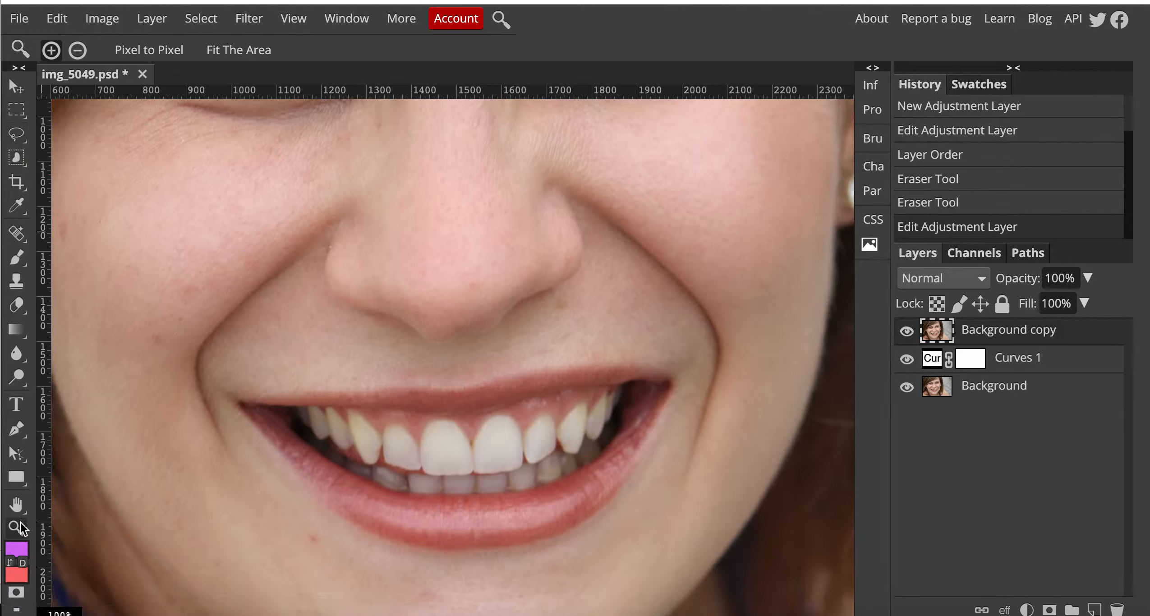
{"action": "left_click", "coordinate": [477, 453]}
{"action": "left_click", "coordinate": [18, 139]}
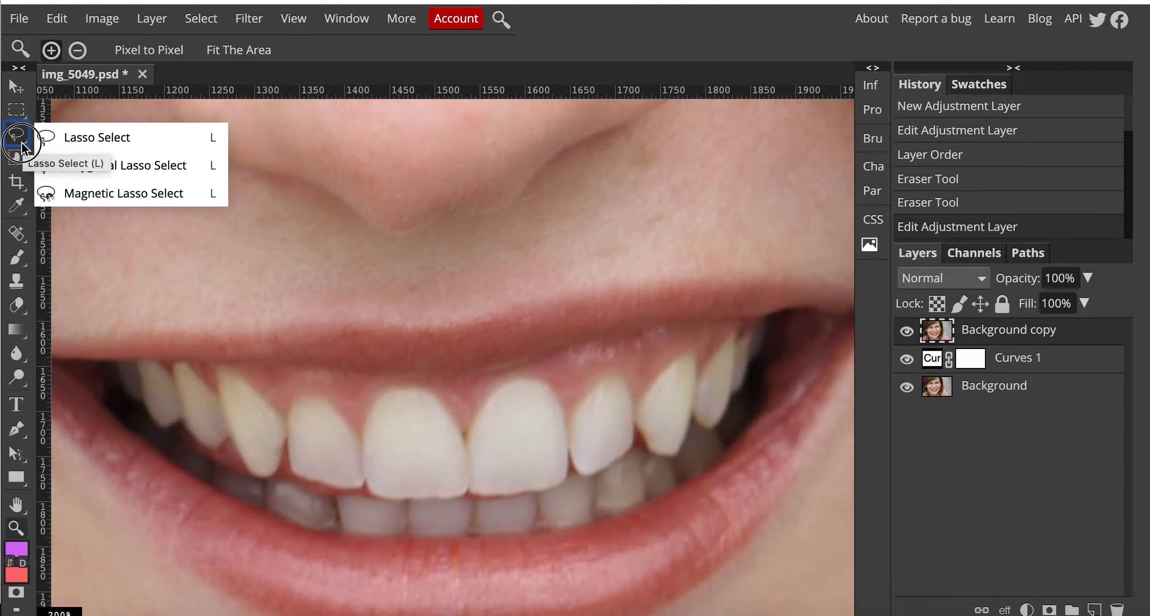
{"action": "left_click", "coordinate": [86, 193]}
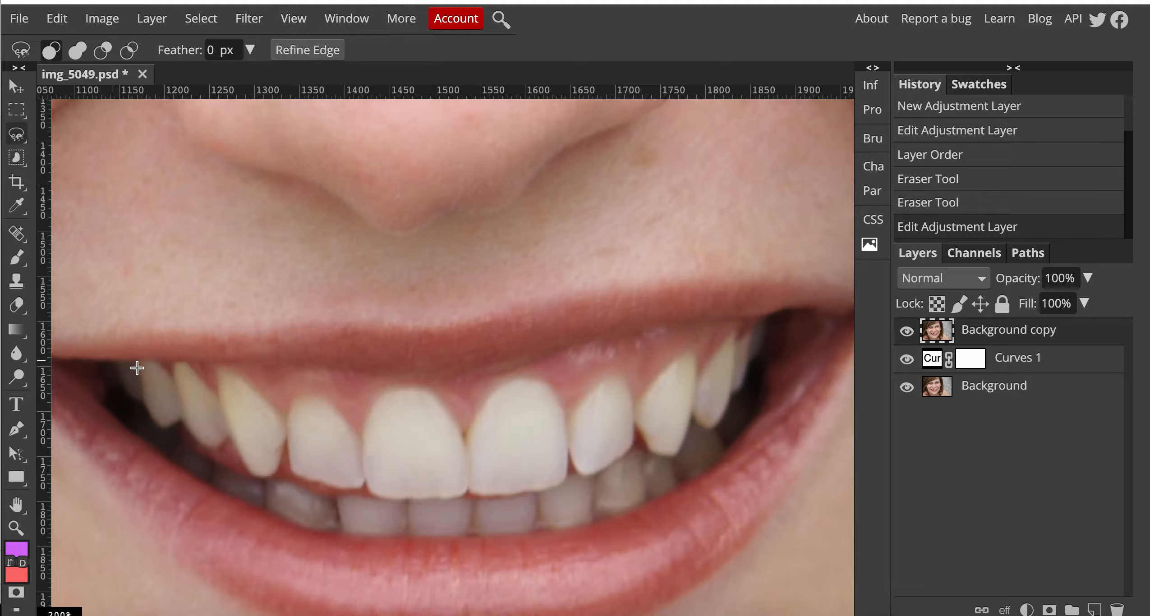
{"action": "left_click", "coordinate": [117, 362]}
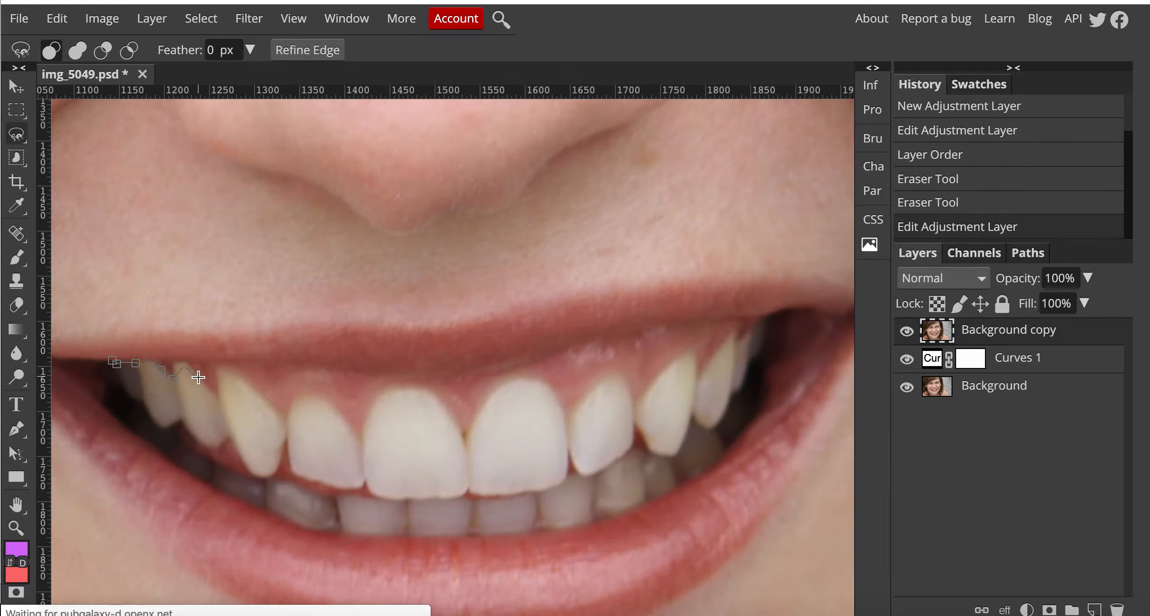
Trace the Magnetic Lasso along the gum line of the upper teeth to the opposite corner of the mouth.
{"action": "left_click", "coordinate": [190, 363]}
{"action": "left_click", "coordinate": [218, 396]}
{"action": "left_click", "coordinate": [219, 365]}
{"action": "left_click", "coordinate": [290, 432]}
{"action": "left_click", "coordinate": [363, 437]}
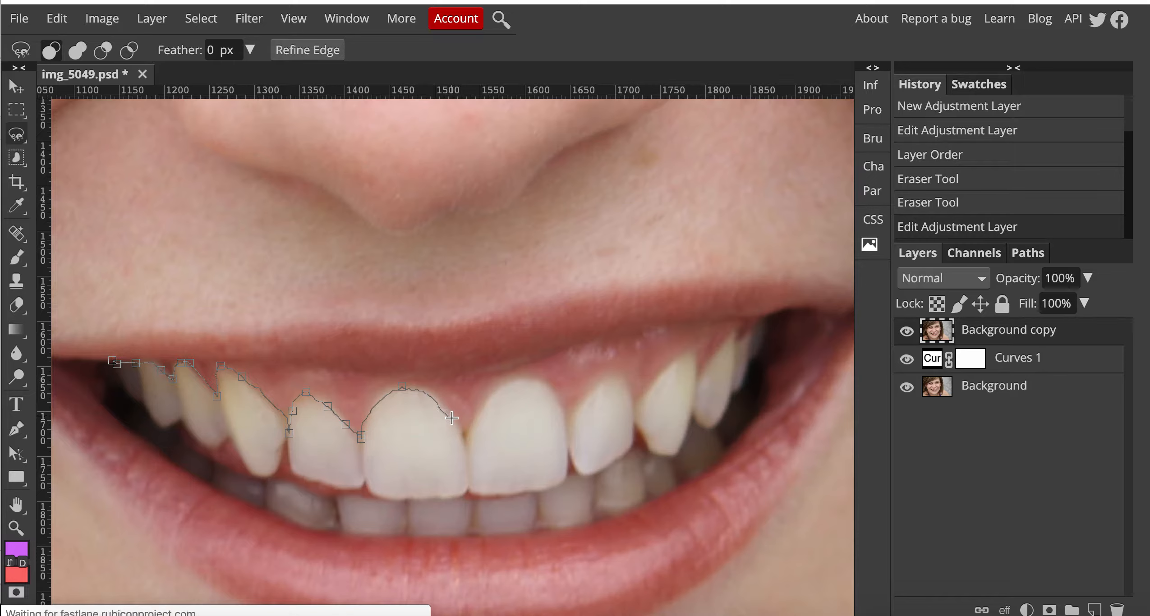
{"action": "left_click", "coordinate": [462, 434]}
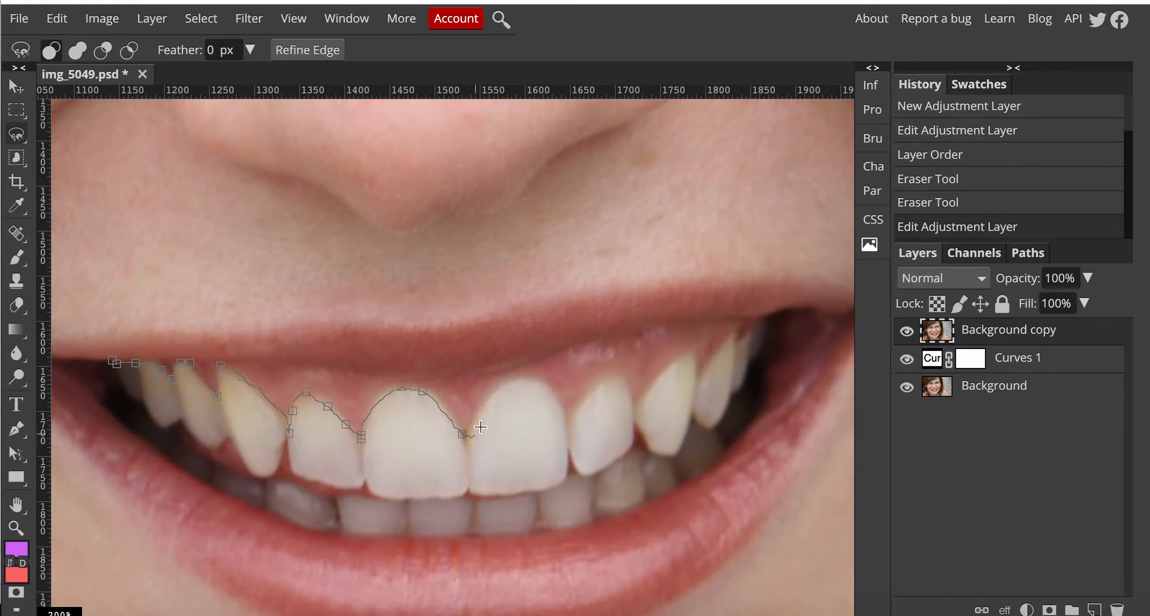
{"action": "left_click", "coordinate": [466, 447]}
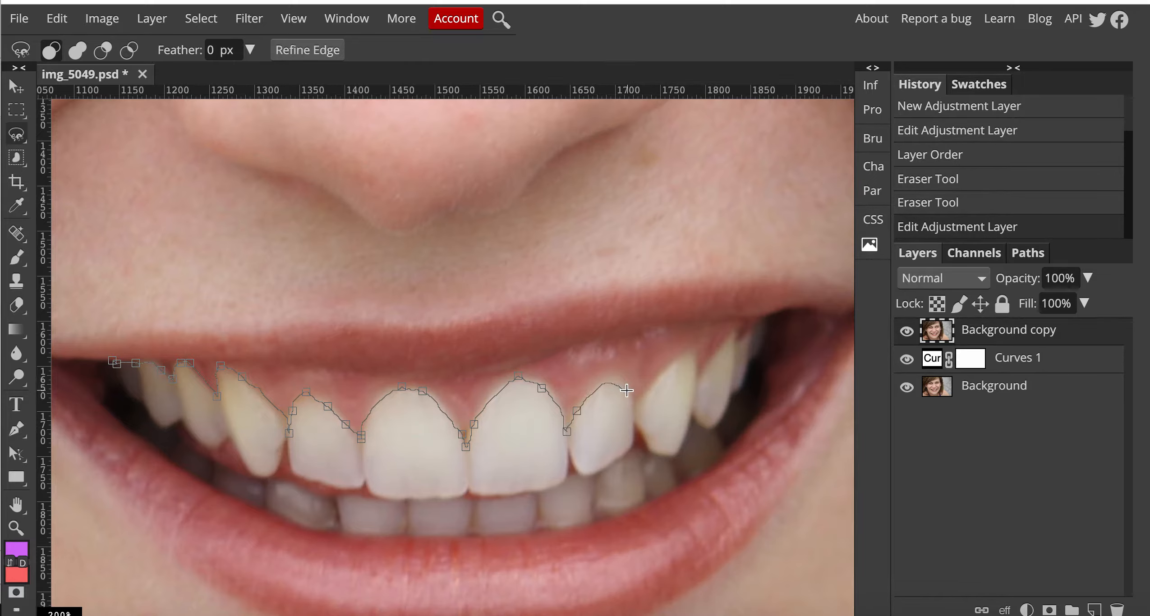
{"action": "left_click", "coordinate": [635, 405]}
{"action": "left_click", "coordinate": [697, 389]}
{"action": "left_click", "coordinate": [753, 341]}
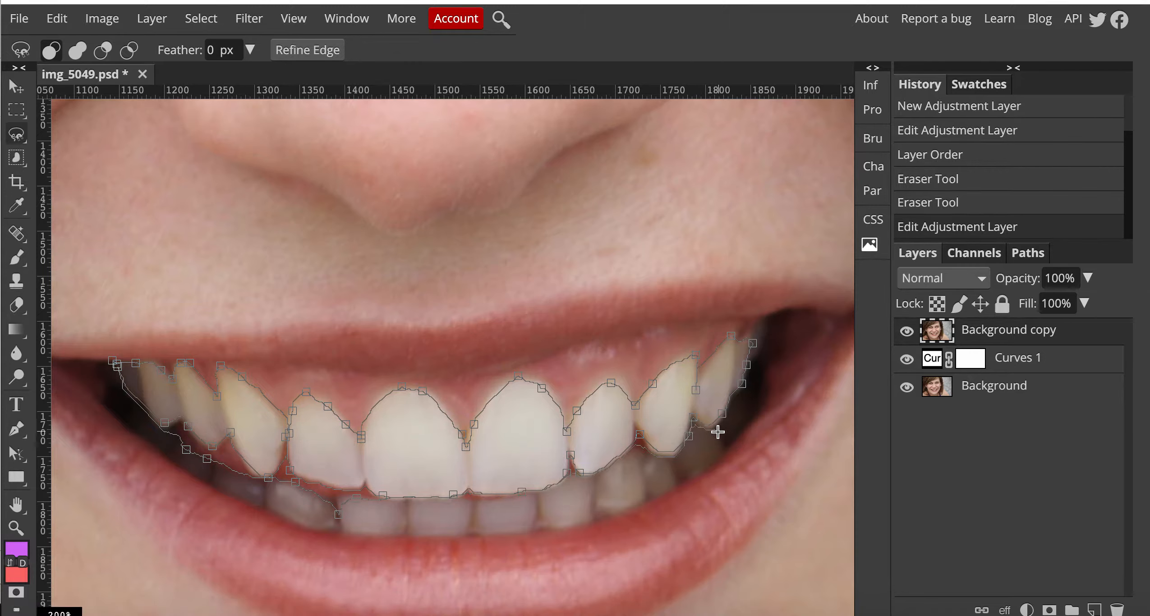
Continue the Magnetic Lasso outline around the lower teeth and close it into a selection of the teeth.
{"action": "left_click", "coordinate": [728, 450]}
{"action": "left_click", "coordinate": [680, 493]}
{"action": "left_click", "coordinate": [551, 529]}
{"action": "left_click", "coordinate": [184, 469]}
{"action": "double_click", "coordinate": [183, 447]}
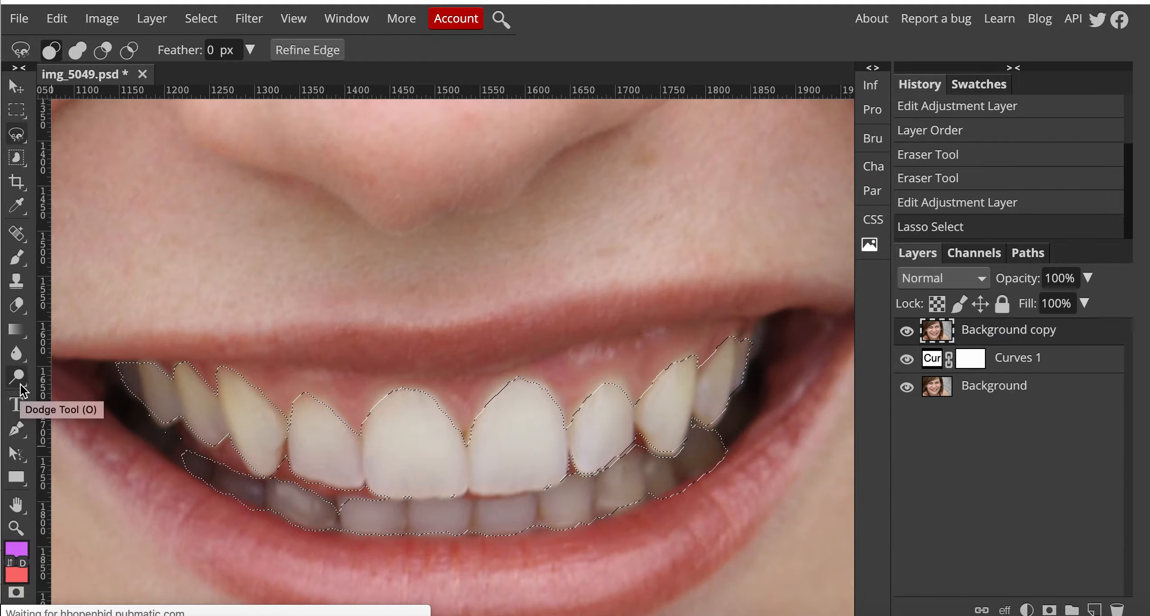
Try the Sponge tool at 163 px, 100% flow and Saturate mode over the selected teeth, and undo its strokes.
{"action": "mouse_move", "coordinate": [20, 383]}
{"action": "left_mouse_down"}
{"action": "mouse_move", "coordinate": [62, 389]}
{"action": "mouse_move", "coordinate": [96, 436]}
{"action": "left_mouse_up"}
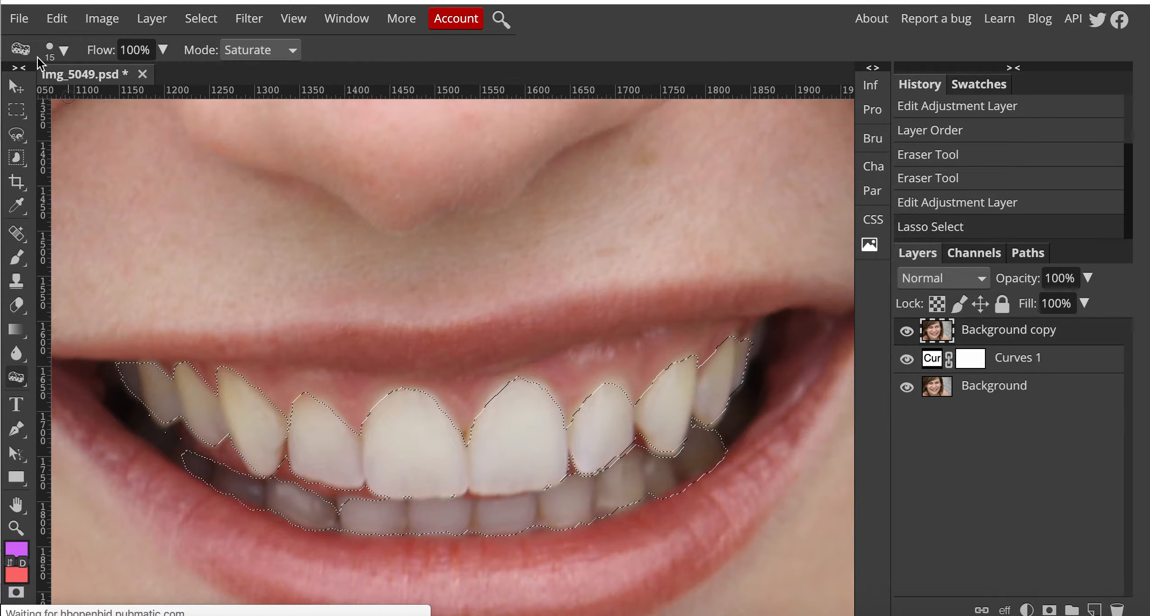
{"action": "left_click", "coordinate": [57, 51]}
{"action": "left_click_drag", "start_coordinate": [94, 97], "coordinate": [153, 101]}
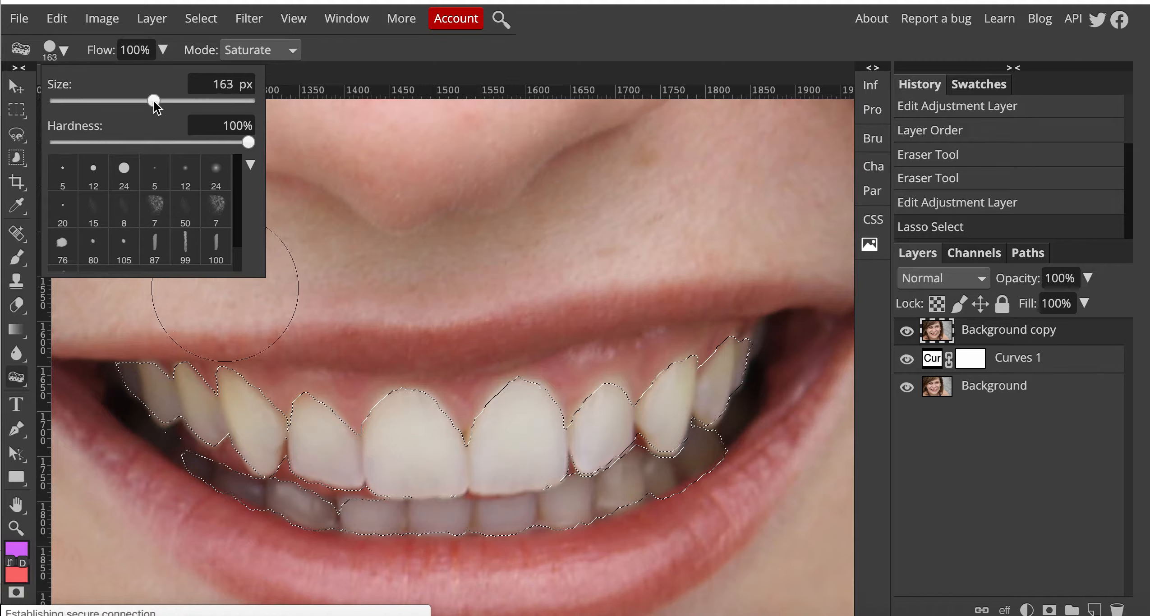
{"action": "mouse_move", "coordinate": [223, 429]}
{"action": "left_mouse_down"}
{"action": "mouse_move", "coordinate": [267, 429]}
{"action": "mouse_move", "coordinate": [184, 411]}
{"action": "mouse_move", "coordinate": [293, 437]}
{"action": "mouse_move", "coordinate": [516, 447]}
{"action": "mouse_move", "coordinate": [493, 450]}
{"action": "mouse_move", "coordinate": [562, 462]}
{"action": "mouse_move", "coordinate": [616, 424]}
{"action": "mouse_move", "coordinate": [612, 433]}
{"action": "mouse_move", "coordinate": [662, 420]}
{"action": "left_mouse_up"}
{"action": "key", "text": "ctrl+z"}
{"action": "key", "text": "ctrl+z"}
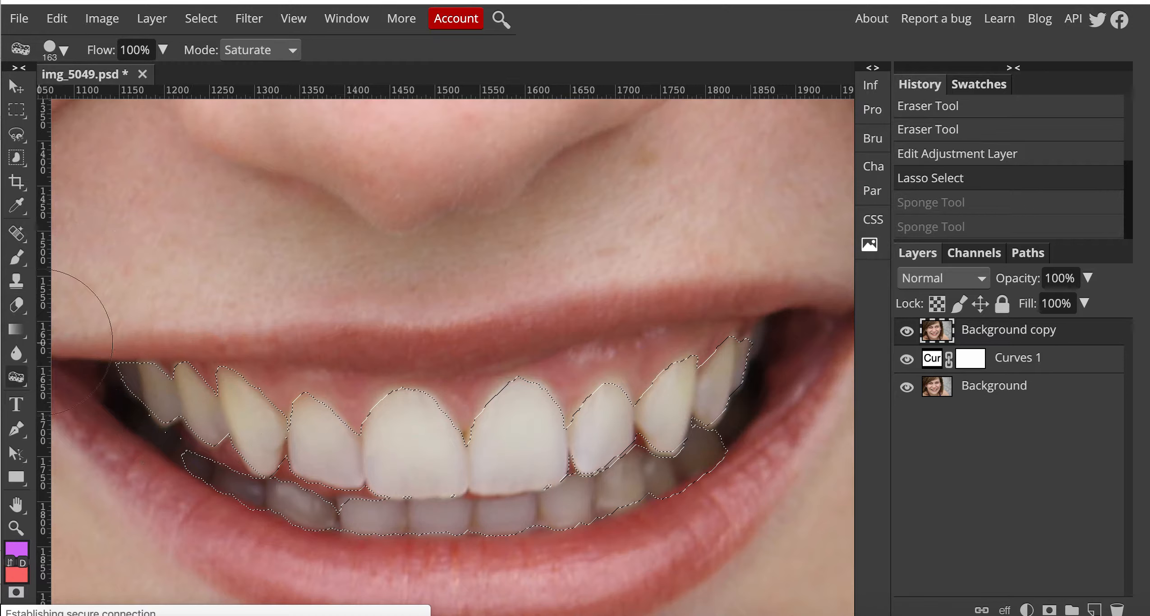
{"action": "right_click", "coordinate": [16, 377]}
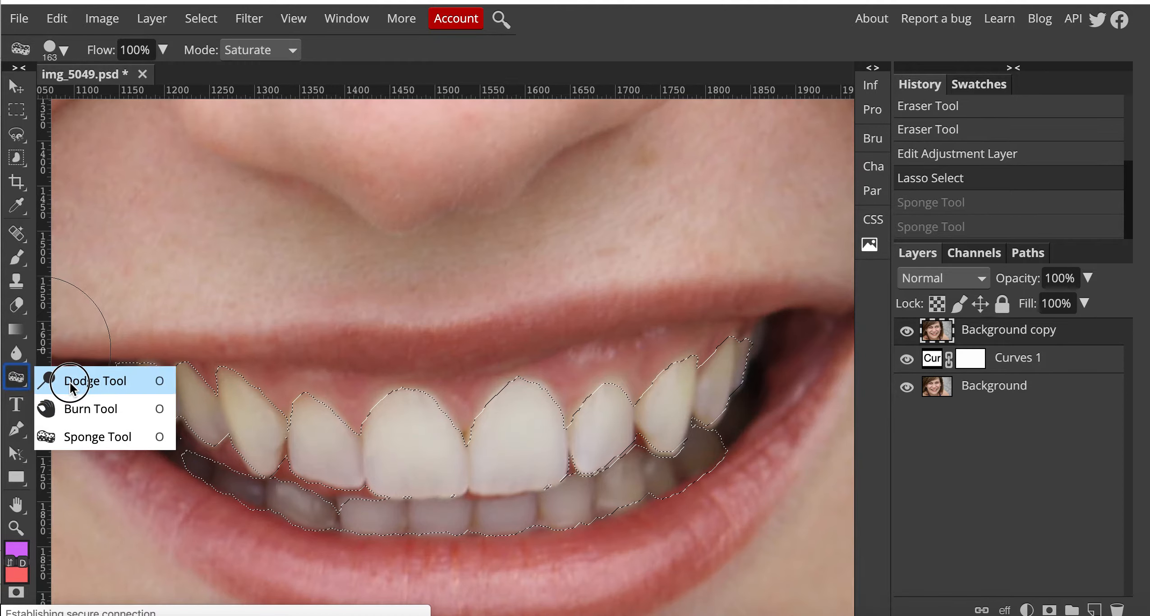
{"action": "left_click", "coordinate": [393, 459]}
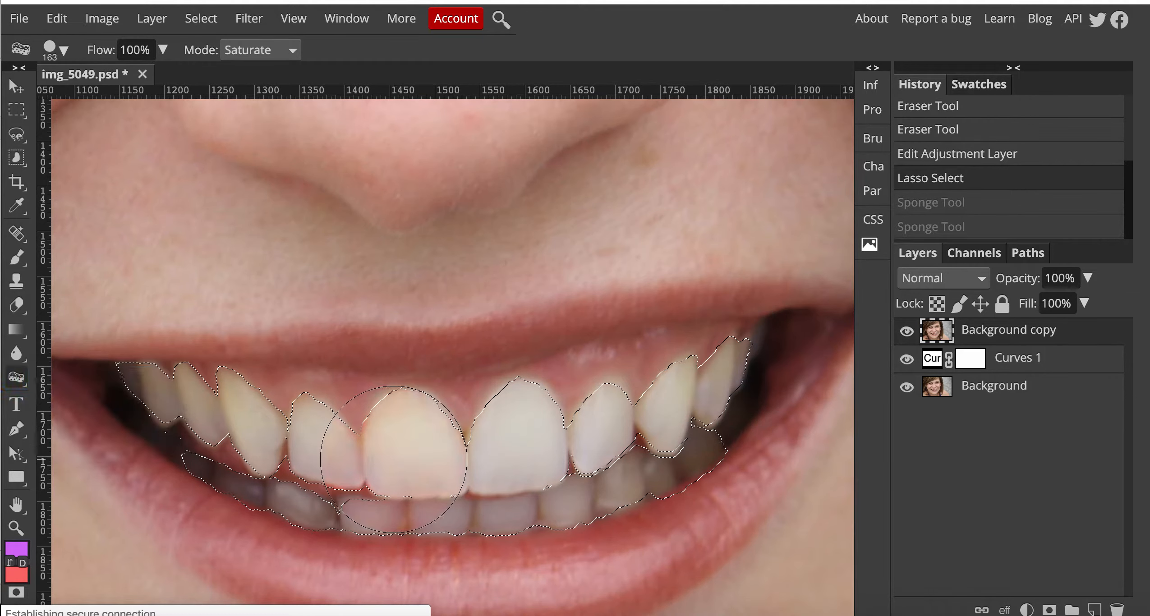
{"action": "key", "text": "ctrl+z"}
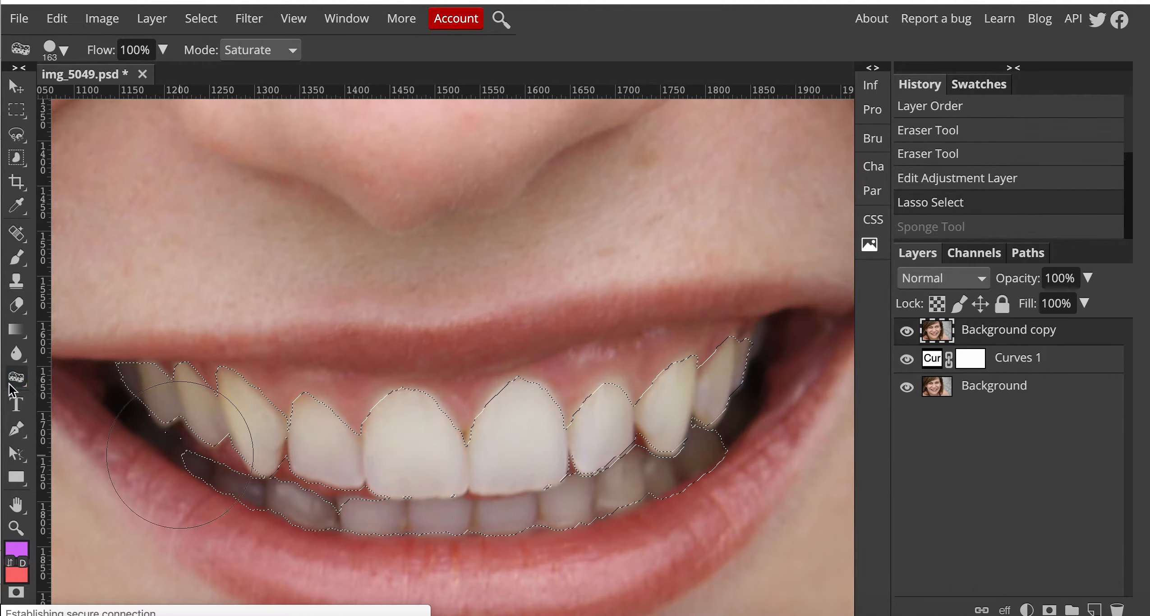
Try a 15 px Dodge stroke at 50% exposure on a front tooth, and undo it.
{"action": "right_click", "coordinate": [10, 384]}
{"action": "left_click", "coordinate": [68, 381]}
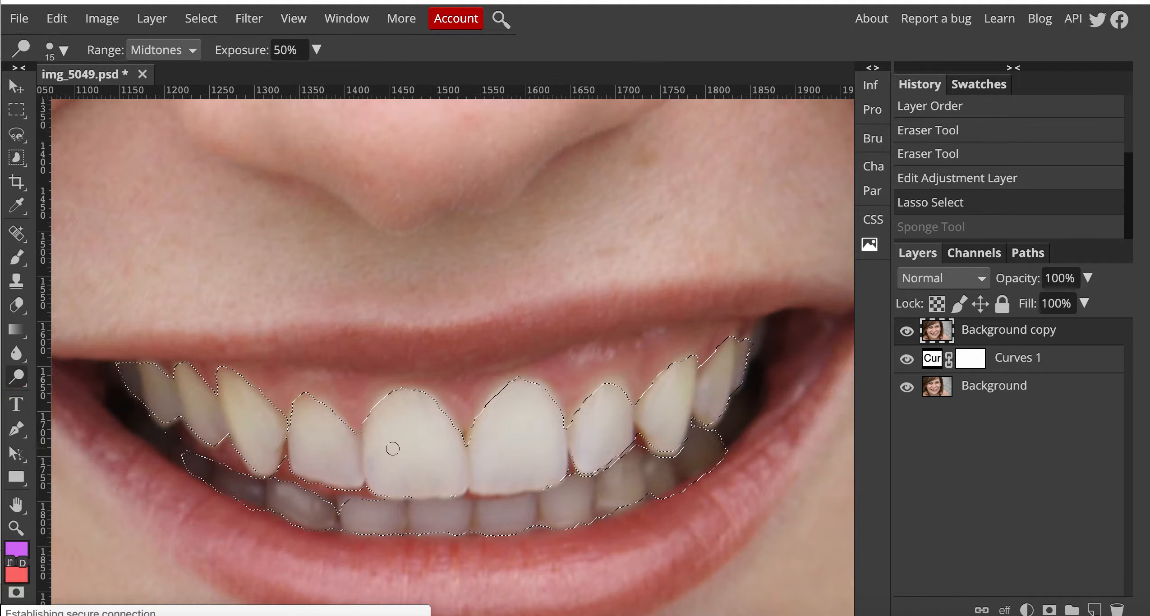
{"action": "mouse_move", "coordinate": [410, 446]}
{"action": "left_mouse_down"}
{"action": "mouse_move", "coordinate": [439, 452]}
{"action": "mouse_move", "coordinate": [431, 461]}
{"action": "left_mouse_up"}
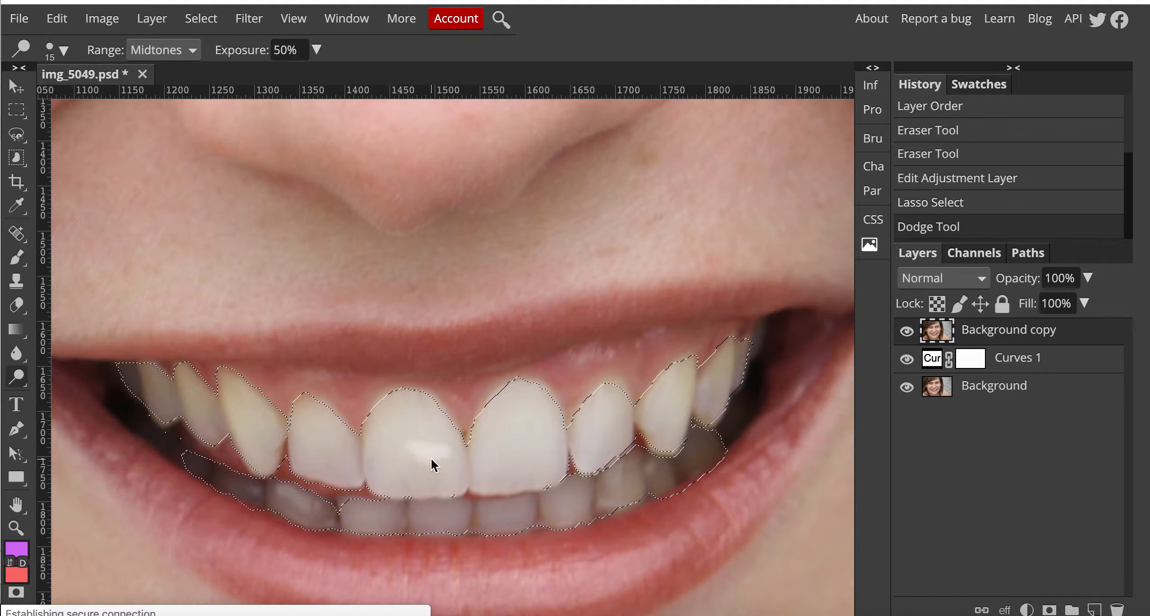
{"action": "key", "text": "ctrl+z"}
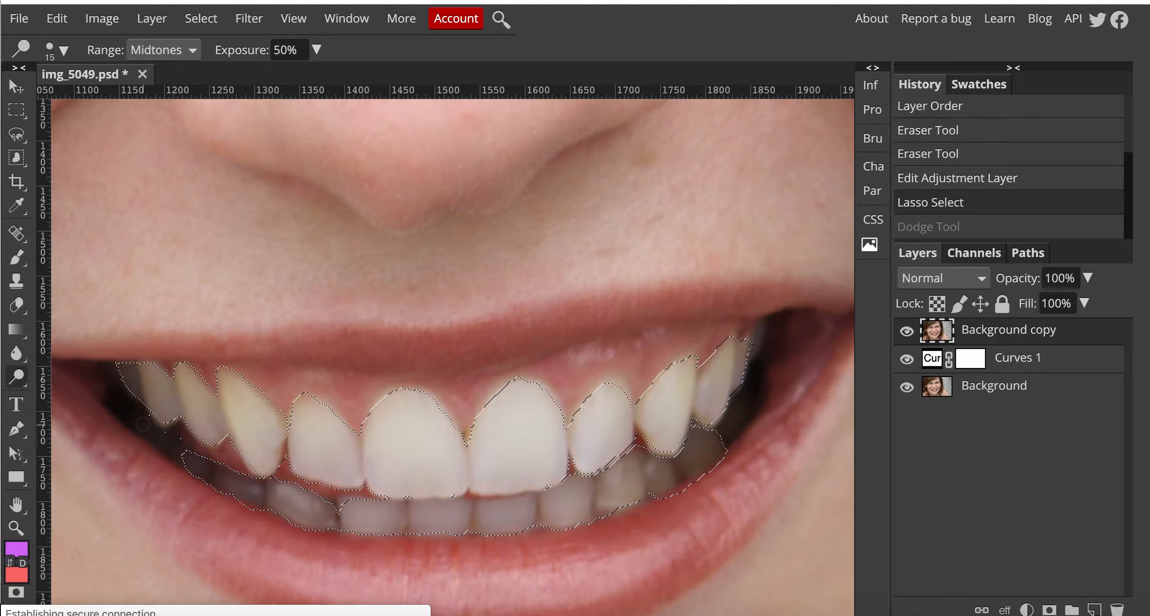
Whiten the selected teeth on Background copy using the Dodge tool at 57 px, Midtones range and 50% exposure.
{"action": "right_click", "coordinate": [16, 379]}
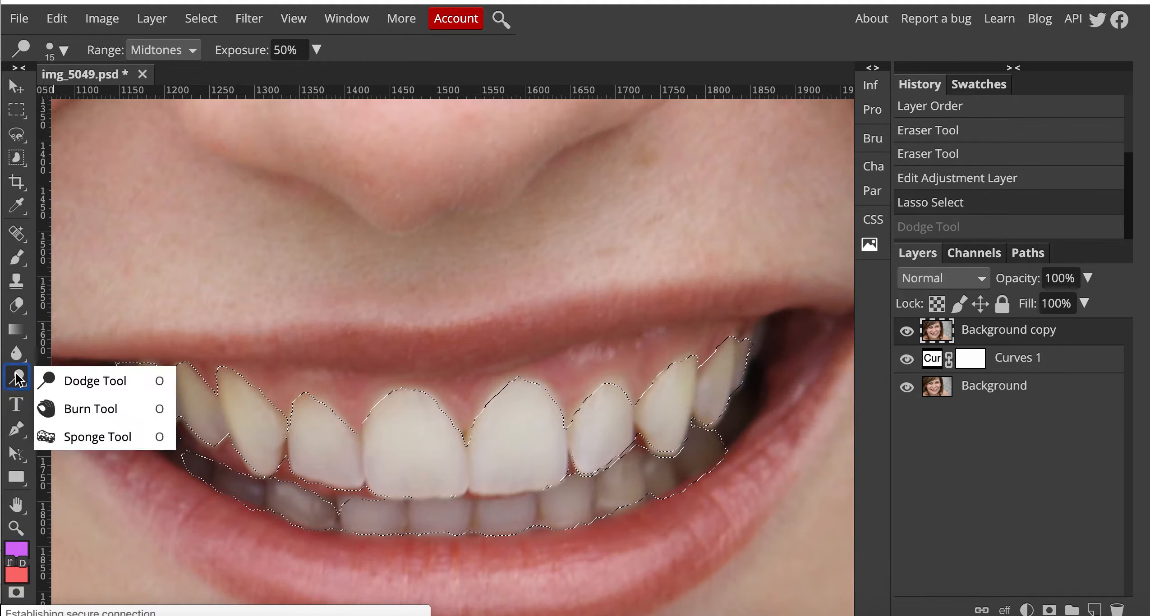
{"action": "left_click", "coordinate": [46, 380]}
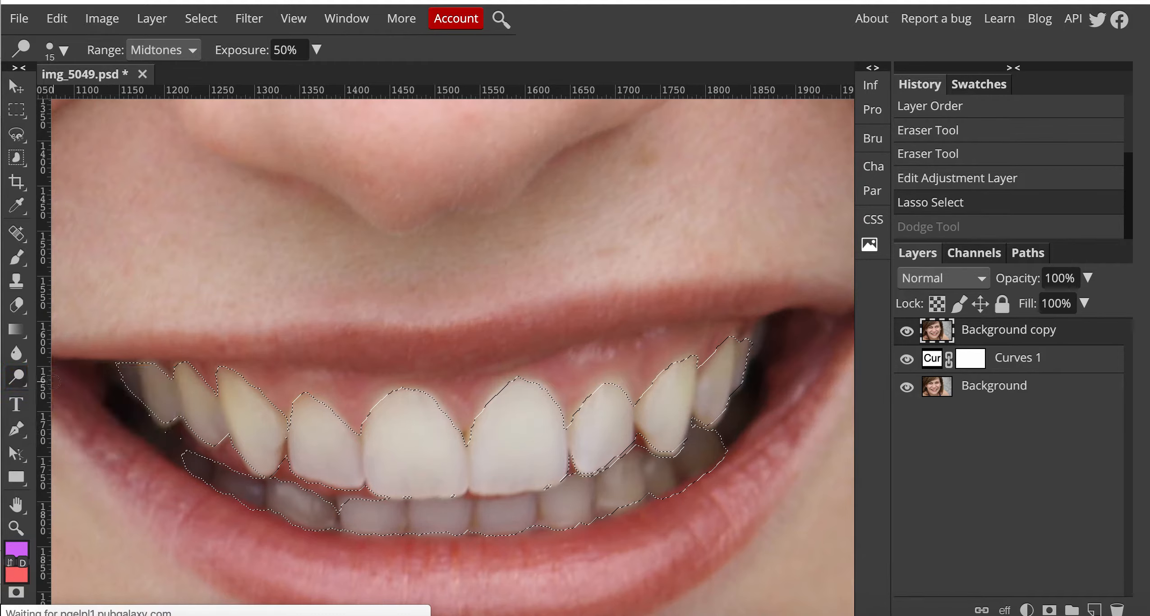
{"action": "left_click", "coordinate": [60, 52]}
{"action": "left_click_drag", "start_coordinate": [97, 100], "coordinate": [122, 101]}
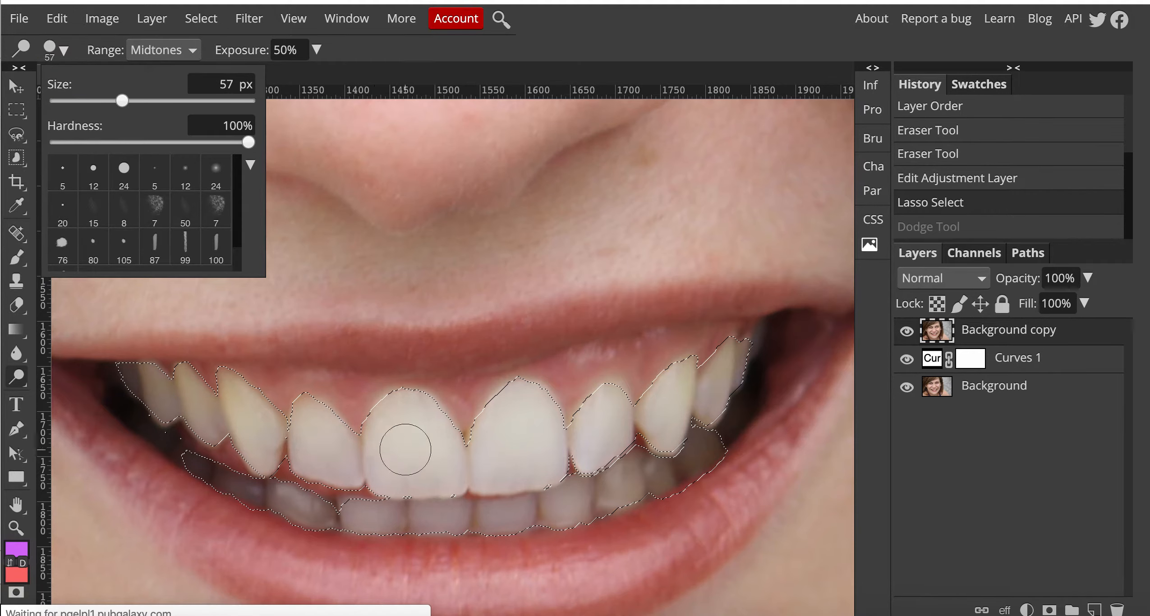
{"action": "mouse_move", "coordinate": [424, 469]}
{"action": "left_mouse_down"}
{"action": "mouse_move", "coordinate": [459, 472]}
{"action": "mouse_move", "coordinate": [378, 467]}
{"action": "mouse_move", "coordinate": [403, 438]}
{"action": "mouse_move", "coordinate": [380, 432]}
{"action": "mouse_move", "coordinate": [418, 422]}
{"action": "mouse_move", "coordinate": [440, 447]}
{"action": "mouse_move", "coordinate": [343, 458]}
{"action": "mouse_move", "coordinate": [270, 433]}
{"action": "mouse_move", "coordinate": [283, 390]}
{"action": "mouse_move", "coordinate": [222, 411]}
{"action": "mouse_move", "coordinate": [215, 384]}
{"action": "mouse_move", "coordinate": [313, 384]}
{"action": "mouse_move", "coordinate": [200, 395]}
{"action": "mouse_move", "coordinate": [145, 384]}
{"action": "mouse_move", "coordinate": [273, 444]}
{"action": "mouse_move", "coordinate": [499, 480]}
{"action": "mouse_move", "coordinate": [595, 459]}
{"action": "mouse_move", "coordinate": [582, 419]}
{"action": "mouse_move", "coordinate": [393, 447]}
{"action": "mouse_move", "coordinate": [359, 438]}
{"action": "mouse_move", "coordinate": [505, 436]}
{"action": "mouse_move", "coordinate": [618, 412]}
{"action": "mouse_move", "coordinate": [413, 410]}
{"action": "mouse_move", "coordinate": [571, 424]}
{"action": "mouse_move", "coordinate": [818, 386]}
{"action": "mouse_move", "coordinate": [393, 447]}
{"action": "mouse_move", "coordinate": [398, 429]}
{"action": "mouse_move", "coordinate": [619, 408]}
{"action": "mouse_move", "coordinate": [480, 405]}
{"action": "mouse_move", "coordinate": [593, 423]}
{"action": "mouse_move", "coordinate": [818, 386]}
{"action": "mouse_move", "coordinate": [548, 523]}
{"action": "left_mouse_up"}
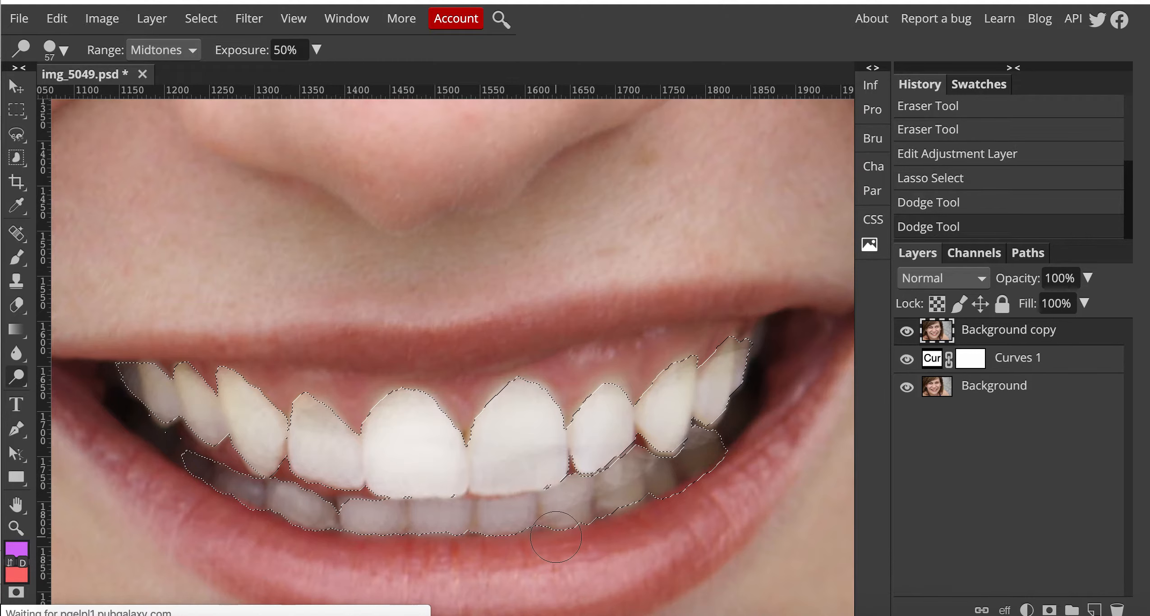
Undo both Dodge strokes on the selected teeth.
{"action": "left_click", "coordinate": [17, 527]}
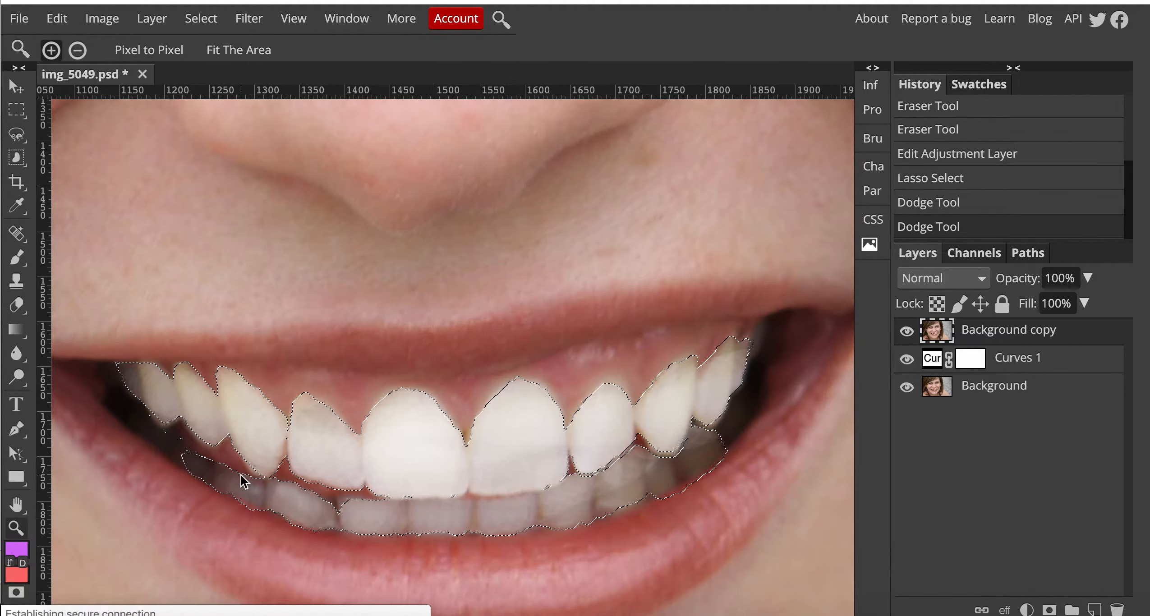
{"action": "left_click", "coordinate": [242, 476], "text": "alt"}
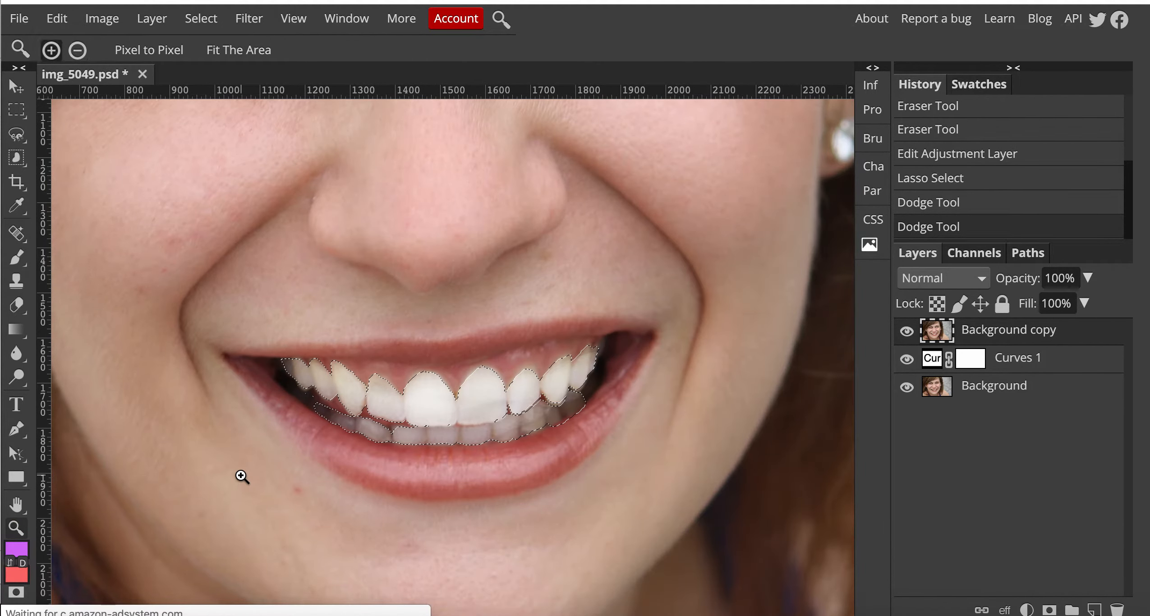
{"action": "left_click", "coordinate": [242, 477], "text": "alt"}
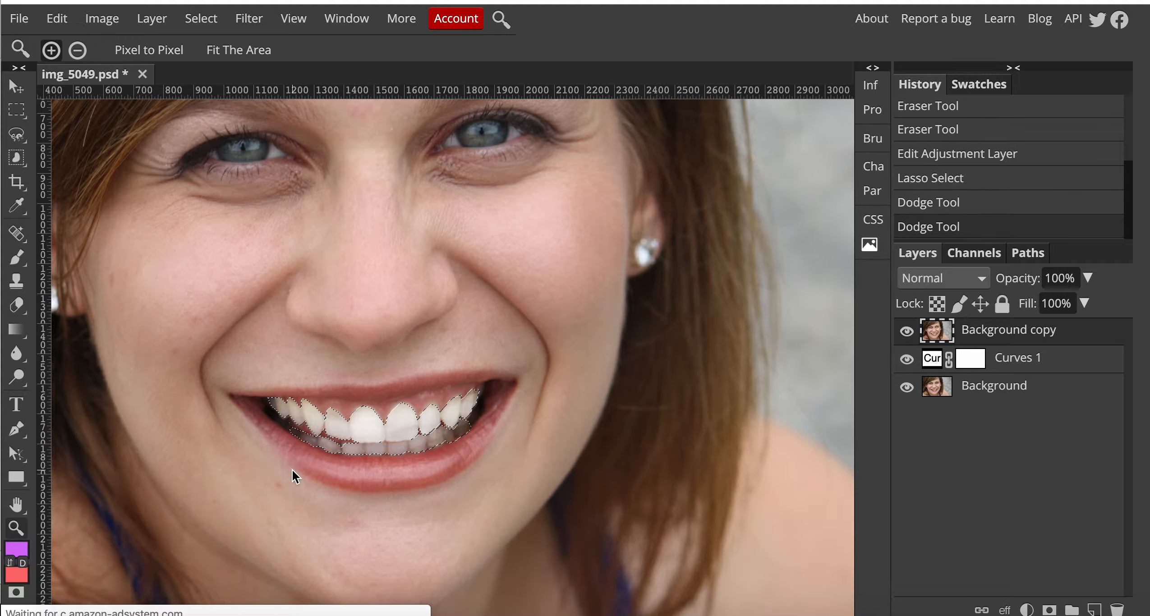
{"action": "key", "text": "ctrl+z"}
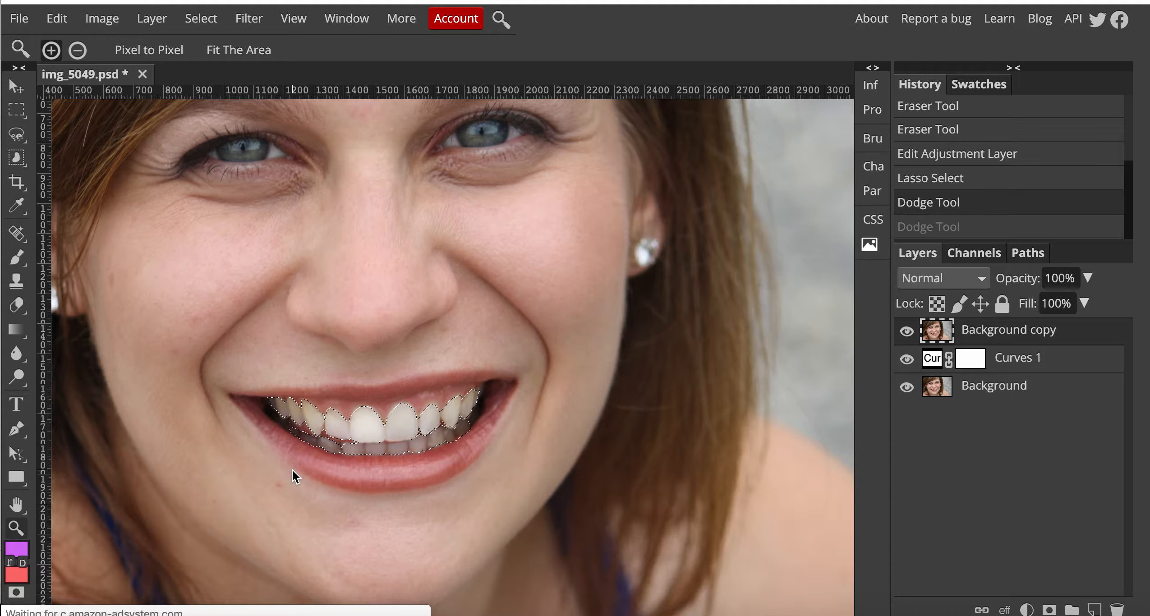
{"action": "key", "text": "ctrl+z"}
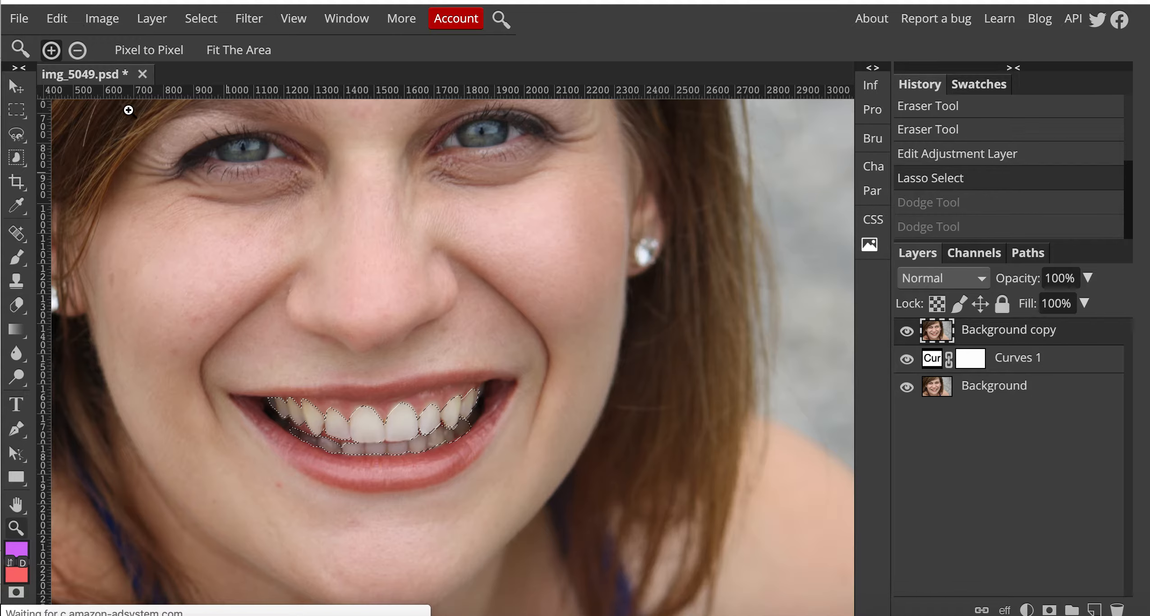
Apply a Hue/Saturation adjustment to the selected teeth with range Yellow, saturation -85 and lightness 32.
{"action": "left_click", "coordinate": [108, 18]}
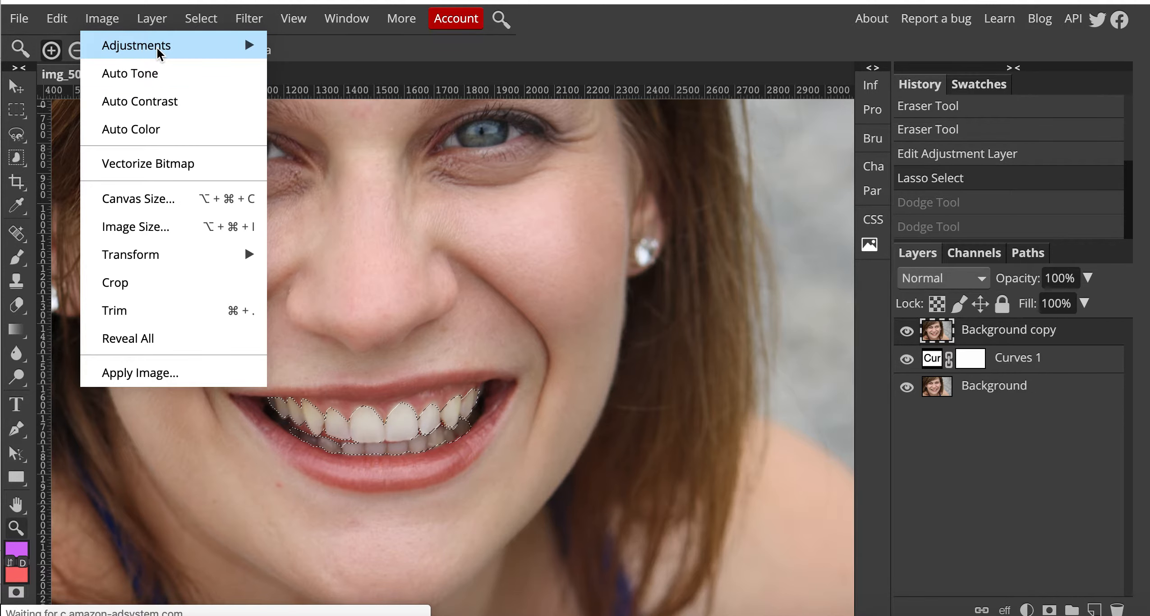
{"action": "mouse_move", "coordinate": [159, 53]}
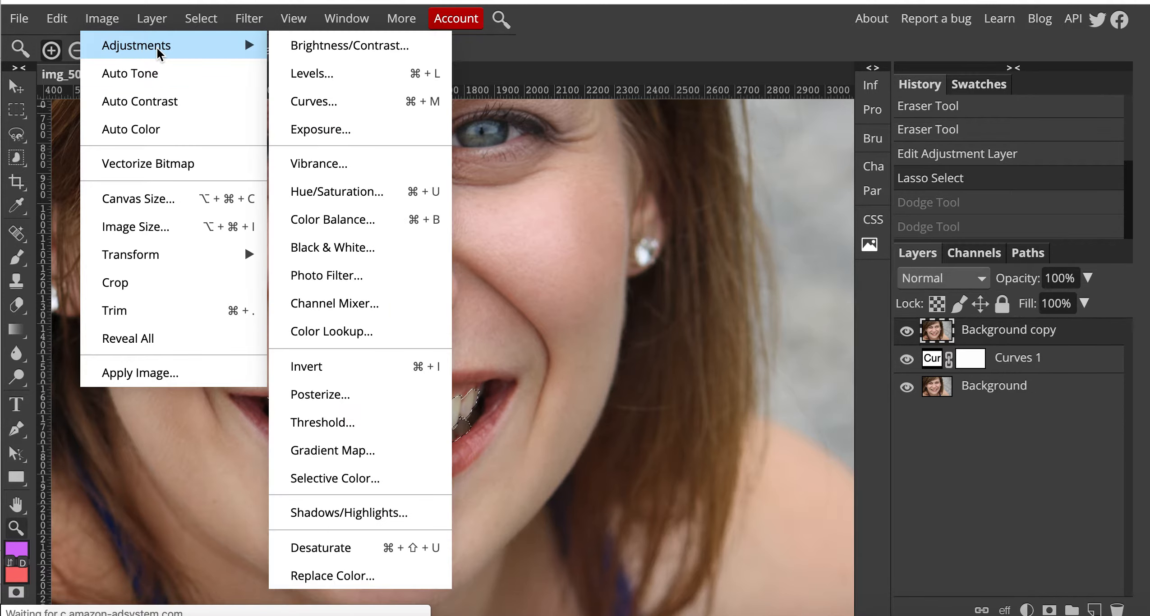
{"action": "left_click", "coordinate": [411, 205]}
{"action": "left_click_drag", "start_coordinate": [269, 161], "coordinate": [706, 120]}
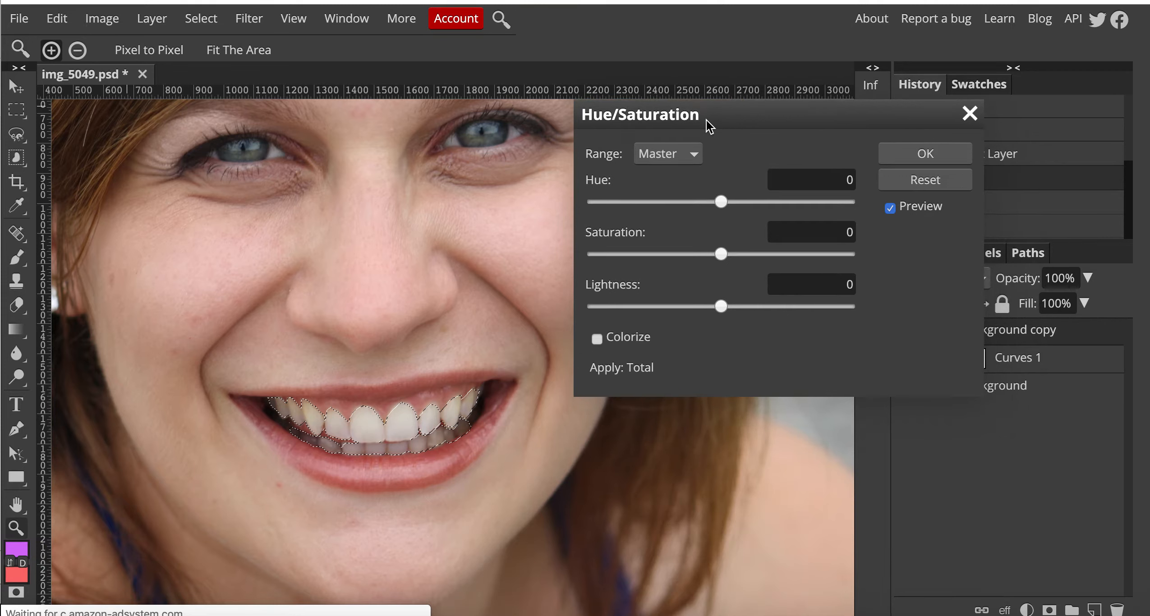
{"action": "left_click", "coordinate": [689, 156]}
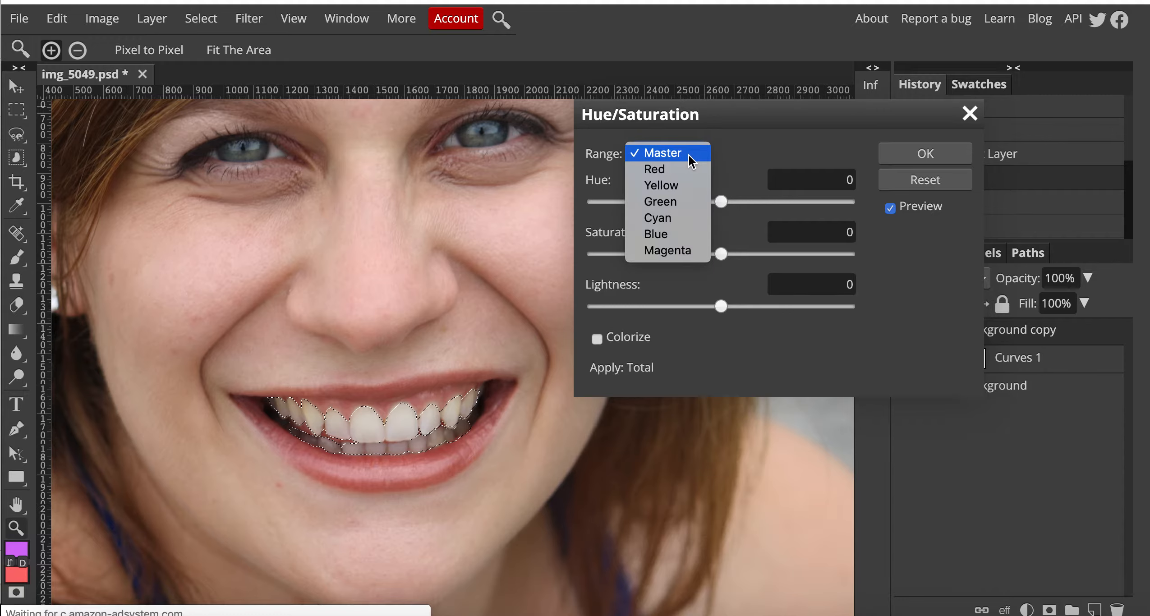
{"action": "left_click", "coordinate": [675, 186]}
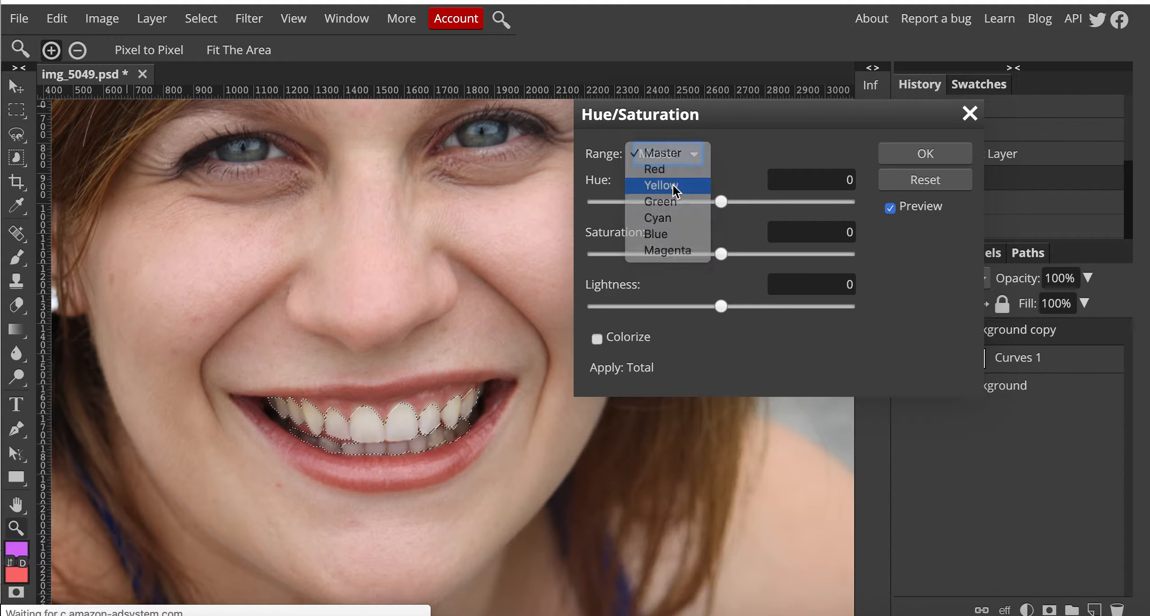
{"action": "left_click_drag", "start_coordinate": [719, 255], "coordinate": [616, 260]}
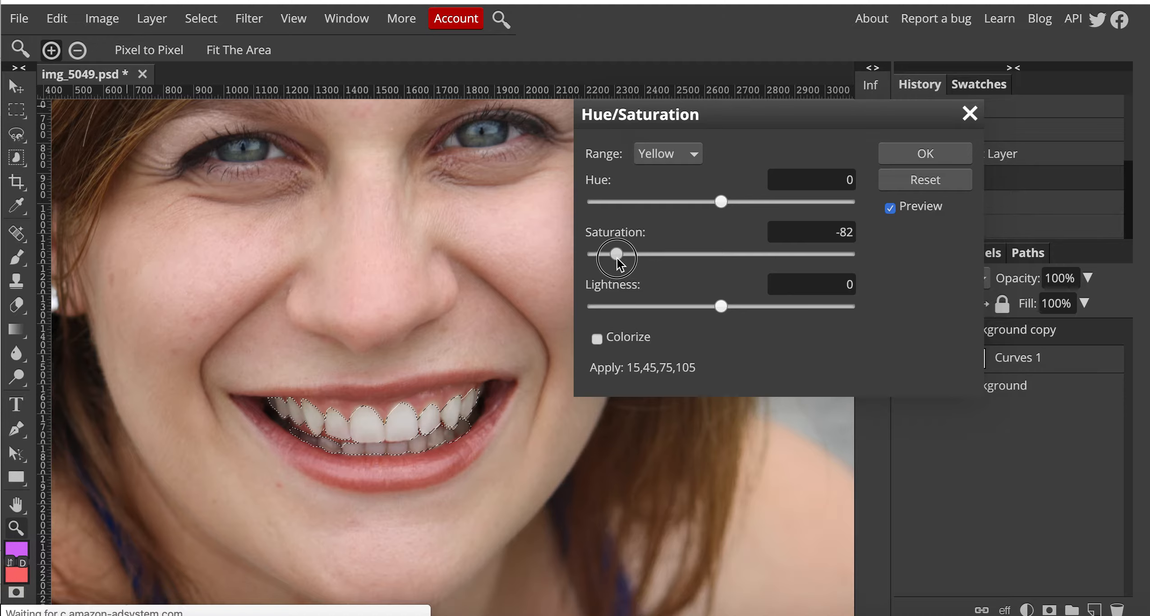
{"action": "left_click_drag", "start_coordinate": [615, 257], "coordinate": [614, 260]}
{"action": "left_click_drag", "start_coordinate": [724, 308], "coordinate": [761, 306]}
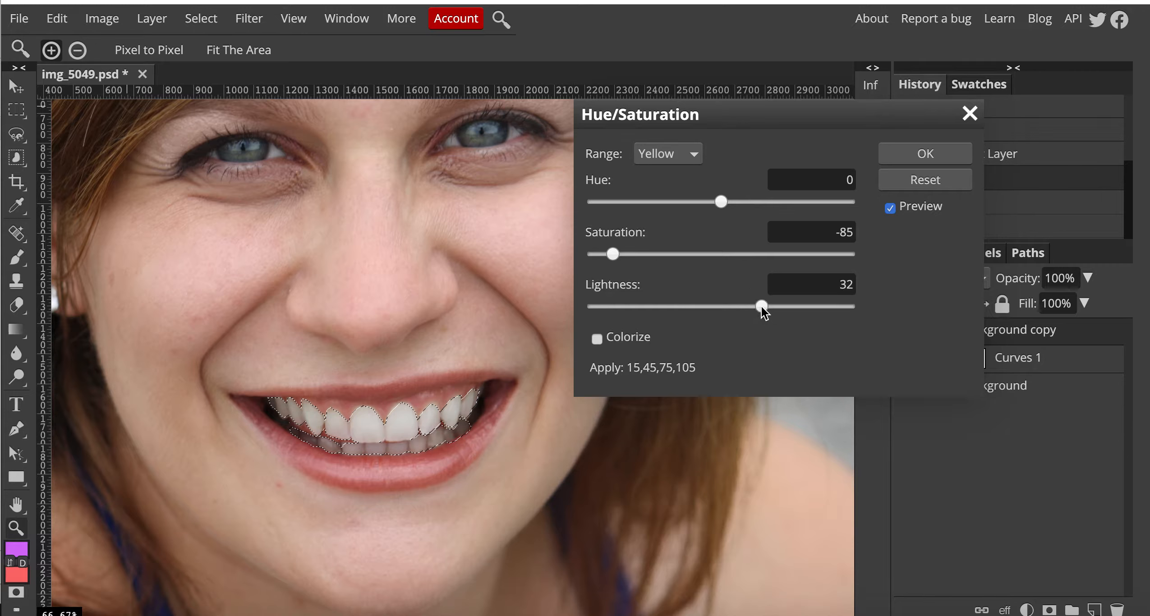
{"action": "left_click", "coordinate": [919, 152]}
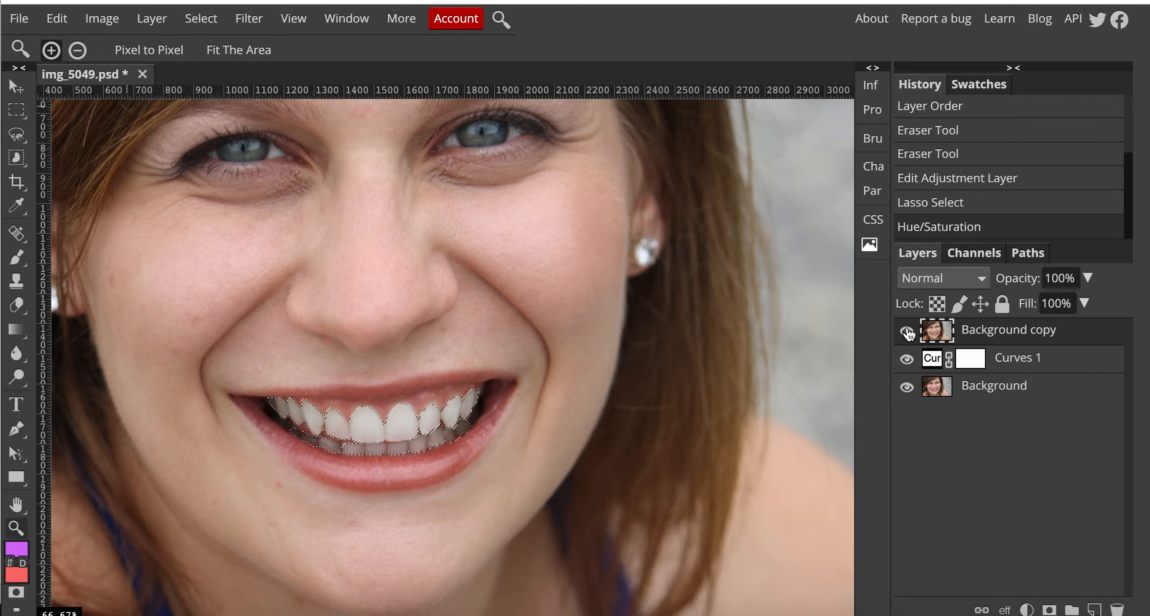
Hide the Curves 1 layer and compare the teeth before and after by toggling Background copy's visibility.
{"action": "left_click", "coordinate": [907, 359]}
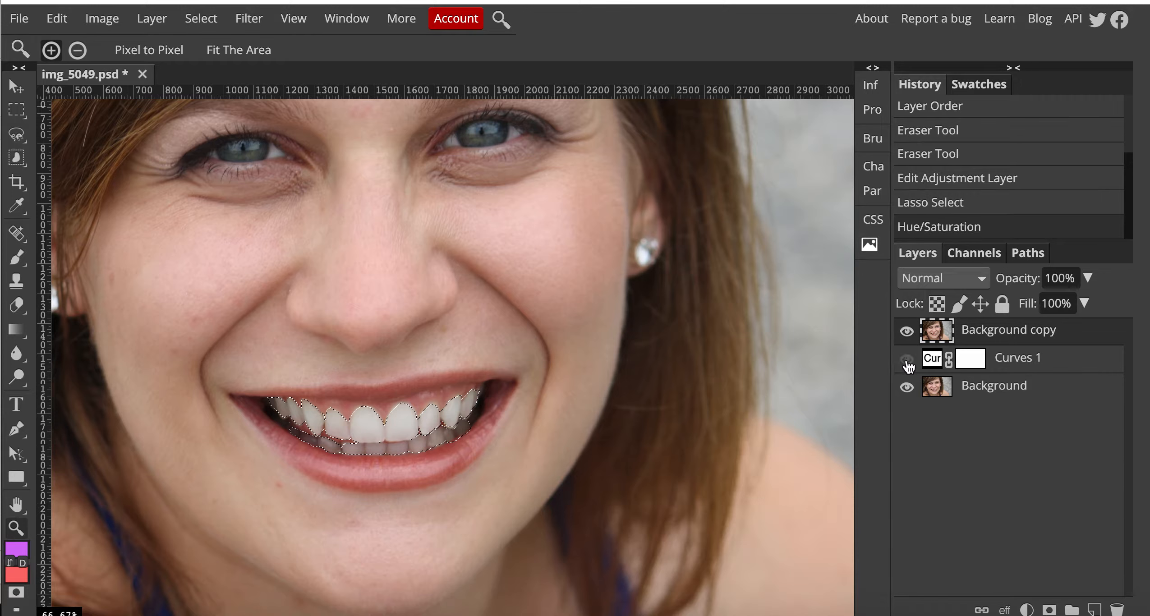
{"action": "left_click", "coordinate": [908, 334]}
{"action": "left_click", "coordinate": [907, 334]}
{"action": "left_click", "coordinate": [907, 334]}
{"action": "left_click", "coordinate": [908, 333]}
{"action": "left_click", "coordinate": [908, 334]}
{"action": "left_click", "coordinate": [392, 431]}
{"action": "left_click", "coordinate": [392, 431]}
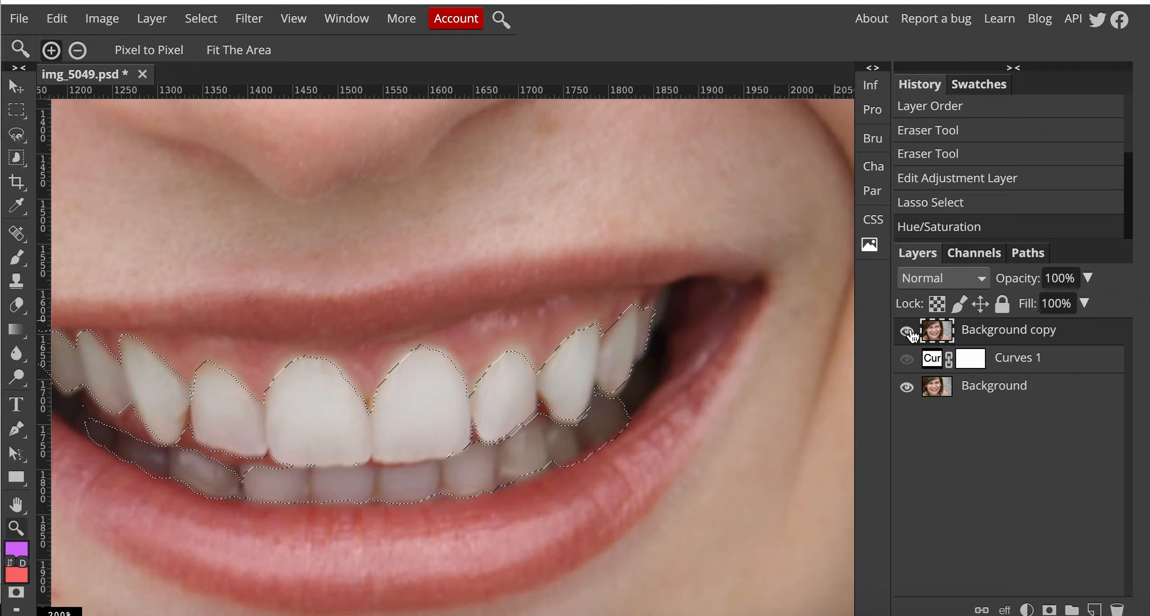
{"action": "left_click", "coordinate": [908, 333]}
{"action": "left_click", "coordinate": [907, 333]}
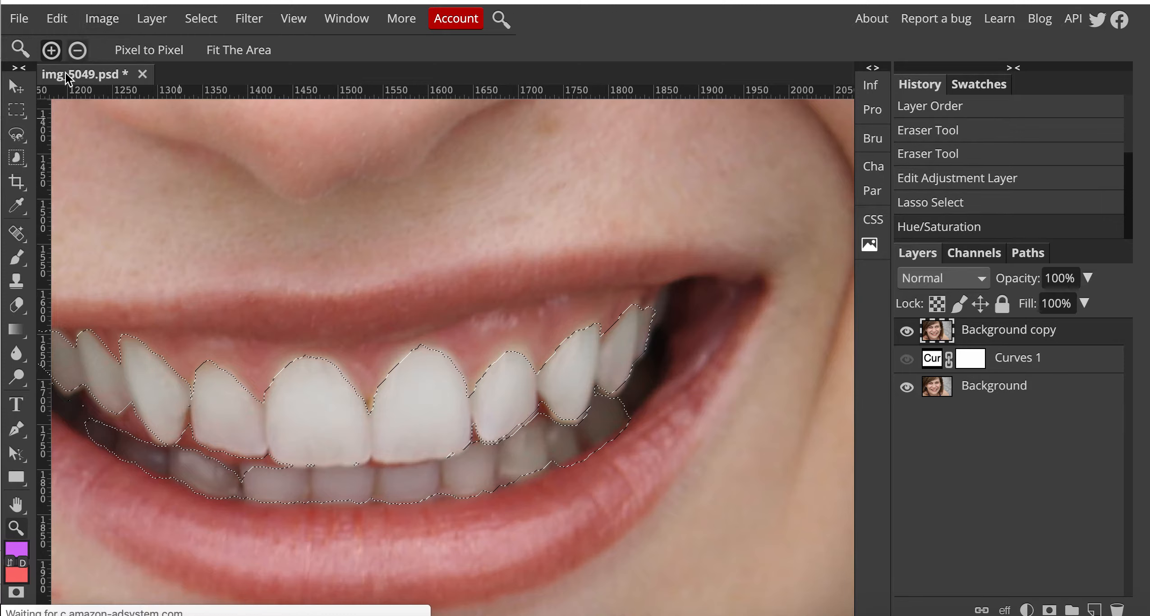
Clear the selection around the teeth.
{"action": "left_click", "coordinate": [205, 20]}
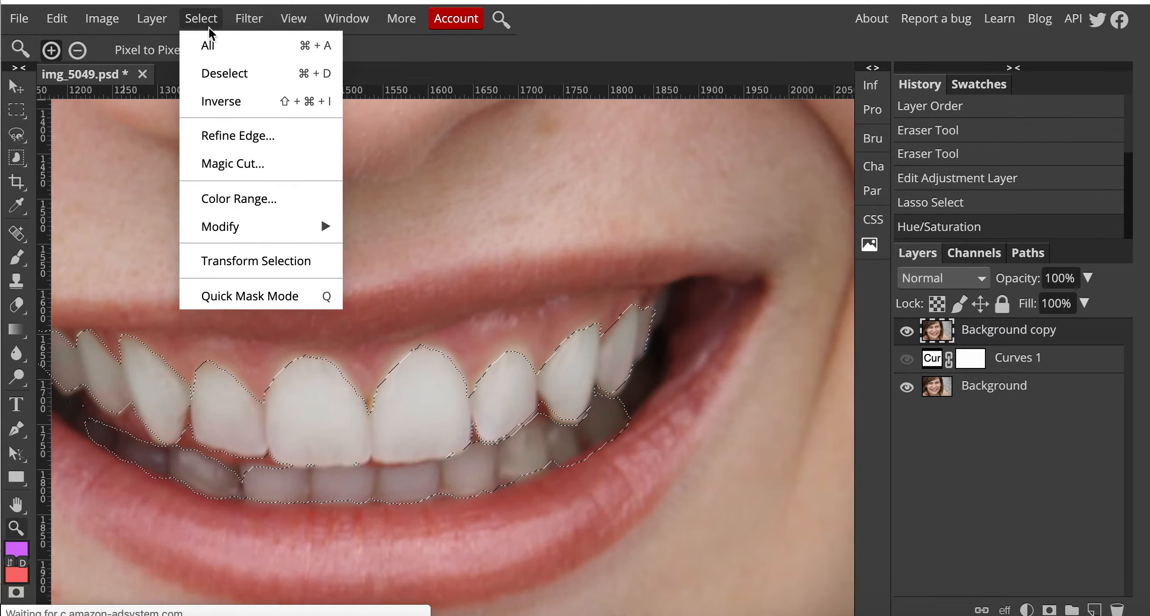
{"action": "left_click", "coordinate": [248, 76]}
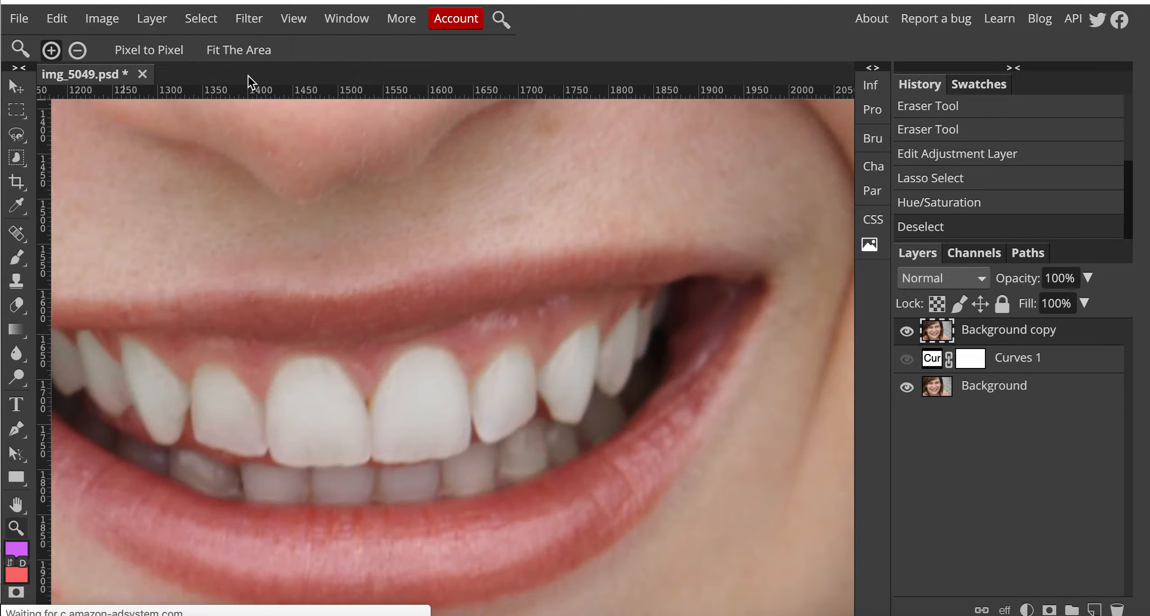
{"action": "left_click", "coordinate": [15, 513]}
{"action": "left_click_drag", "start_coordinate": [201, 438], "coordinate": [326, 437]}
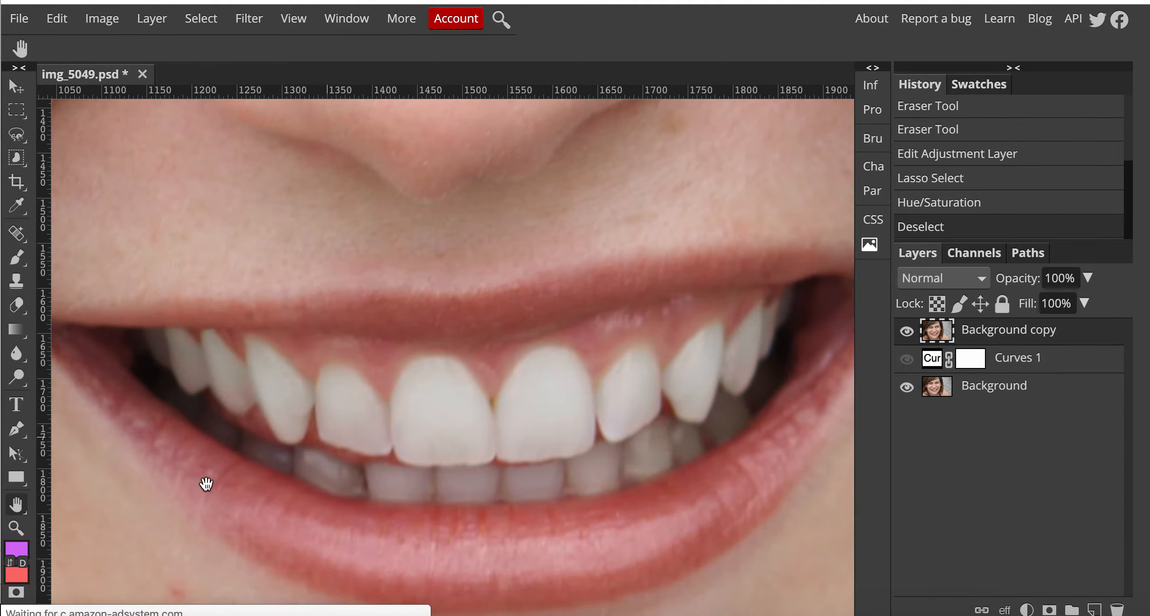
Show the Curves 1 layer again and compare the whole portrait with Background copy hidden and shown.
{"action": "left_click", "coordinate": [16, 528]}
{"action": "key", "text": "alt"}
{"action": "left_click", "coordinate": [389, 407], "text": "alt"}
{"action": "left_click", "coordinate": [389, 406], "text": "alt"}
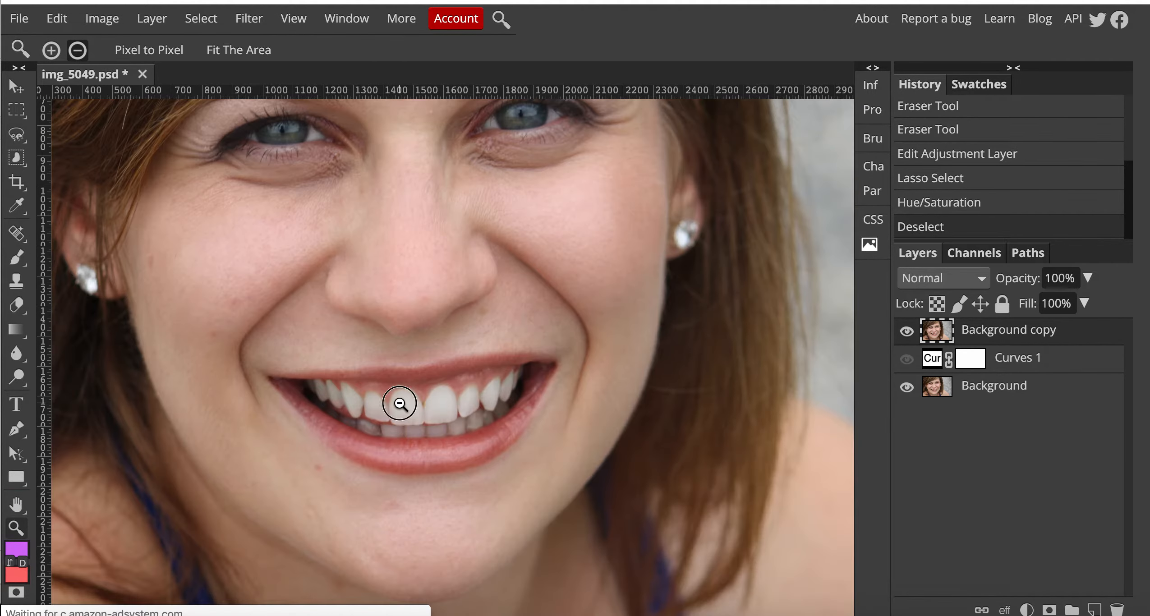
{"action": "left_click", "coordinate": [398, 403], "text": "alt"}
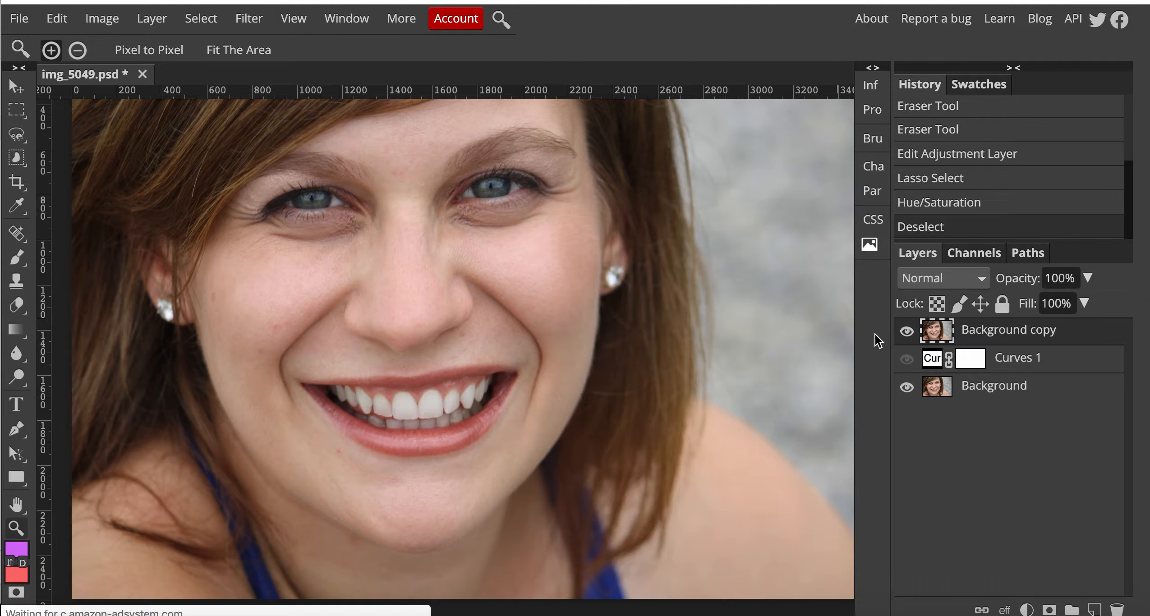
{"action": "left_click", "coordinate": [907, 359]}
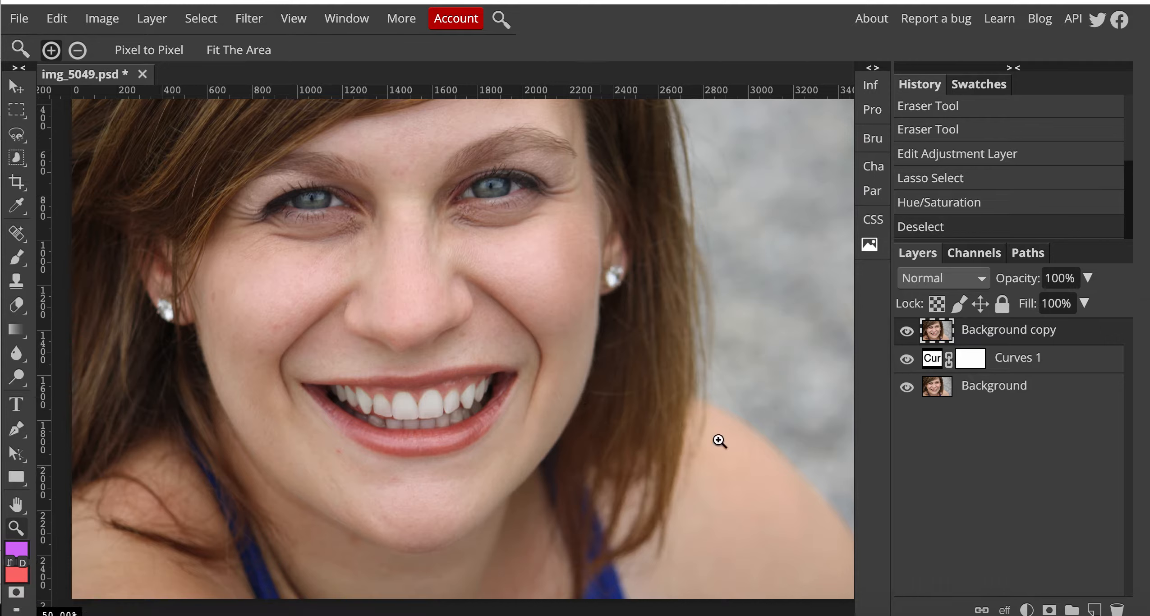
{"action": "left_click", "coordinate": [907, 332]}
{"action": "left_click", "coordinate": [906, 332]}
{"action": "left_click", "coordinate": [907, 359]}
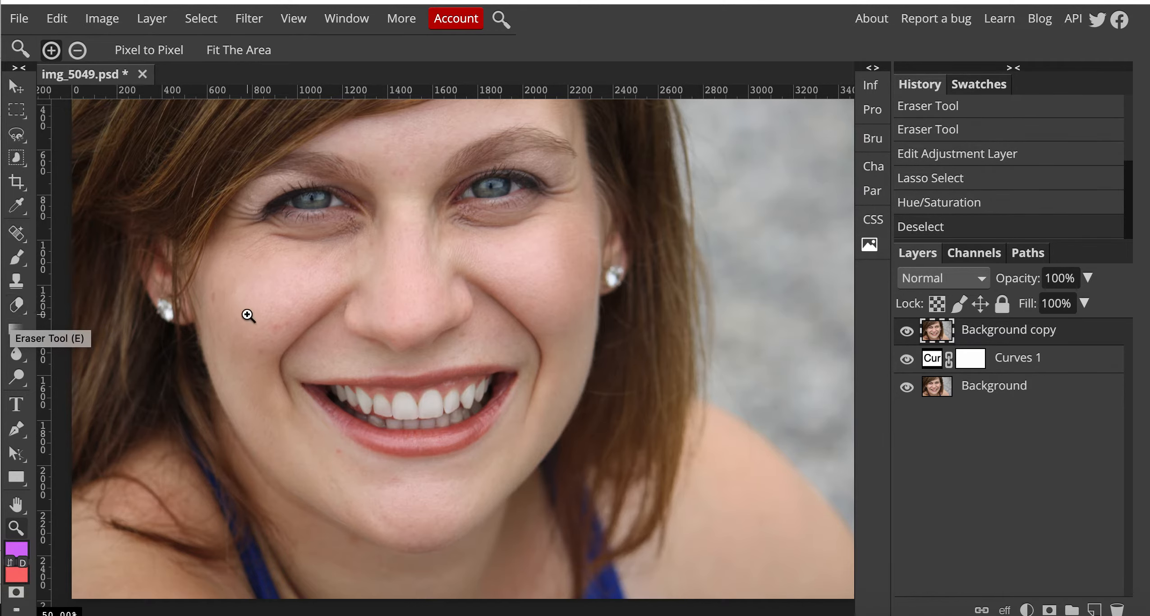
Examine the skin on the cheek and around the corner of the mouth for blemishes at 300% zoom.
{"action": "left_click", "coordinate": [280, 299]}
{"action": "left_click", "coordinate": [280, 299]}
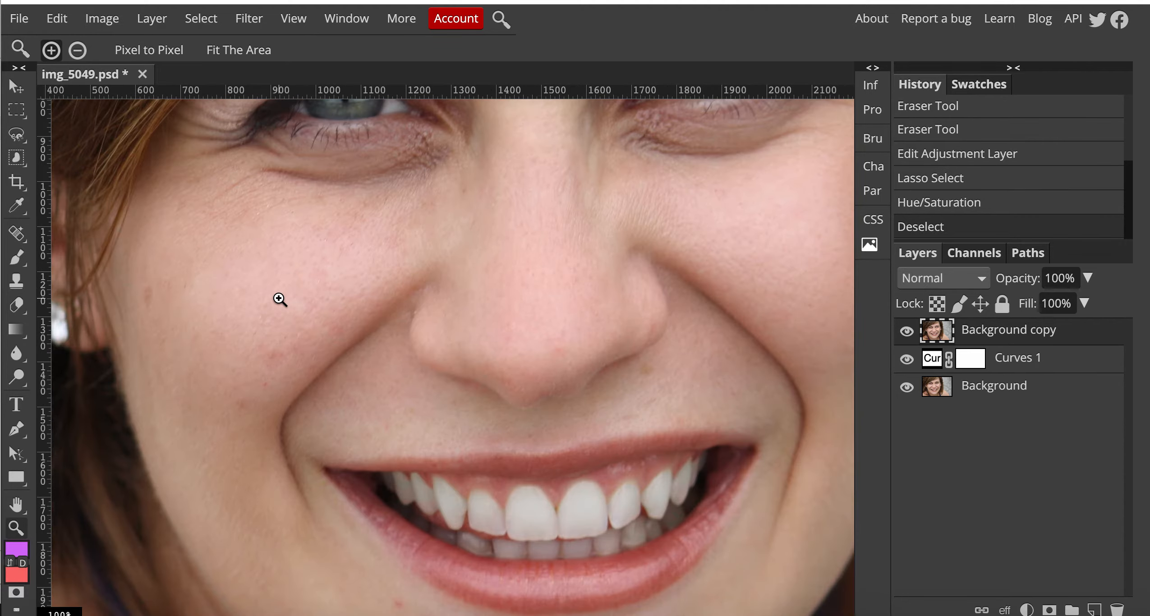
{"action": "left_click", "coordinate": [258, 361]}
{"action": "left_click", "coordinate": [332, 347]}
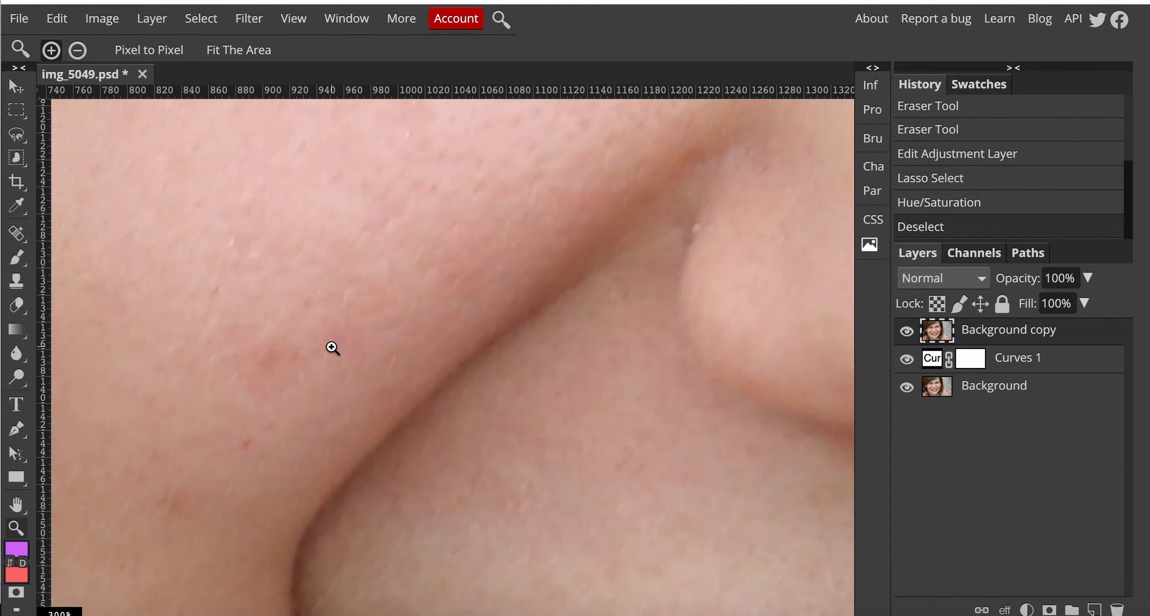
{"action": "left_click", "coordinate": [17, 505]}
{"action": "left_click_drag", "start_coordinate": [288, 392], "coordinate": [514, 398]}
{"action": "left_click_drag", "start_coordinate": [496, 244], "coordinate": [546, 326]}
{"action": "left_click_drag", "start_coordinate": [655, 319], "coordinate": [644, 308]}
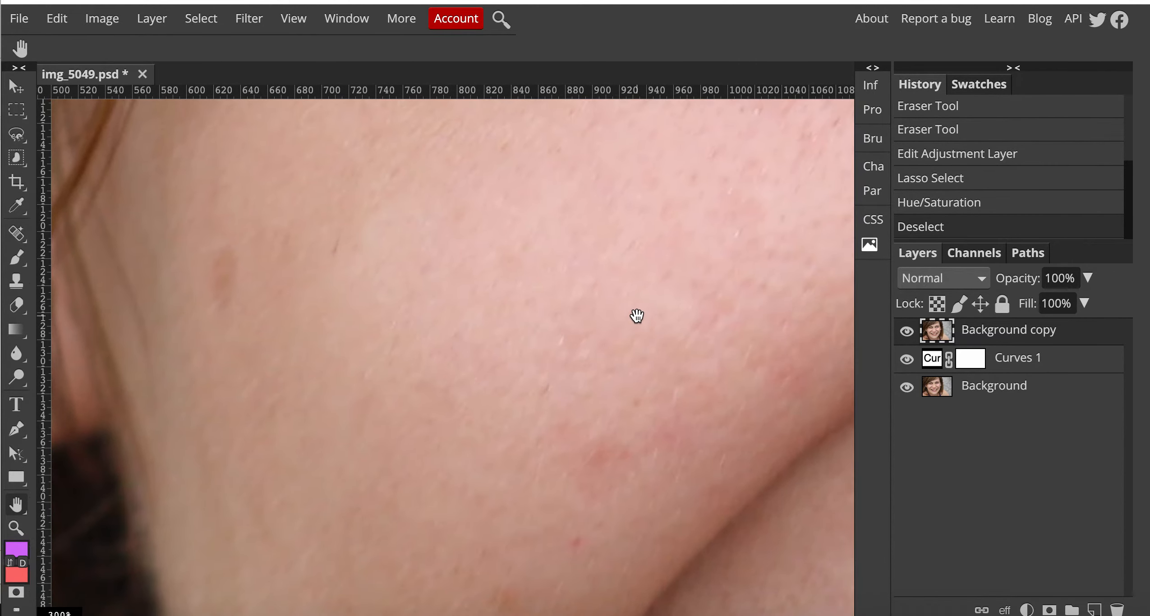
{"action": "left_click_drag", "start_coordinate": [578, 366], "coordinate": [494, 224]}
{"action": "left_click_drag", "start_coordinate": [456, 429], "coordinate": [438, 190]}
{"action": "left_click_drag", "start_coordinate": [596, 486], "coordinate": [449, 286]}
{"action": "left_click_drag", "start_coordinate": [655, 470], "coordinate": [477, 303]}
{"action": "left_click_drag", "start_coordinate": [619, 457], "coordinate": [598, 411]}
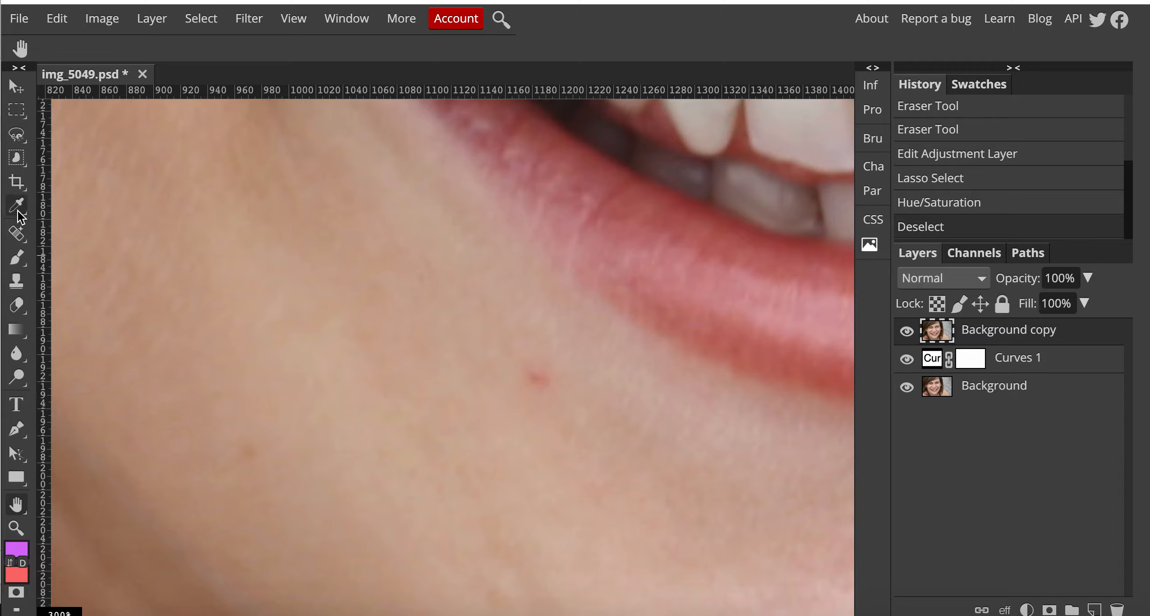
Remove the red blemish below the corner of the mouth on Background copy using the Spot Healing Brush at 33 px.
{"action": "left_click", "coordinate": [17, 235]}
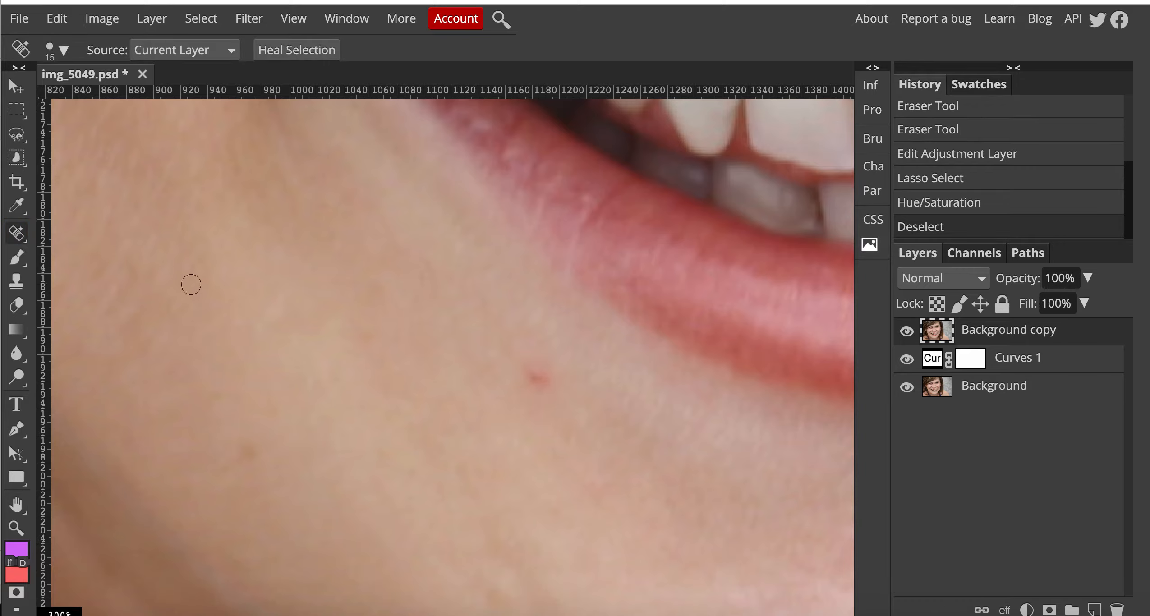
{"action": "left_click", "coordinate": [63, 50]}
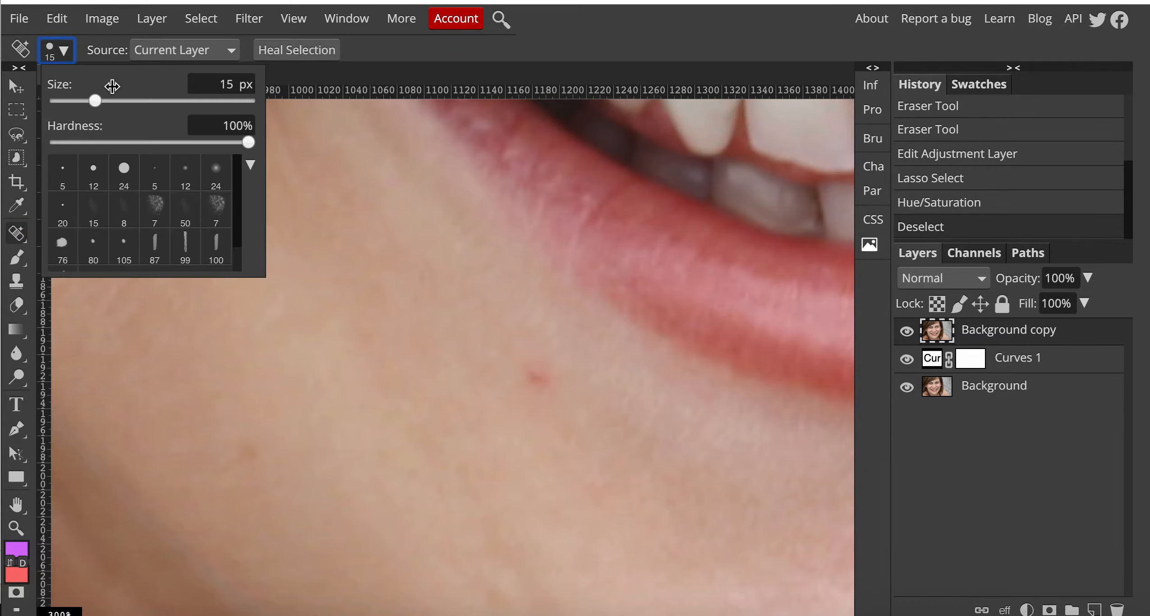
{"action": "left_click_drag", "start_coordinate": [95, 103], "coordinate": [109, 103]}
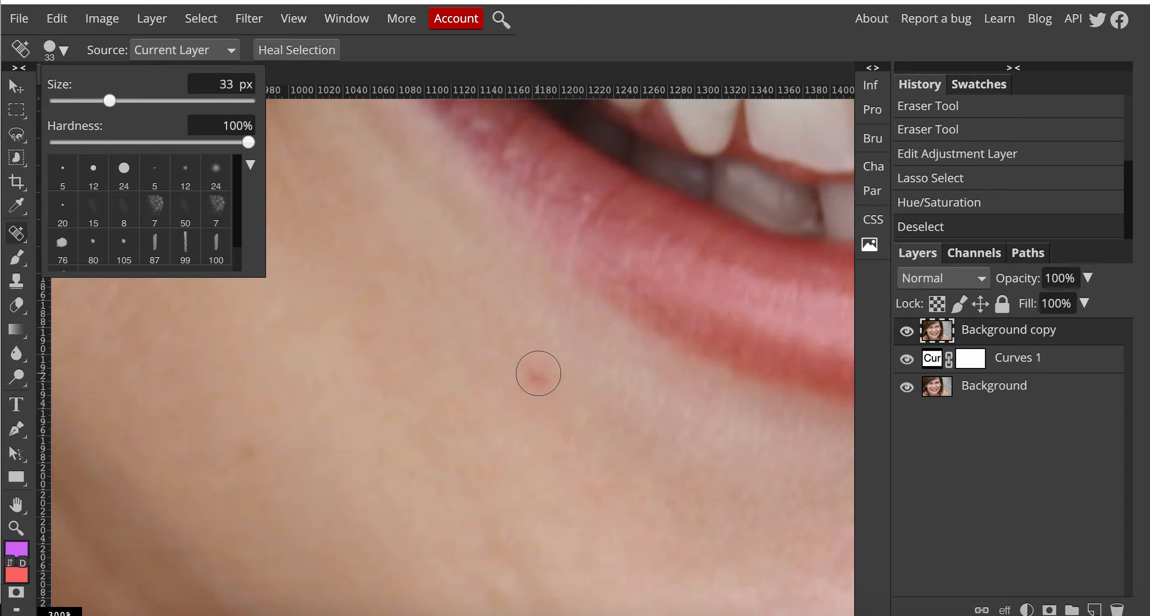
{"action": "left_click_drag", "start_coordinate": [538, 373], "coordinate": [539, 374]}
{"action": "key", "text": "ctrl+z"}
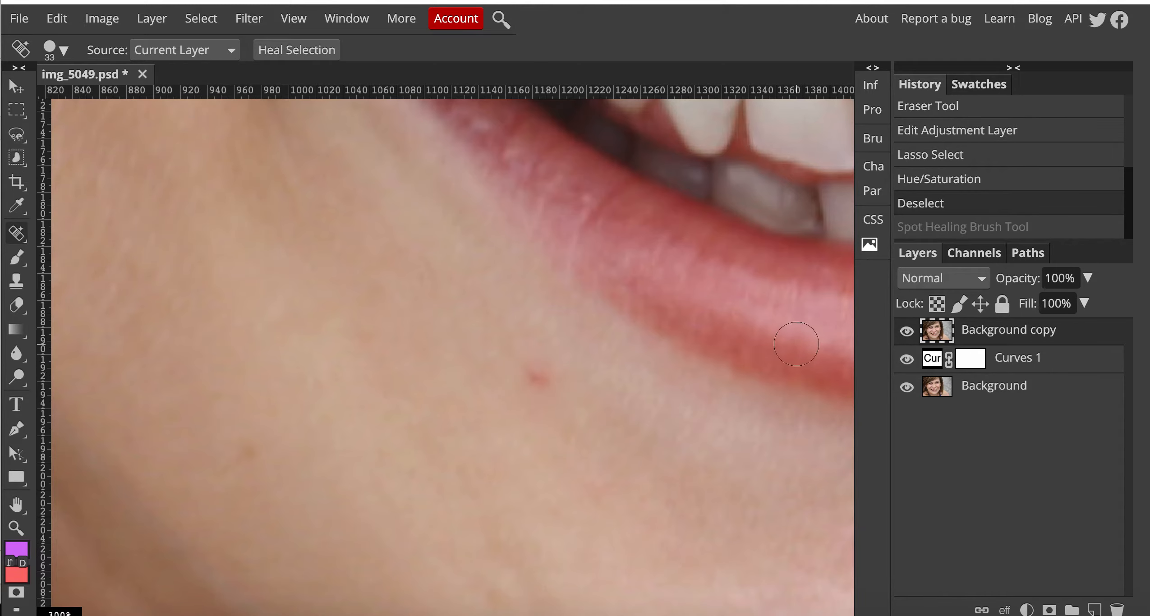
{"action": "right_click", "coordinate": [16, 233]}
{"action": "left_click", "coordinate": [106, 240]}
{"action": "left_click_drag", "start_coordinate": [540, 383], "coordinate": [537, 373]}
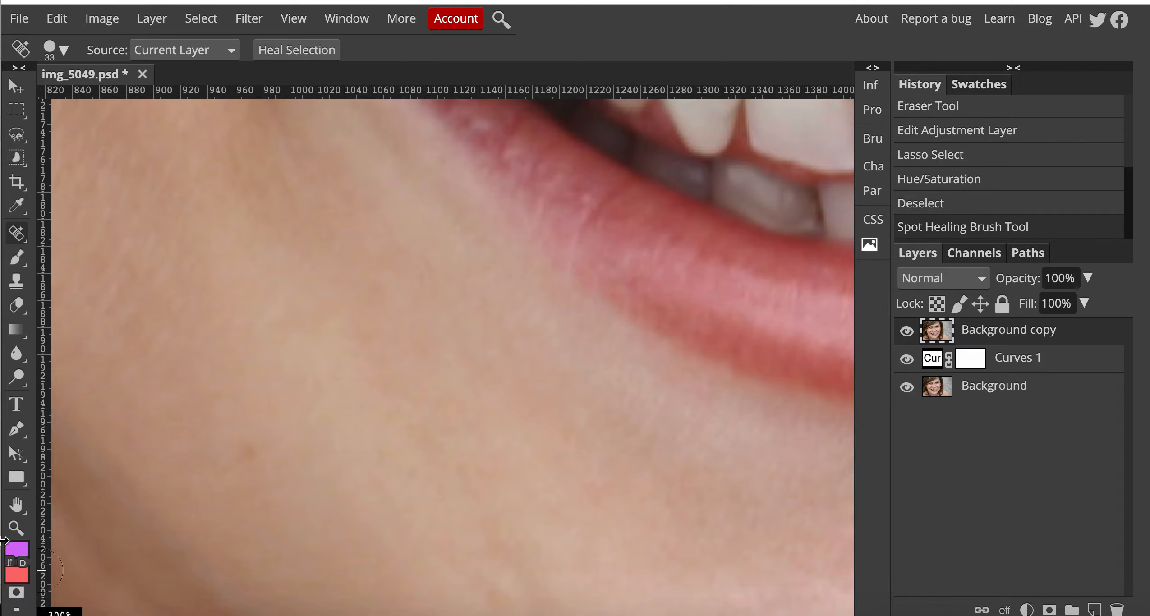
Remove the blemishes and dark spots on the chin below the lower lip on Background copy using the 33 px Spot Healing Brush.
{"action": "key", "text": "space"}
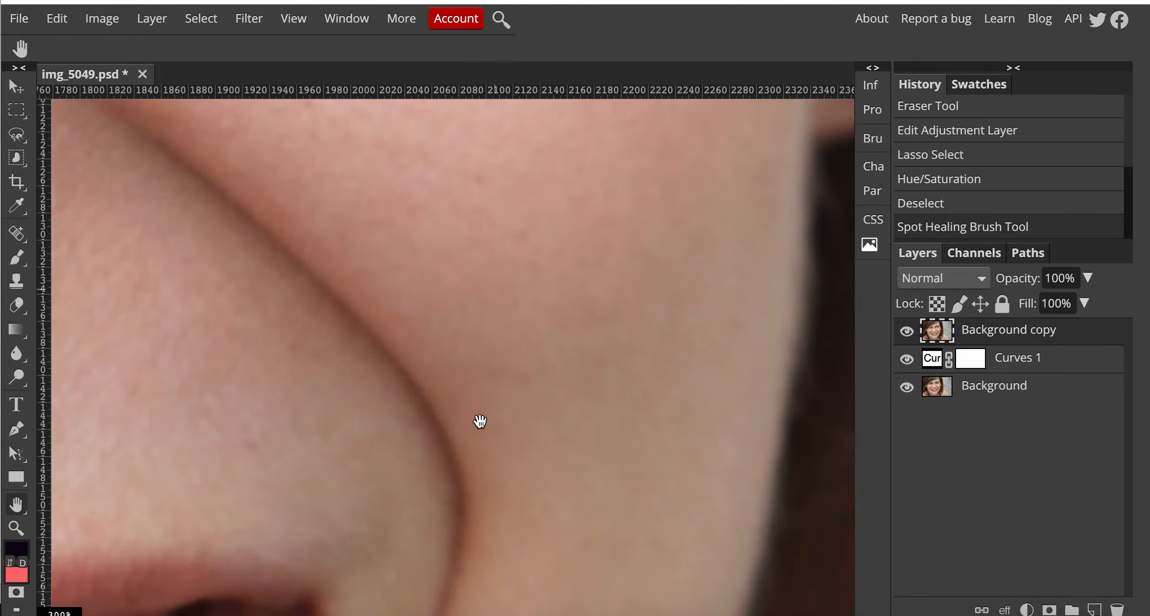
{"action": "left_click_drag", "start_coordinate": [480, 421], "coordinate": [516, 160]}
{"action": "left_click_drag", "start_coordinate": [480, 323], "coordinate": [465, 131]}
{"action": "left_click_drag", "start_coordinate": [331, 487], "coordinate": [664, 187]}
{"action": "left_click_drag", "start_coordinate": [280, 383], "coordinate": [519, 374]}
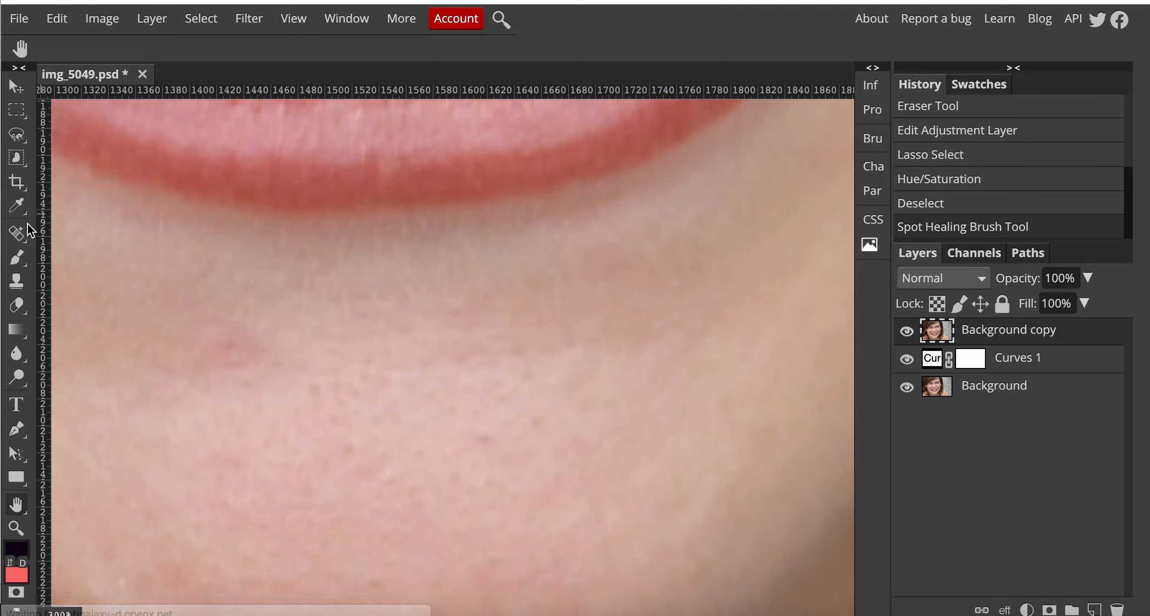
{"action": "left_click", "coordinate": [16, 233]}
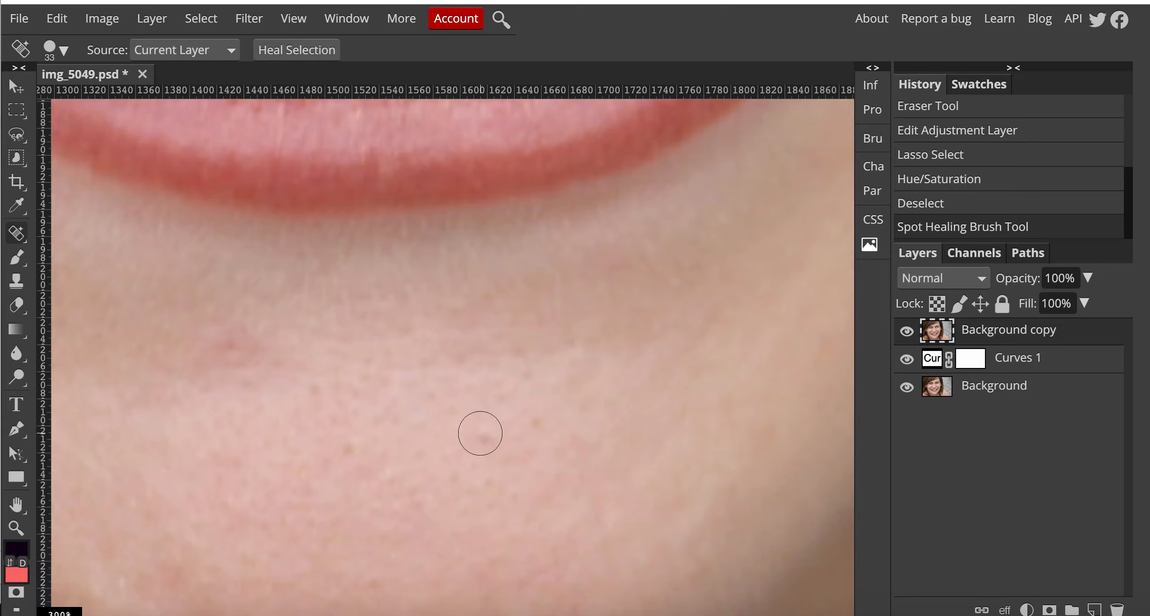
{"action": "mouse_move", "coordinate": [557, 425]}
{"action": "left_mouse_down"}
{"action": "mouse_move", "coordinate": [361, 438]}
{"action": "mouse_move", "coordinate": [526, 449]}
{"action": "left_mouse_up"}
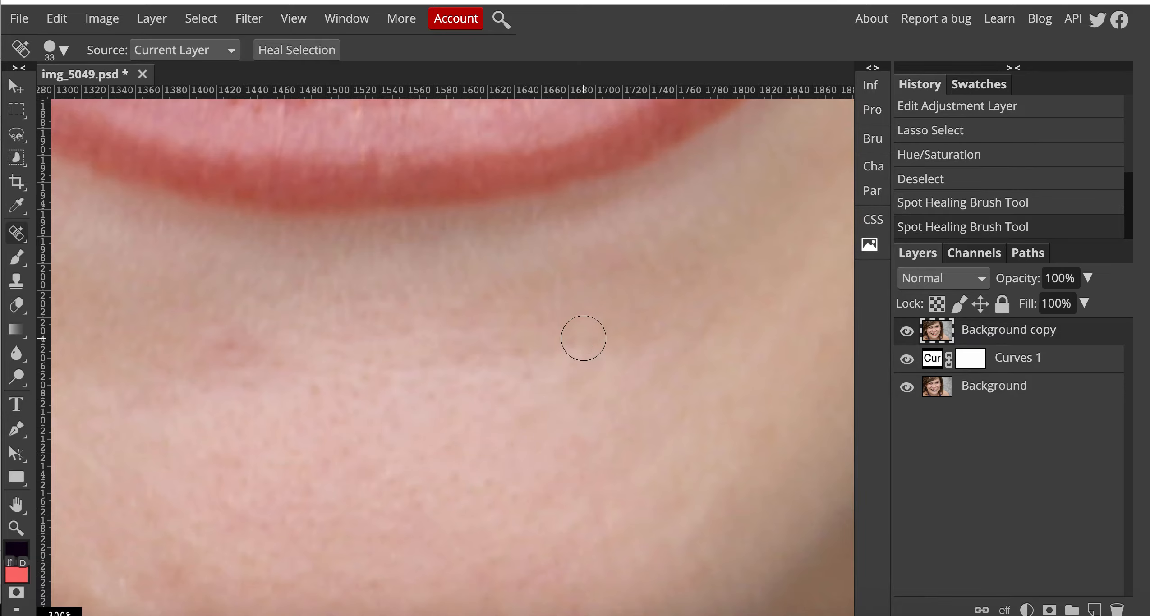
{"action": "left_click", "coordinate": [237, 355]}
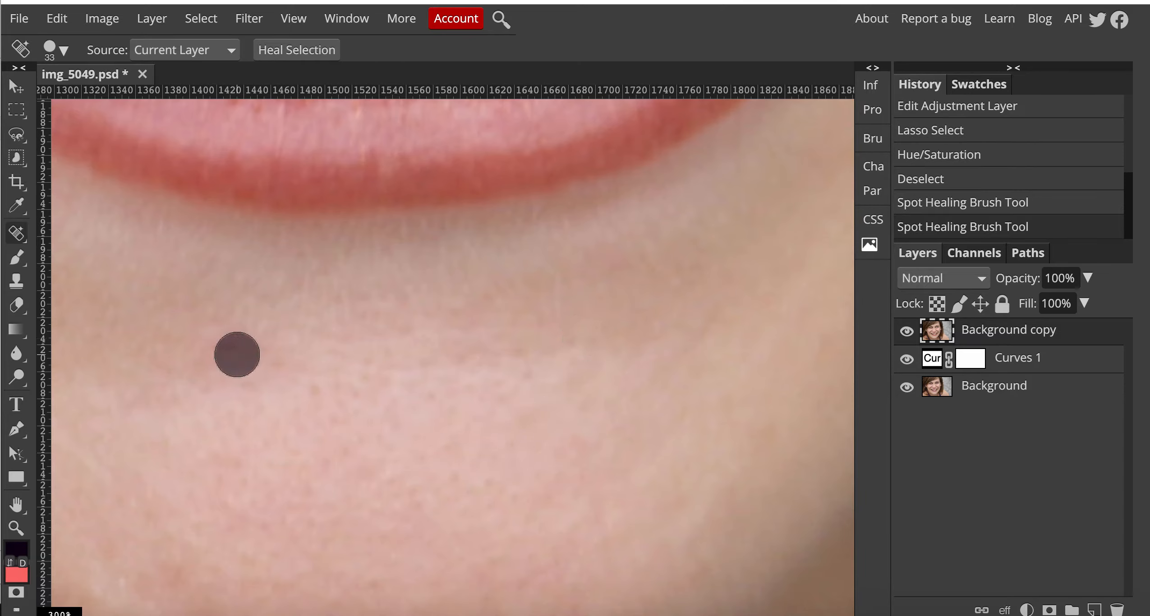
{"action": "left_click_drag", "start_coordinate": [307, 392], "coordinate": [410, 391]}
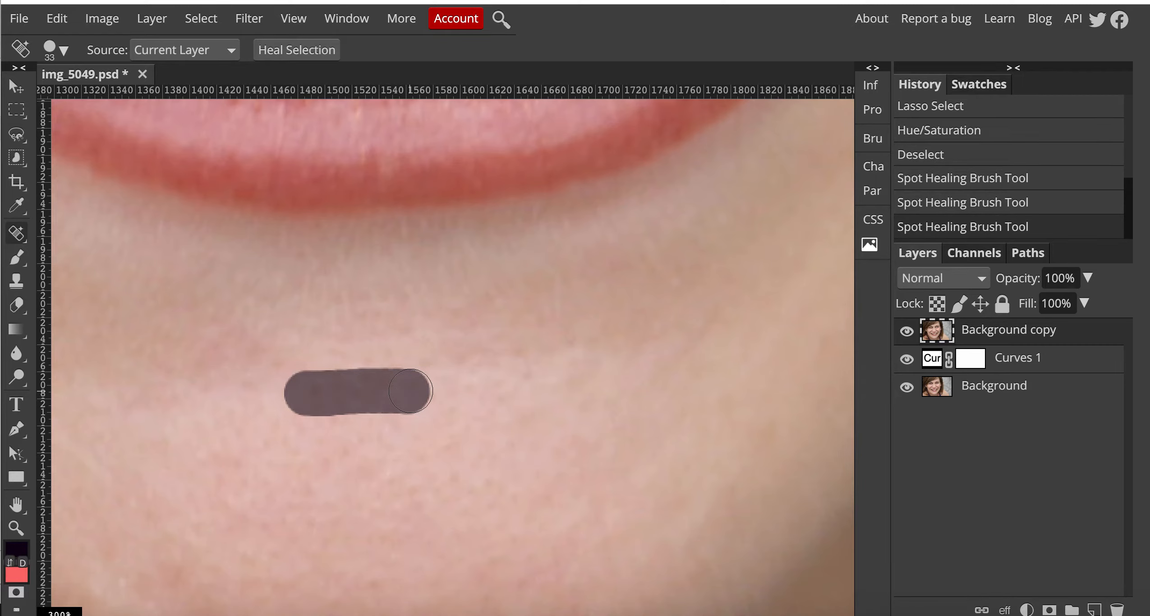
Heal the wrinkle lines running from the outer corner of the eye beside the hair with the 33 px Spot Healing Brush.
{"action": "left_click", "coordinate": [16, 504]}
{"action": "left_click_drag", "start_coordinate": [203, 270], "coordinate": [508, 562]}
{"action": "left_click_drag", "start_coordinate": [385, 344], "coordinate": [726, 547]}
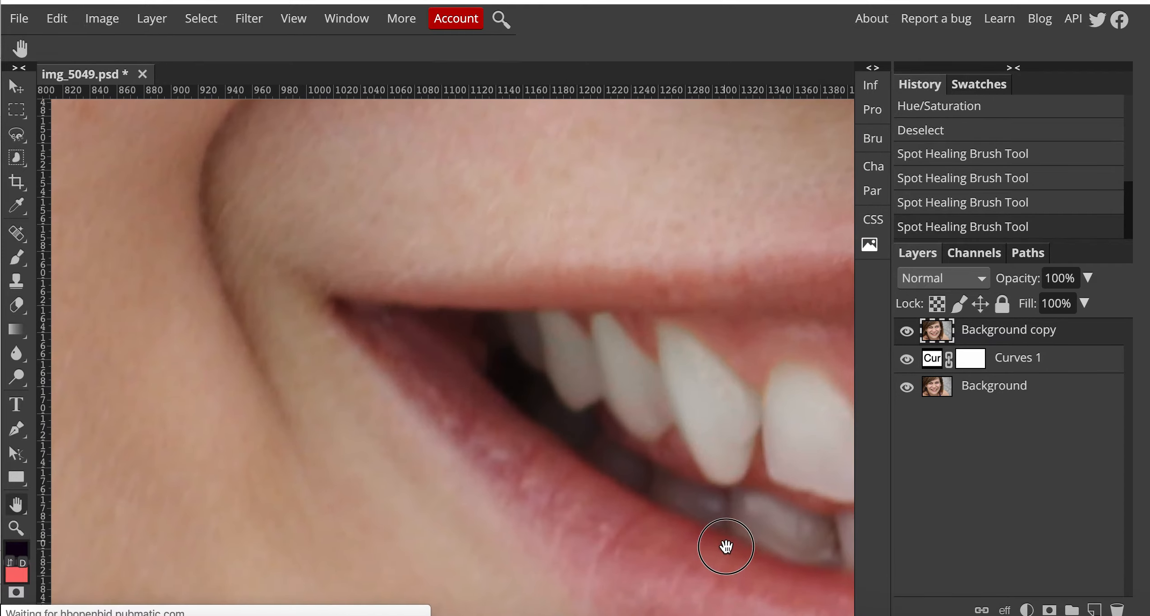
{"action": "left_click_drag", "start_coordinate": [378, 189], "coordinate": [450, 442]}
{"action": "left_click_drag", "start_coordinate": [404, 158], "coordinate": [669, 436]}
{"action": "left_click_drag", "start_coordinate": [351, 231], "coordinate": [442, 555]}
{"action": "left_click_drag", "start_coordinate": [445, 255], "coordinate": [429, 398]}
{"action": "left_click", "coordinate": [10, 533]}
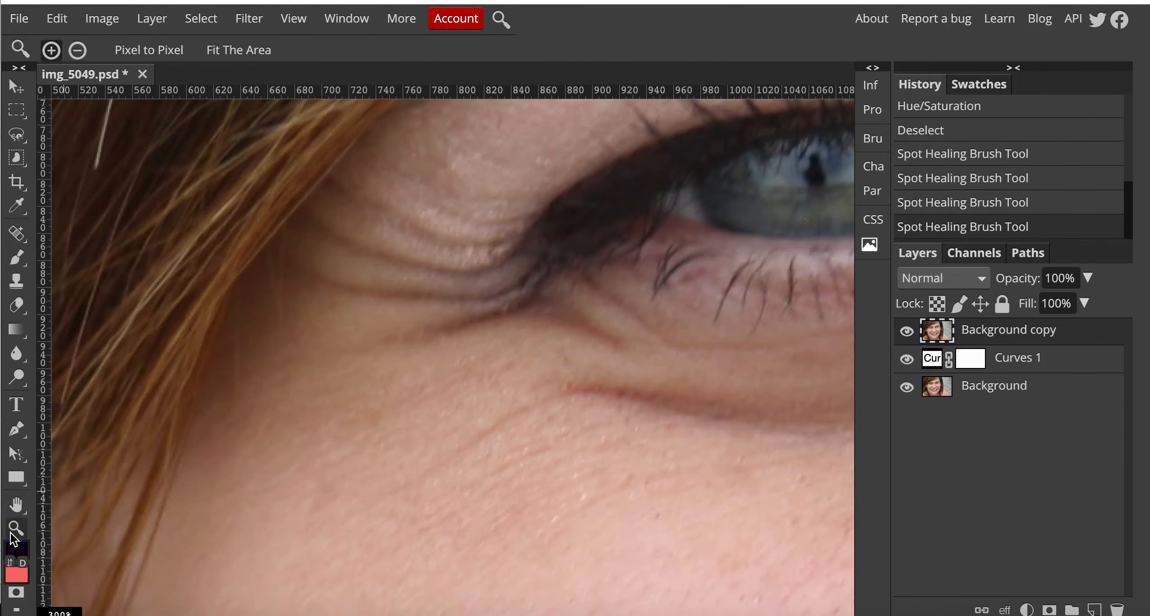
{"action": "left_click", "coordinate": [17, 233]}
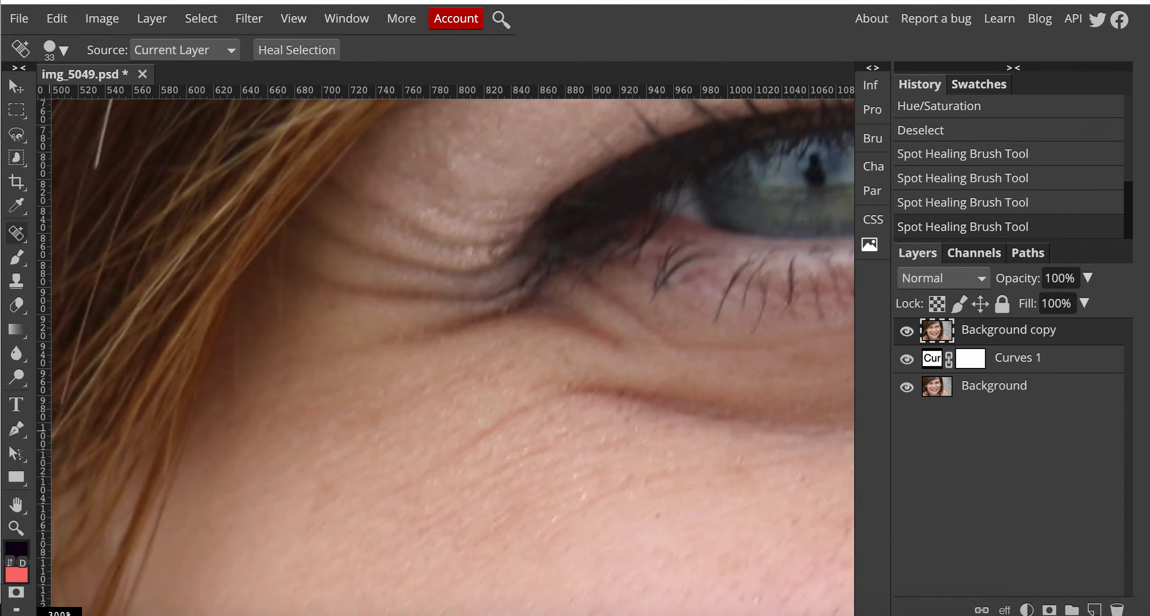
{"action": "mouse_move", "coordinate": [273, 256]}
{"action": "left_mouse_down"}
{"action": "mouse_move", "coordinate": [295, 275]}
{"action": "mouse_move", "coordinate": [413, 283]}
{"action": "mouse_move", "coordinate": [439, 300]}
{"action": "mouse_move", "coordinate": [406, 299]}
{"action": "left_mouse_up"}
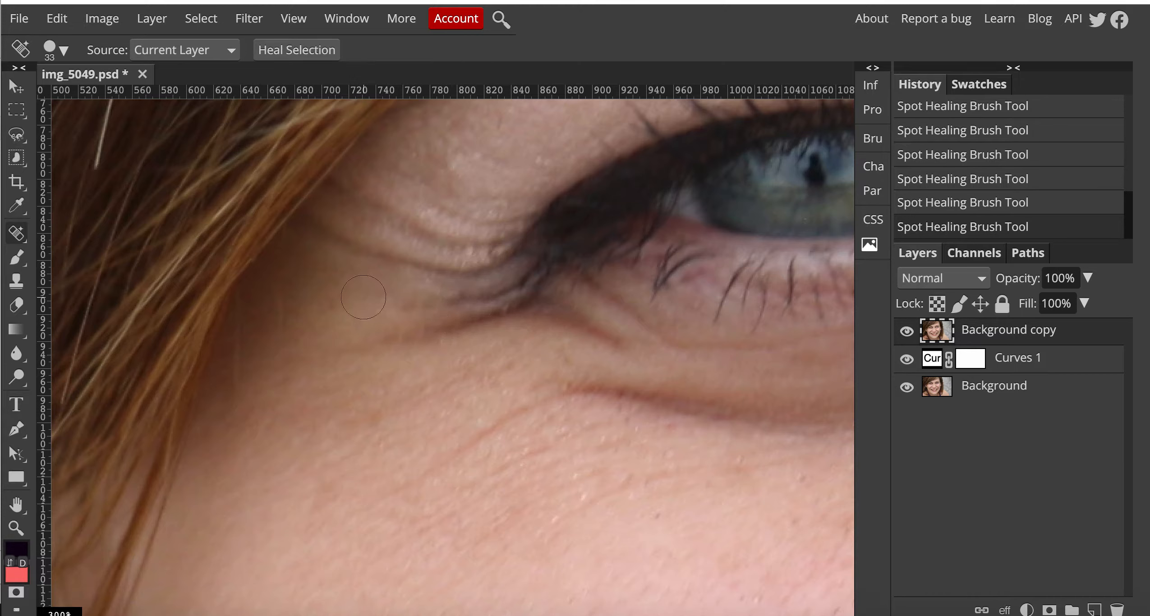
{"action": "left_click_drag", "start_coordinate": [465, 321], "coordinate": [349, 343]}
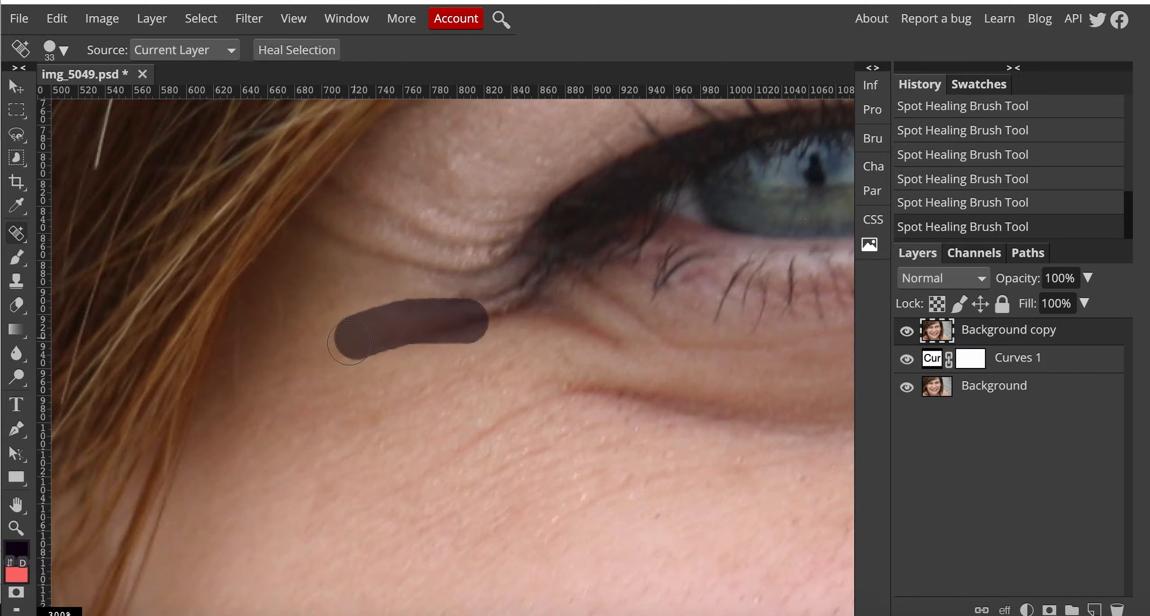
{"action": "mouse_move", "coordinate": [349, 343]}
{"action": "left_mouse_down"}
{"action": "mouse_move", "coordinate": [370, 317]}
{"action": "mouse_move", "coordinate": [509, 319]}
{"action": "mouse_move", "coordinate": [379, 338]}
{"action": "left_mouse_up"}
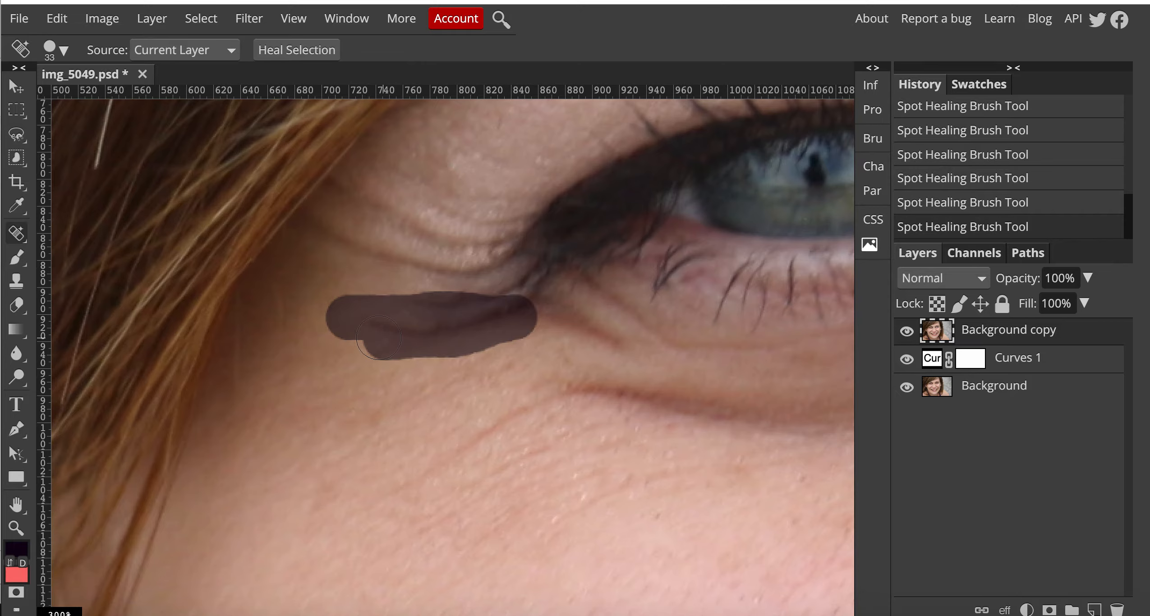
{"action": "left_click_drag", "start_coordinate": [379, 337], "coordinate": [378, 336]}
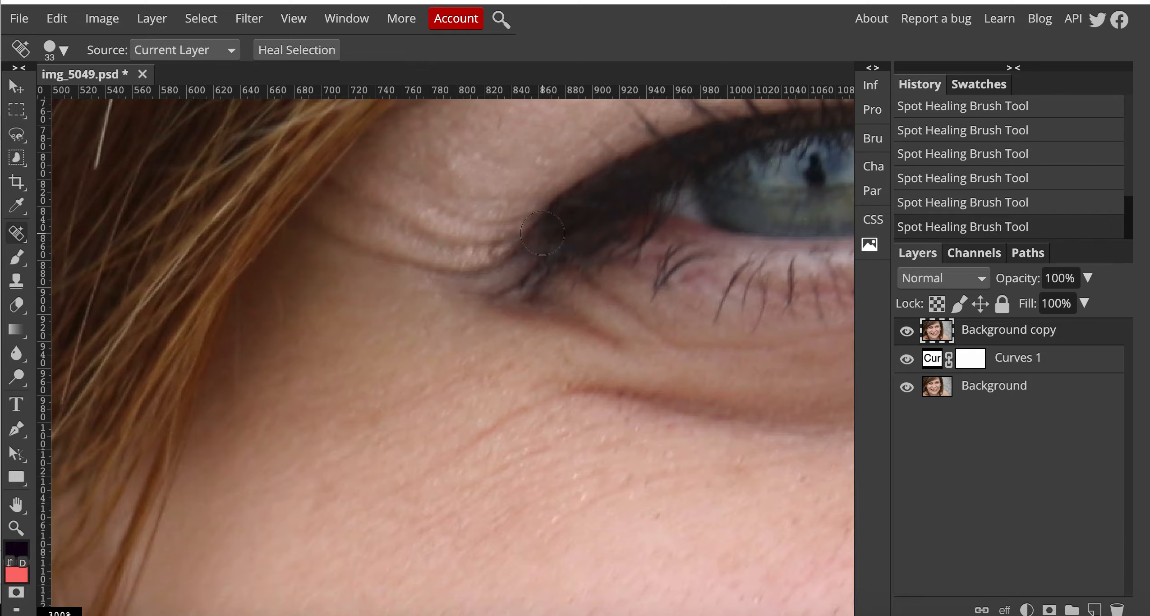
Try covering the remaining outer eye-corner wrinkle with the Clone Tool at 15 px and 100% opacity, and undo both strokes.
{"action": "left_click", "coordinate": [17, 282]}
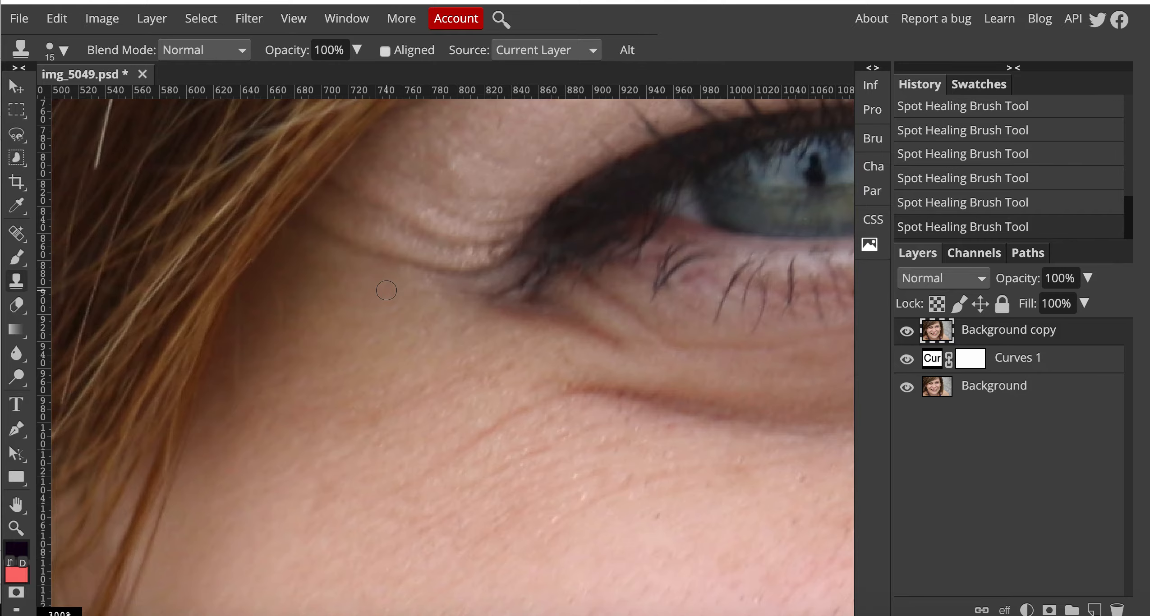
{"action": "key", "text": "alt"}
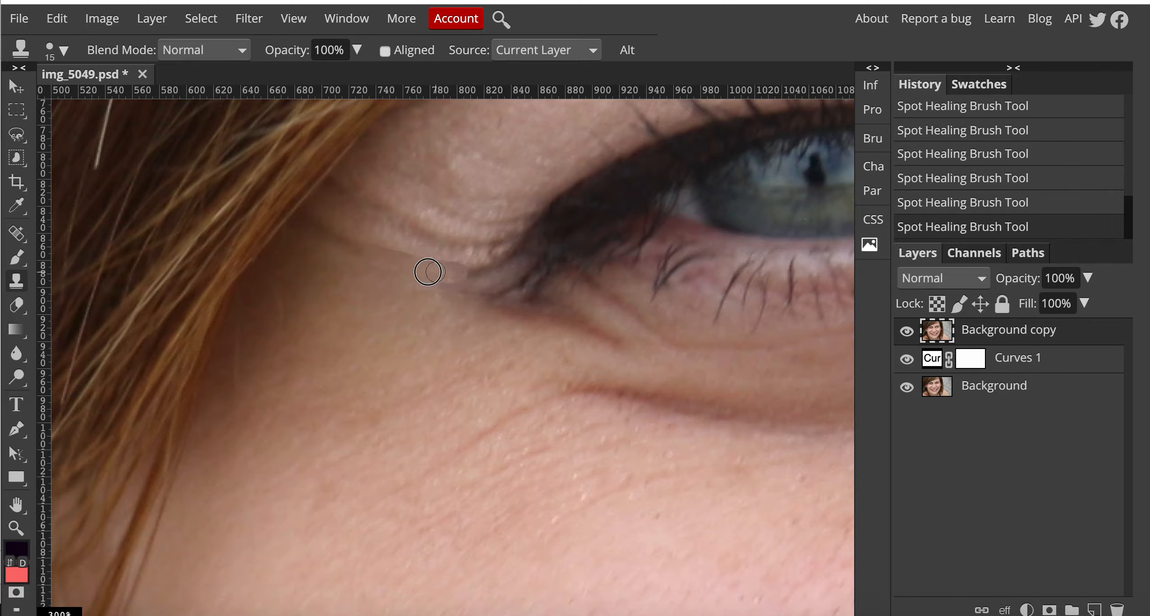
{"action": "left_click", "coordinate": [317, 229]}
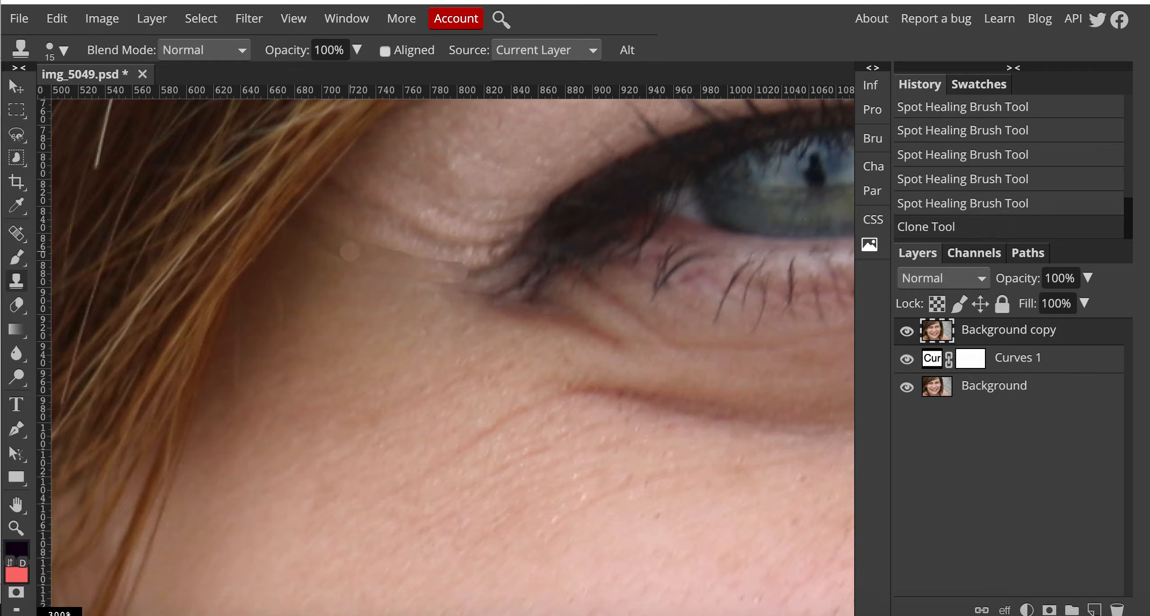
{"action": "left_click_drag", "start_coordinate": [320, 257], "coordinate": [331, 259]}
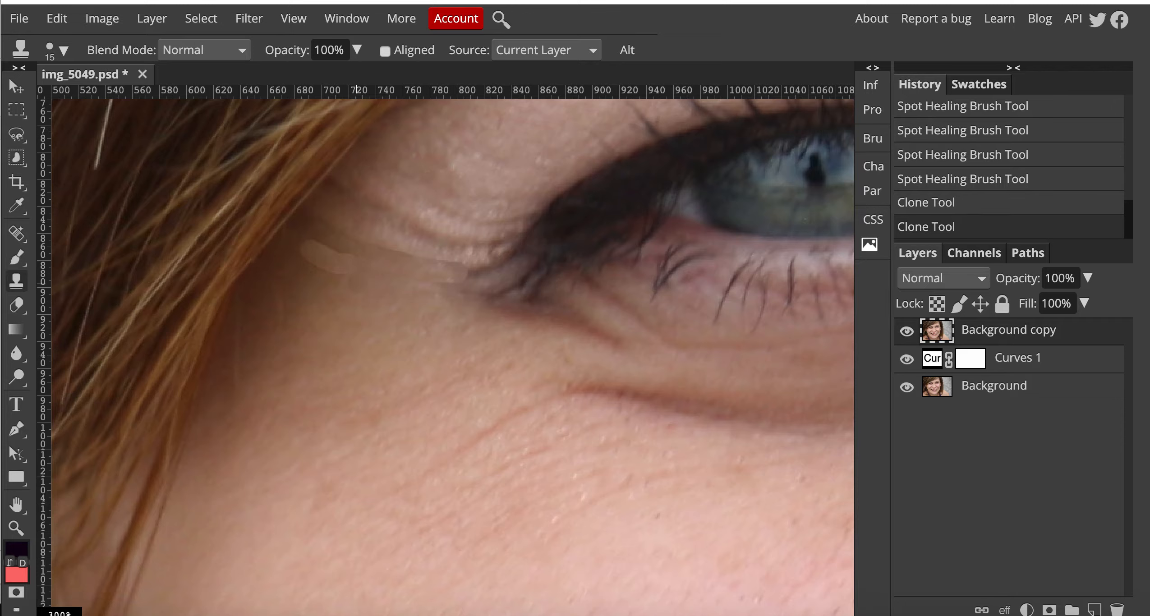
{"action": "key", "text": "ctrl+z"}
{"action": "key", "text": "ctrl+z"}
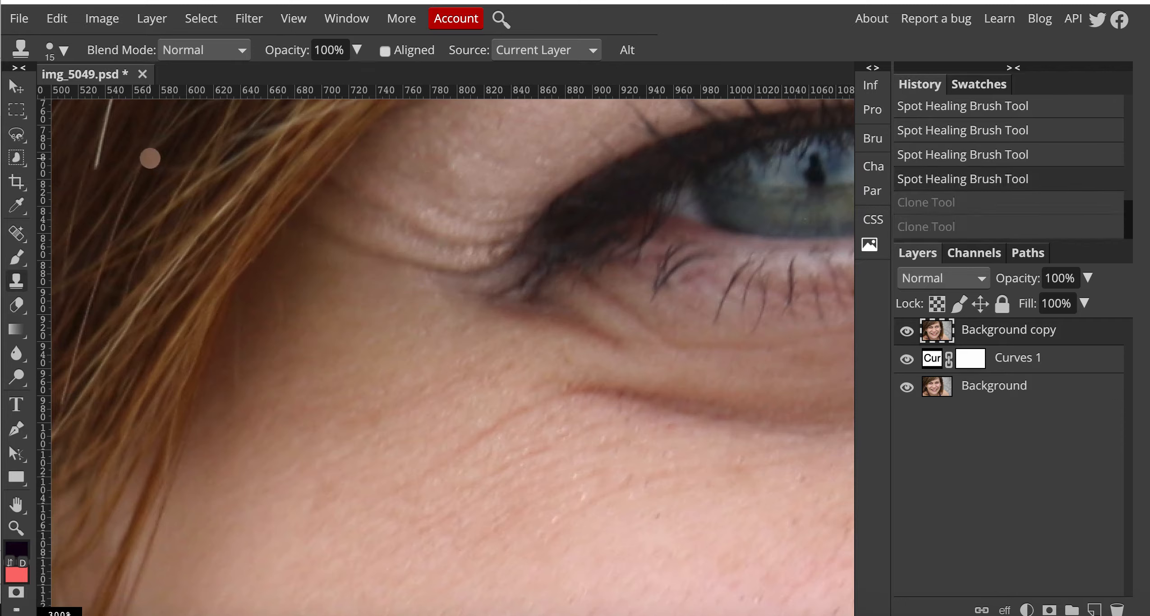
Set the Clone Tool to 90% opacity with the soft 24 px brush at 0% hardness.
{"action": "left_click", "coordinate": [357, 49]}
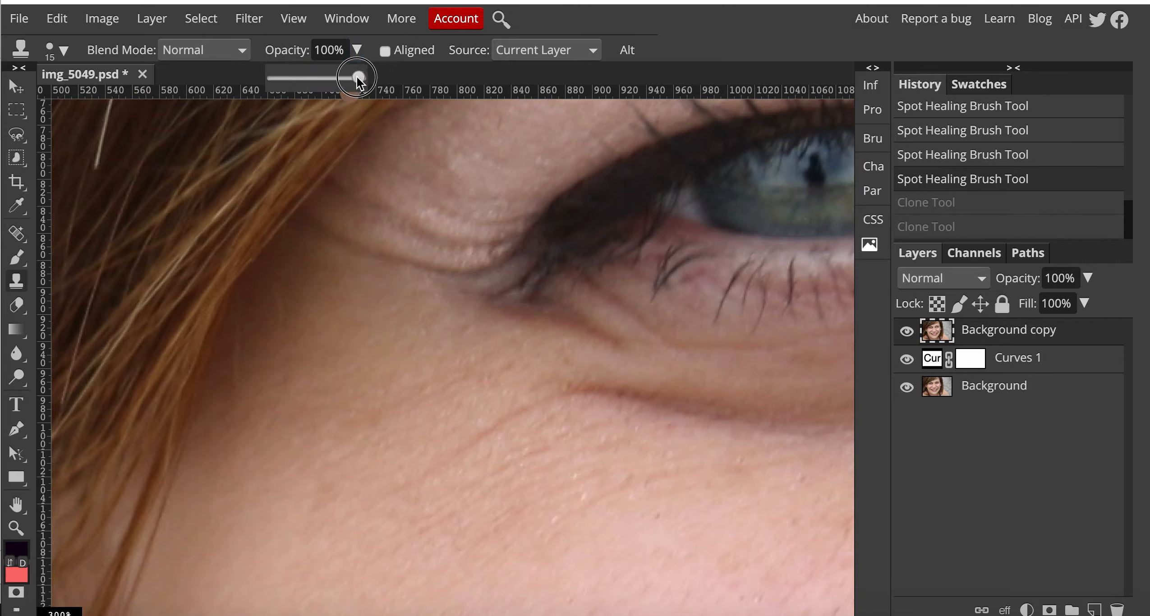
{"action": "left_click_drag", "start_coordinate": [352, 76], "coordinate": [351, 76]}
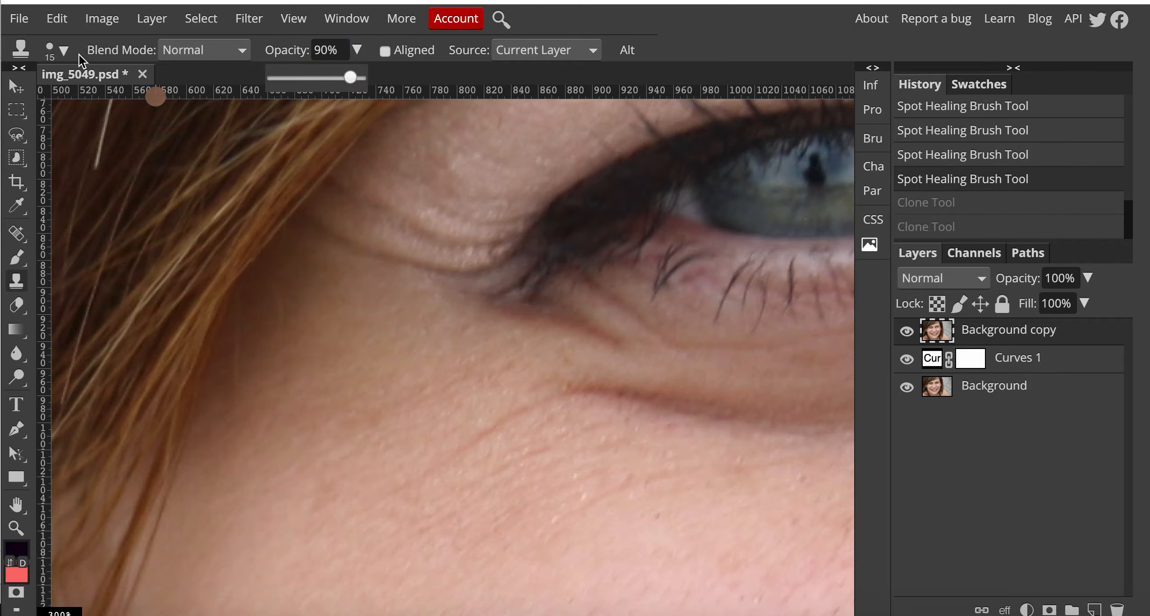
{"action": "left_click", "coordinate": [65, 52]}
{"action": "left_click", "coordinate": [65, 52]}
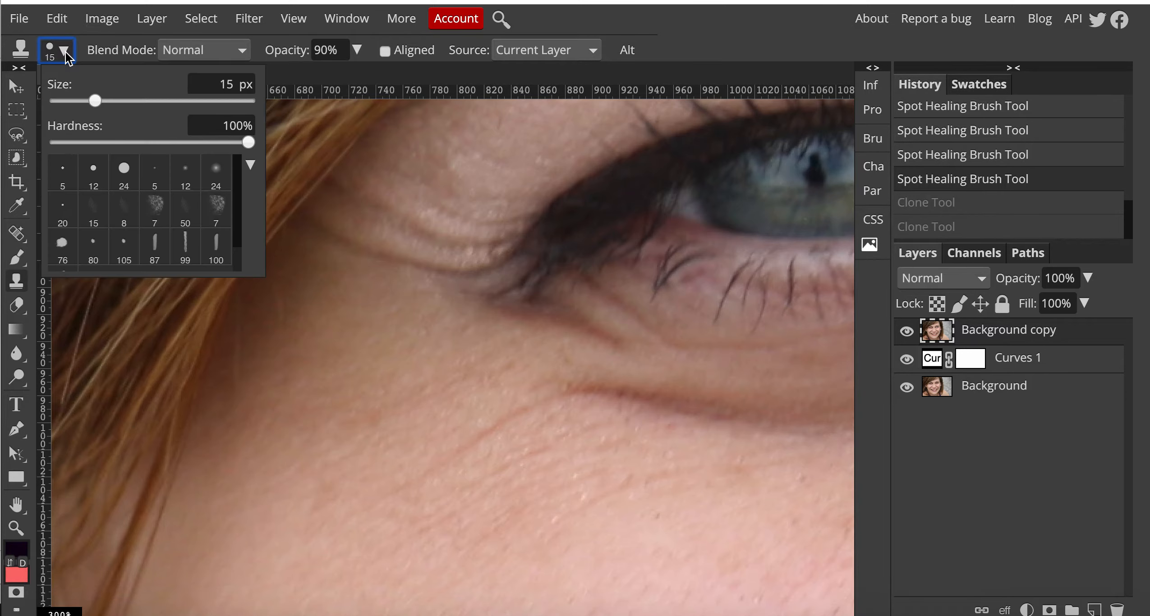
{"action": "left_click", "coordinate": [214, 173]}
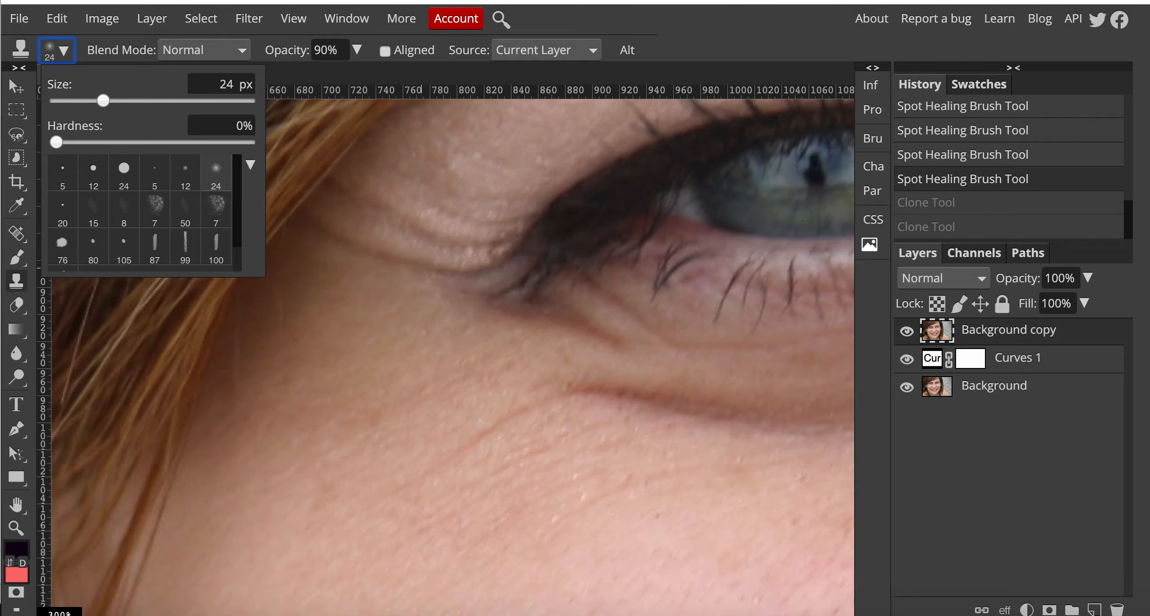
Clone nearby smooth skin over the remaining wrinkles beside the outer corner of the eye on Background copy.
{"action": "left_click", "coordinate": [410, 294]}
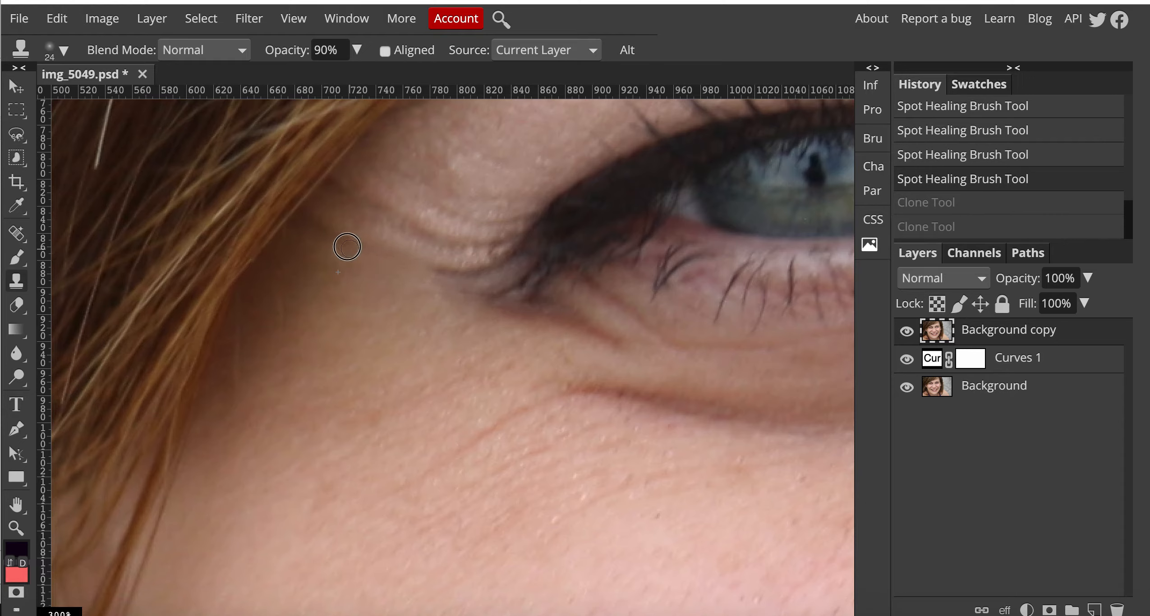
{"action": "left_click", "coordinate": [312, 220]}
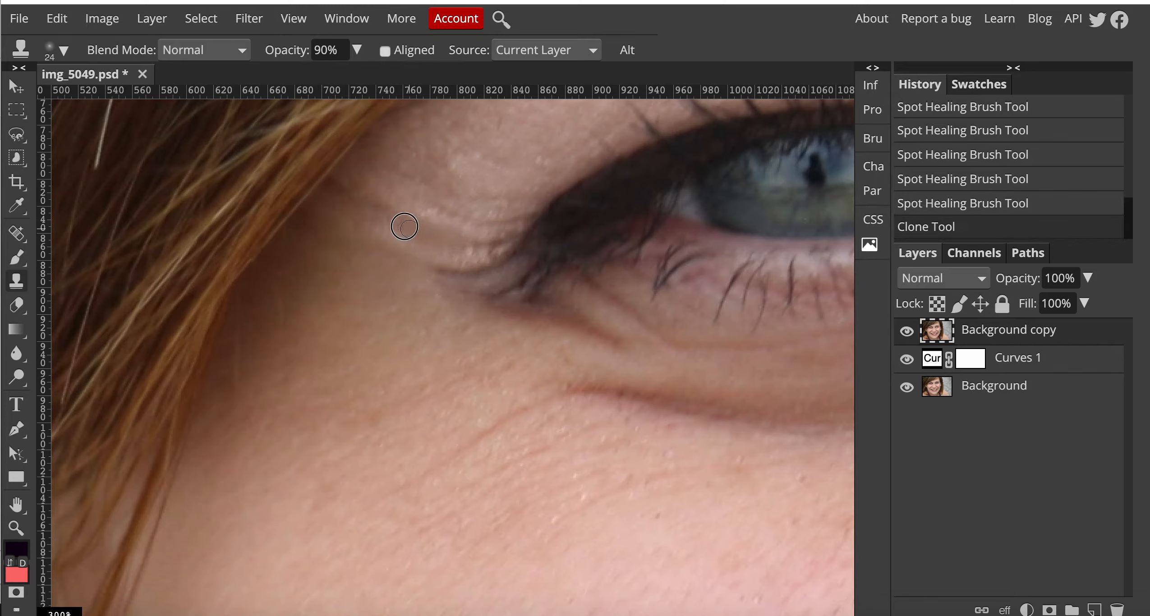
{"action": "mouse_move", "coordinate": [372, 209]}
{"action": "left_mouse_down"}
{"action": "mouse_move", "coordinate": [418, 251]}
{"action": "mouse_move", "coordinate": [340, 213]}
{"action": "left_mouse_up"}
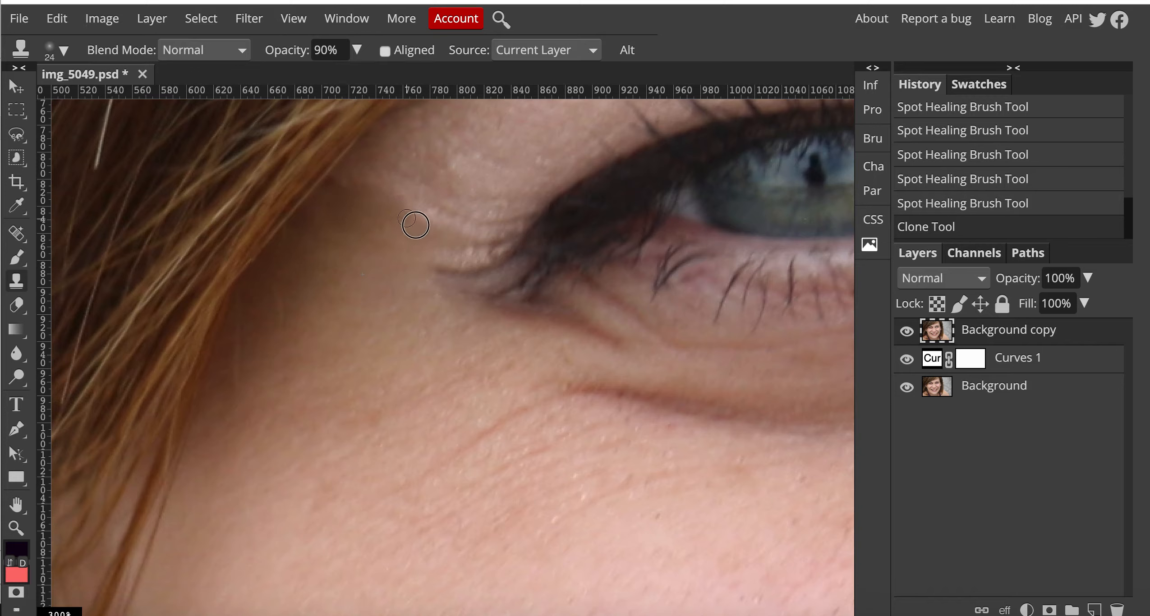
{"action": "mouse_move", "coordinate": [451, 239]}
{"action": "left_mouse_down"}
{"action": "mouse_move", "coordinate": [360, 185]}
{"action": "mouse_move", "coordinate": [431, 200]}
{"action": "mouse_move", "coordinate": [380, 169]}
{"action": "mouse_move", "coordinate": [419, 190]}
{"action": "mouse_move", "coordinate": [386, 182]}
{"action": "mouse_move", "coordinate": [441, 197]}
{"action": "left_mouse_up"}
{"action": "left_click", "coordinate": [463, 152], "text": "alt"}
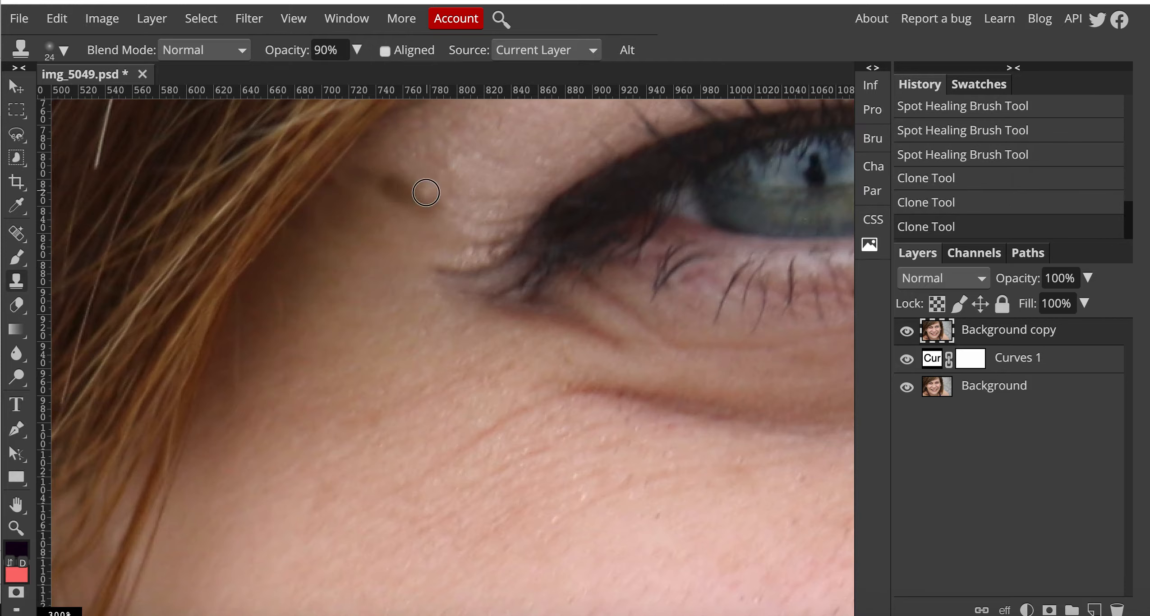
{"action": "mouse_move", "coordinate": [438, 199]}
{"action": "left_mouse_down"}
{"action": "mouse_move", "coordinate": [396, 178]}
{"action": "mouse_move", "coordinate": [411, 180]}
{"action": "mouse_move", "coordinate": [386, 187]}
{"action": "mouse_move", "coordinate": [376, 175]}
{"action": "mouse_move", "coordinate": [406, 204]}
{"action": "left_mouse_up"}
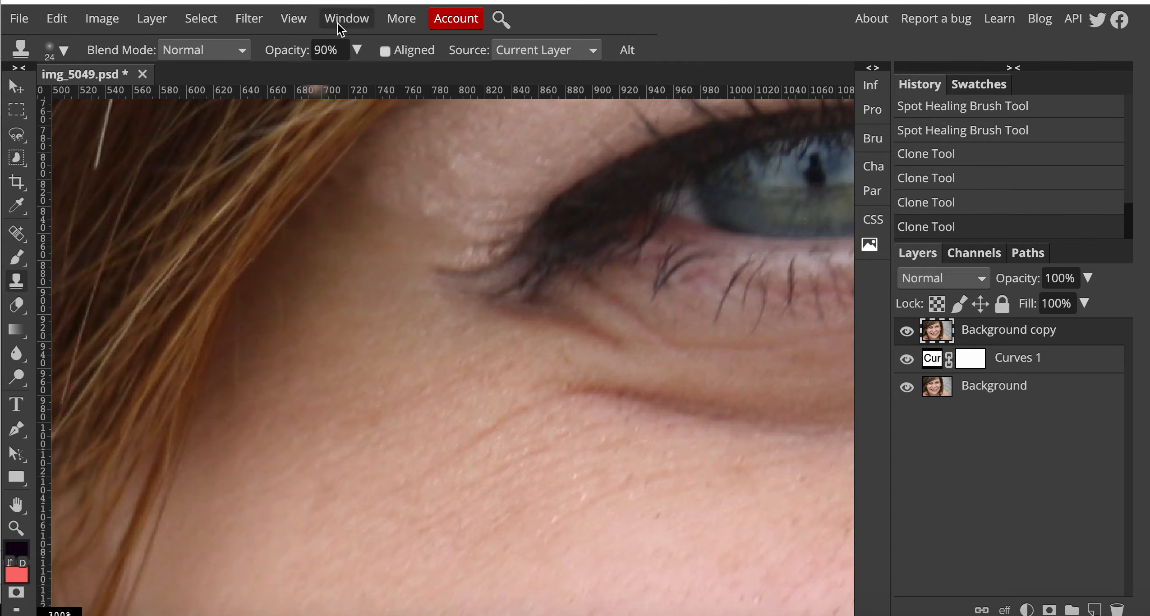
Lower the Clone Tool opacity to 58% and blend the cloned skin patches beside the outer eye corner.
{"action": "left_click", "coordinate": [357, 51]}
{"action": "left_click_drag", "start_coordinate": [343, 73], "coordinate": [354, 80]}
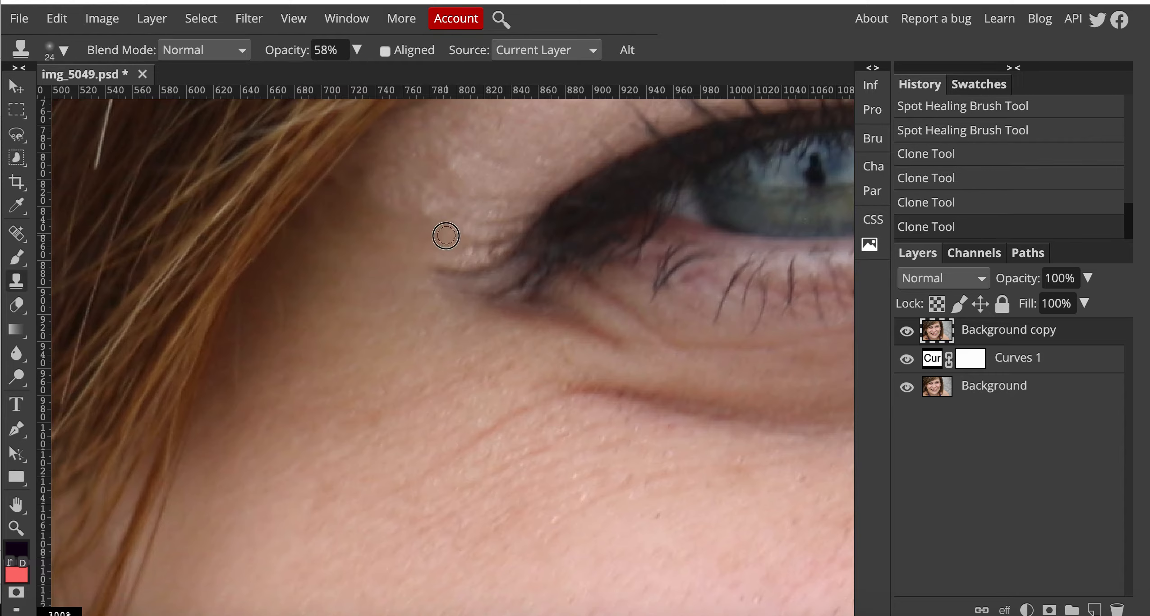
{"action": "mouse_move", "coordinate": [457, 247]}
{"action": "left_mouse_down"}
{"action": "mouse_move", "coordinate": [406, 219]}
{"action": "mouse_move", "coordinate": [416, 230]}
{"action": "left_mouse_up"}
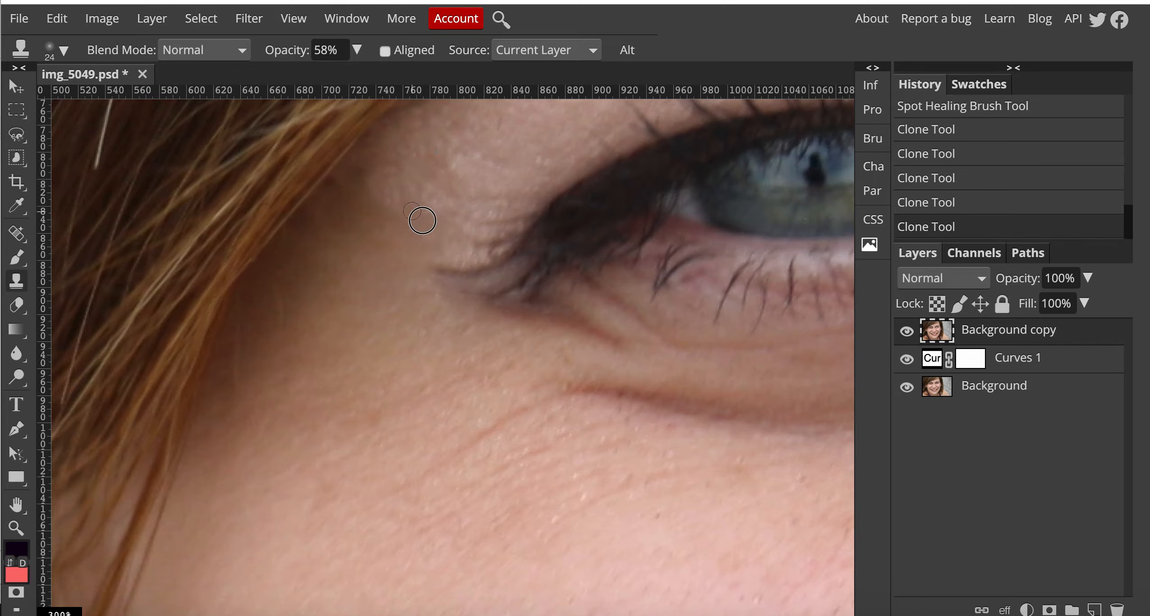
{"action": "mouse_move", "coordinate": [416, 229]}
{"action": "left_mouse_down"}
{"action": "mouse_move", "coordinate": [371, 199]}
{"action": "mouse_move", "coordinate": [416, 233]}
{"action": "mouse_move", "coordinate": [384, 221]}
{"action": "left_mouse_up"}
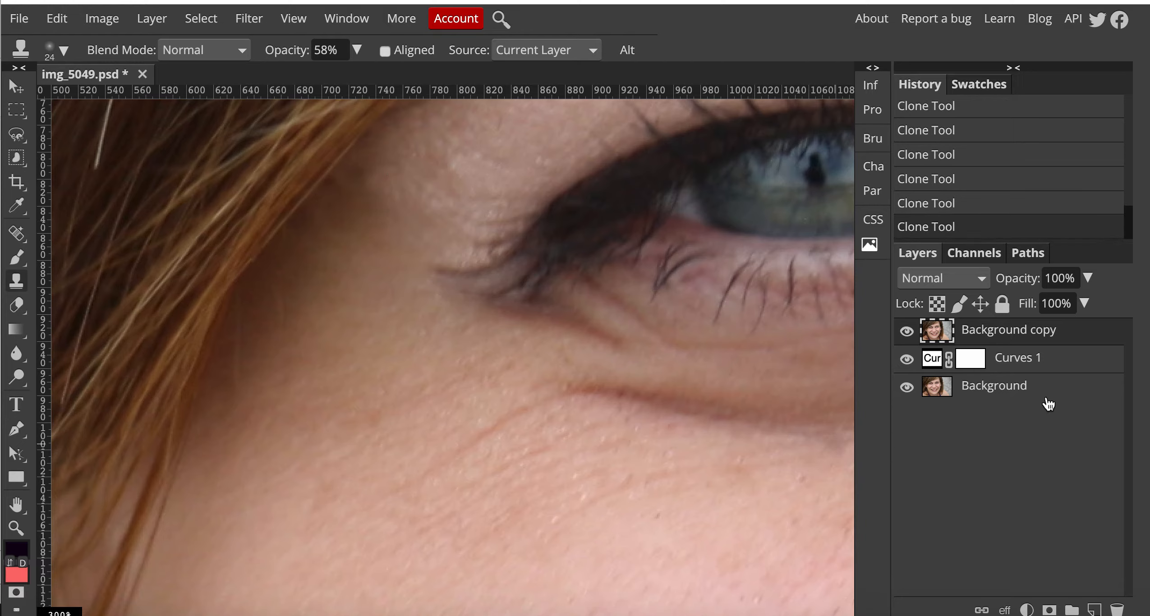
Hide the Curves 1 layer, compare the eye corner with Background copy hidden and shown, and view the face at 50% zoom.
{"action": "left_click", "coordinate": [908, 361]}
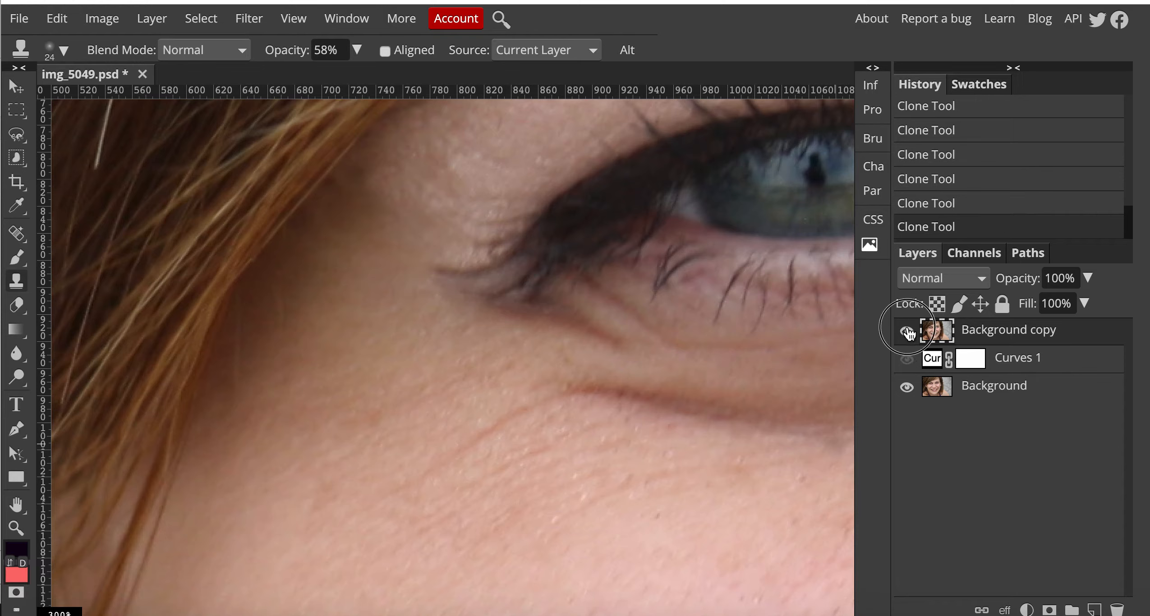
{"action": "left_click", "coordinate": [908, 332]}
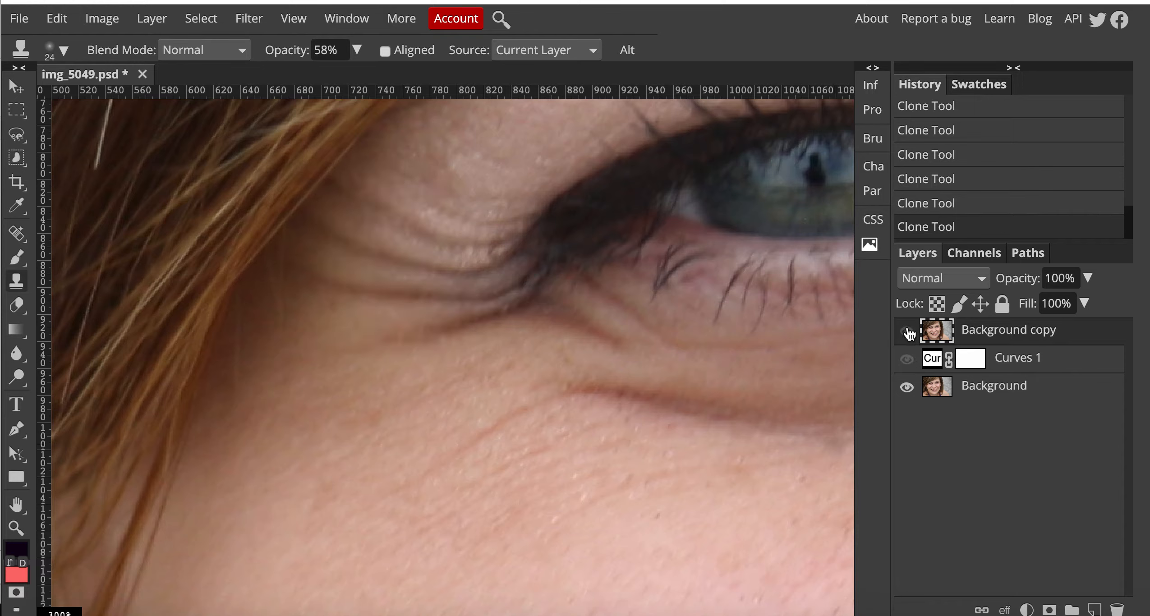
{"action": "left_click", "coordinate": [908, 332]}
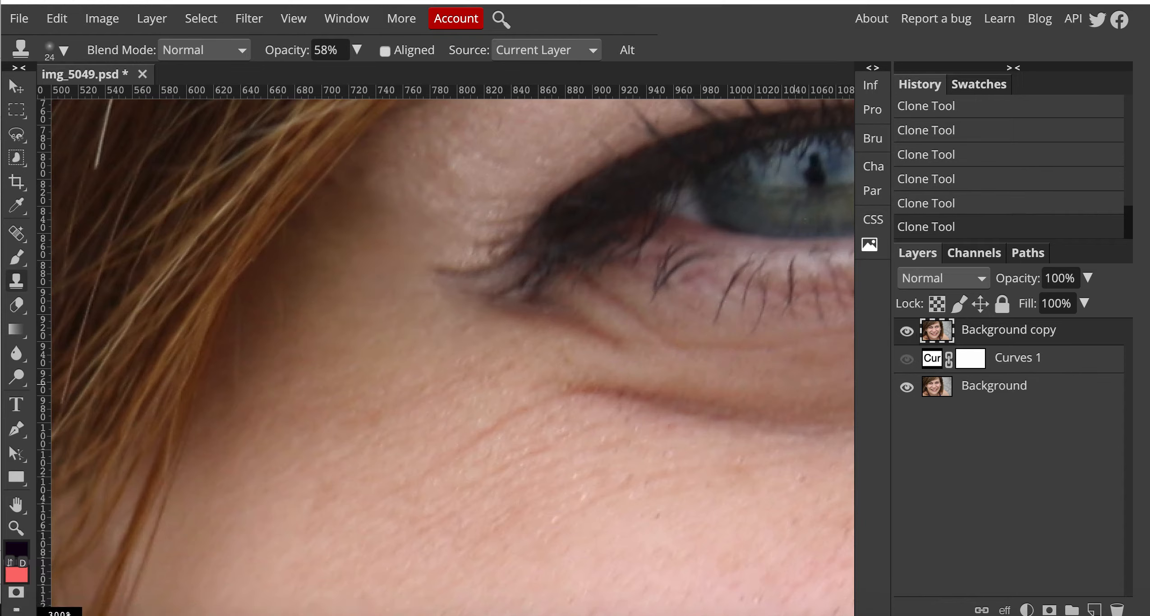
{"action": "left_click", "coordinate": [16, 528]}
{"action": "left_click", "coordinate": [288, 458], "text": "alt"}
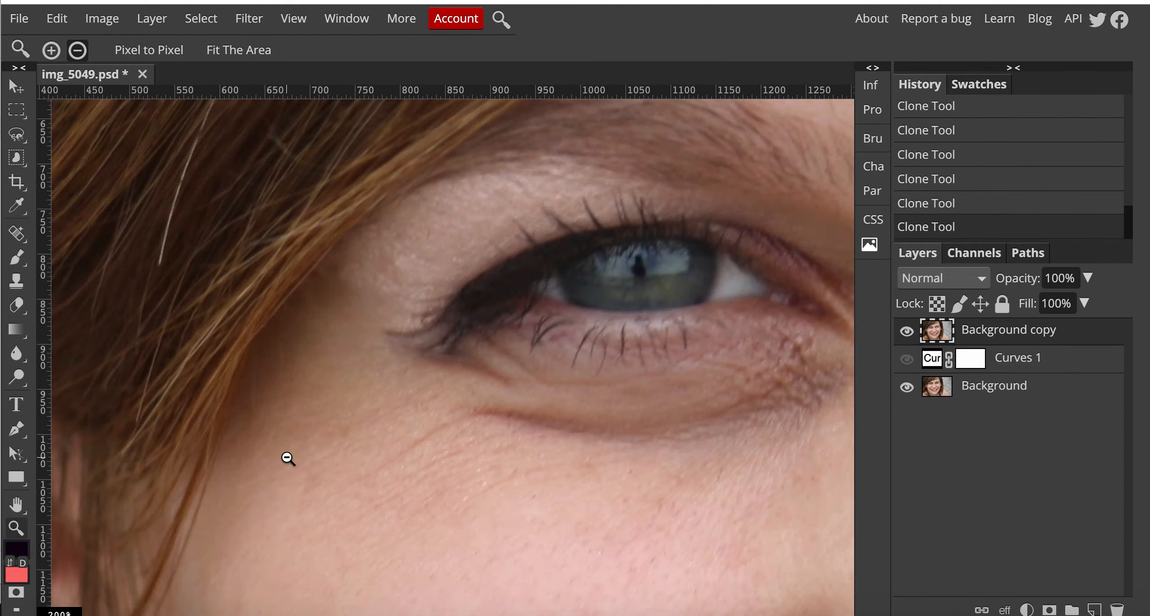
{"action": "left_click", "coordinate": [288, 458], "text": "alt"}
{"action": "left_click", "coordinate": [403, 419], "text": "alt"}
{"action": "left_click", "coordinate": [404, 419], "text": "alt"}
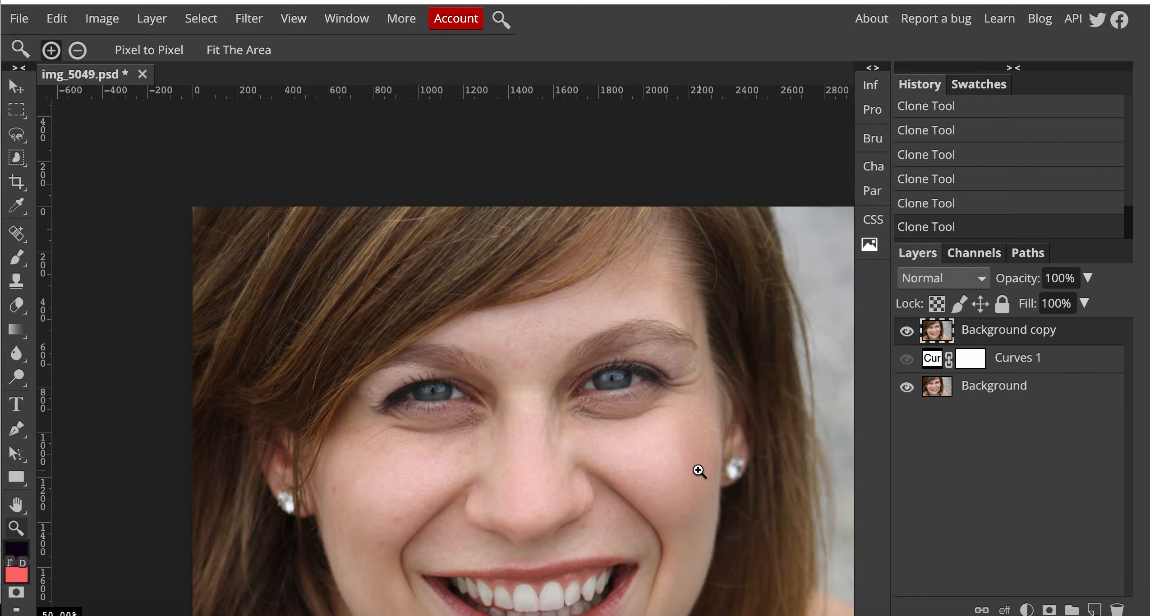
Examine the lashes and outer corners of both eyes at 200% zoom.
{"action": "left_click", "coordinate": [656, 400]}
{"action": "left_click", "coordinate": [656, 400]}
{"action": "left_click", "coordinate": [656, 400]}
{"action": "key", "text": "space"}
{"action": "left_click_drag", "start_coordinate": [497, 471], "coordinate": [481, 398]}
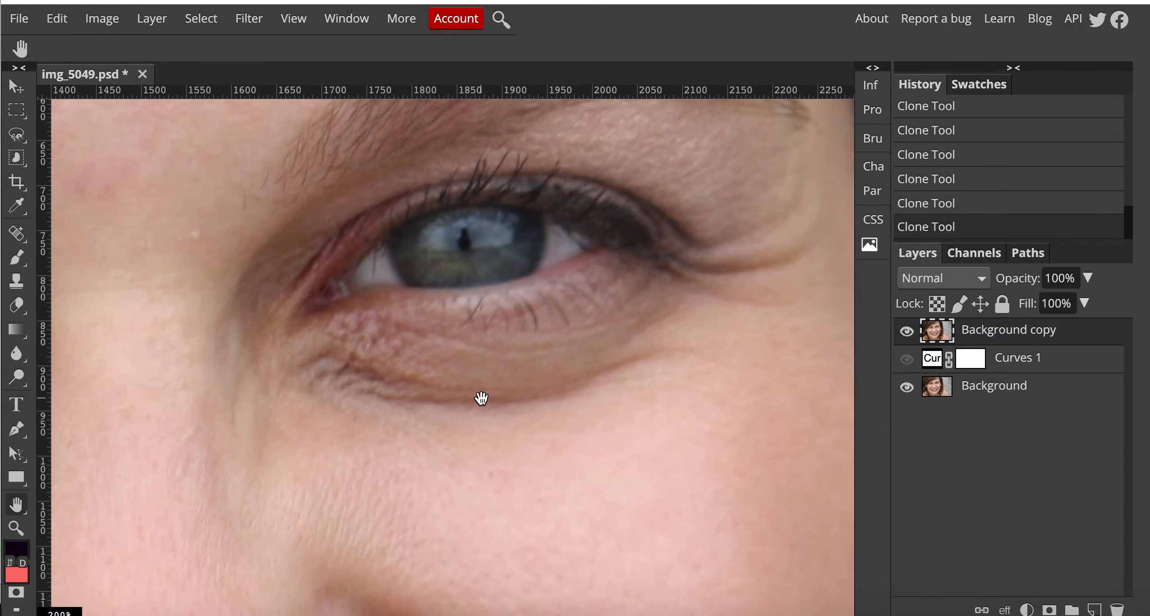
{"action": "left_click_drag", "start_coordinate": [729, 337], "coordinate": [560, 328]}
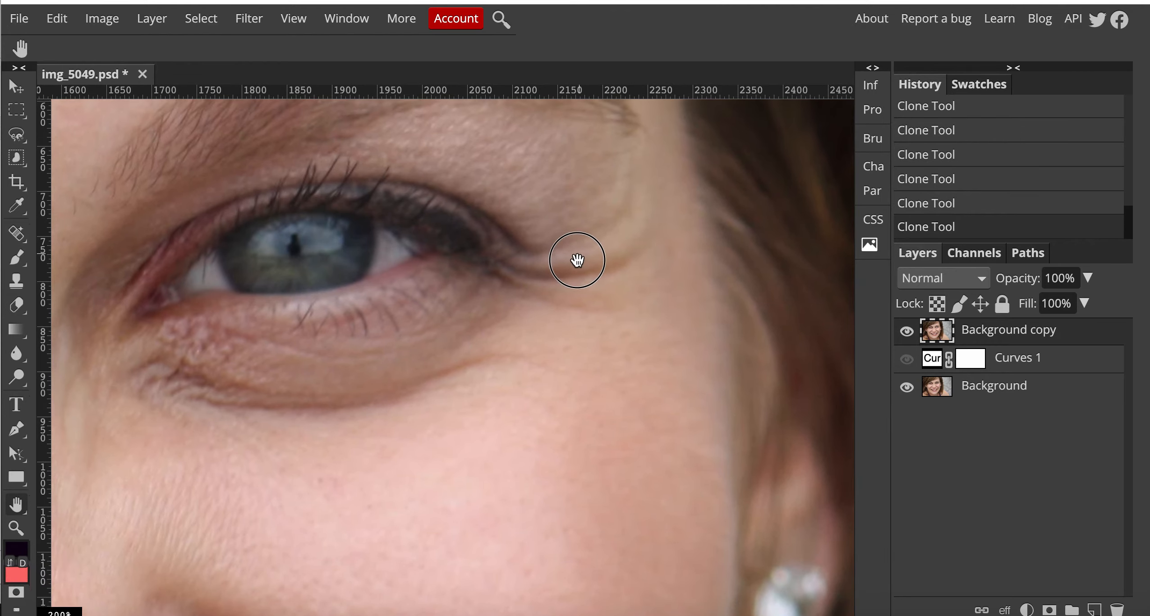
{"action": "left_click_drag", "start_coordinate": [580, 259], "coordinate": [657, 298]}
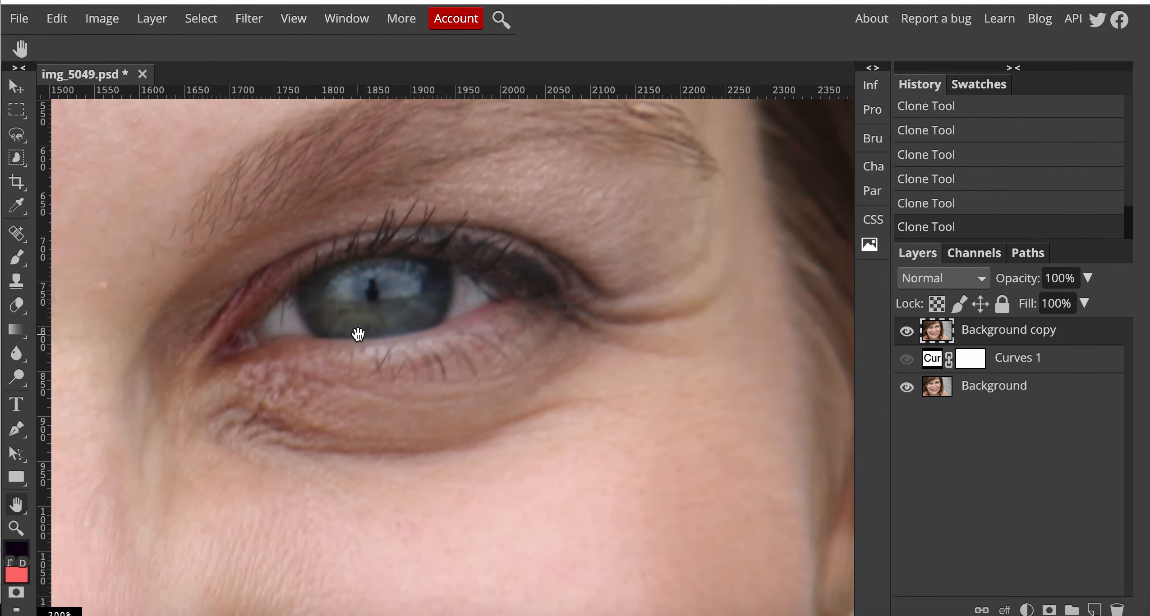
{"action": "left_click_drag", "start_coordinate": [495, 332], "coordinate": [641, 334]}
{"action": "left_click_drag", "start_coordinate": [497, 281], "coordinate": [293, 278]}
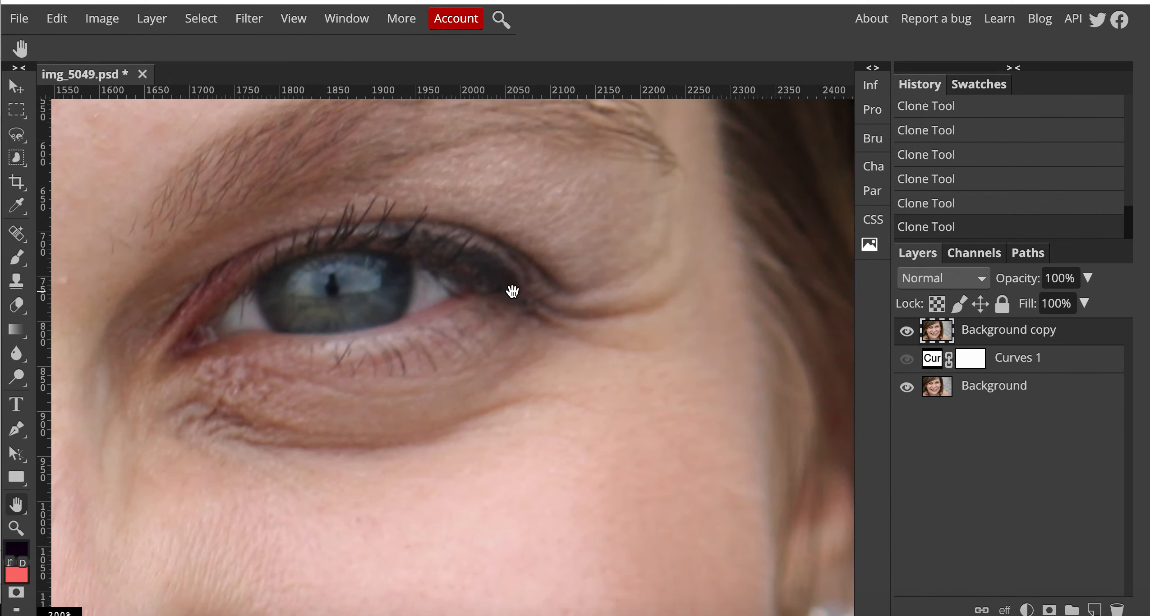
{"action": "left_click_drag", "start_coordinate": [176, 322], "coordinate": [672, 318]}
{"action": "left_click_drag", "start_coordinate": [366, 324], "coordinate": [391, 320]}
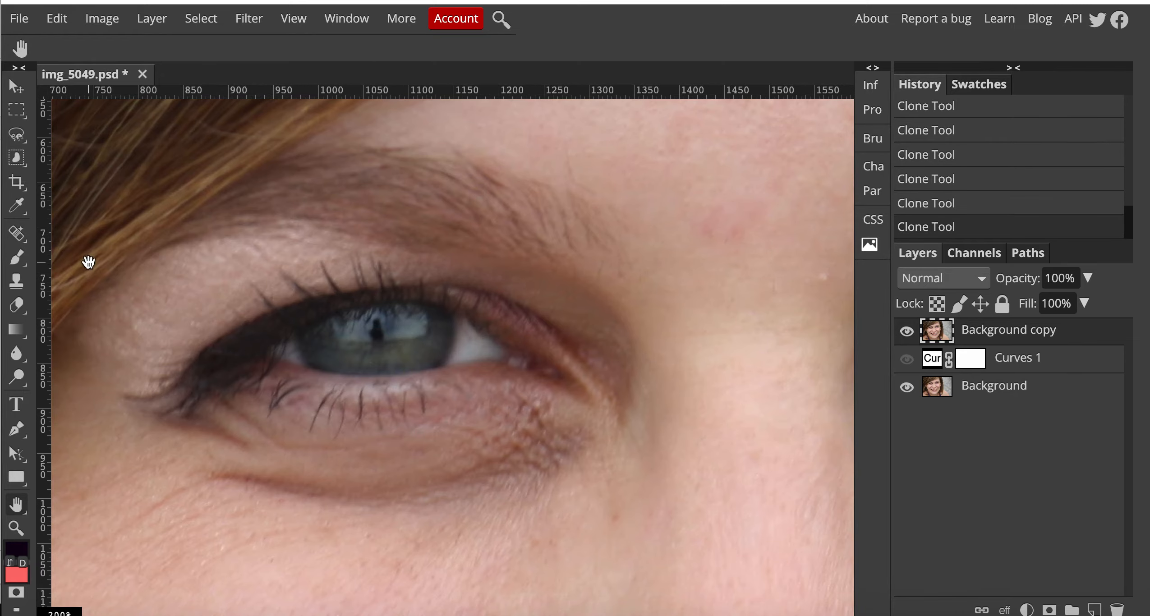
{"action": "left_click_drag", "start_coordinate": [257, 323], "coordinate": [278, 326]}
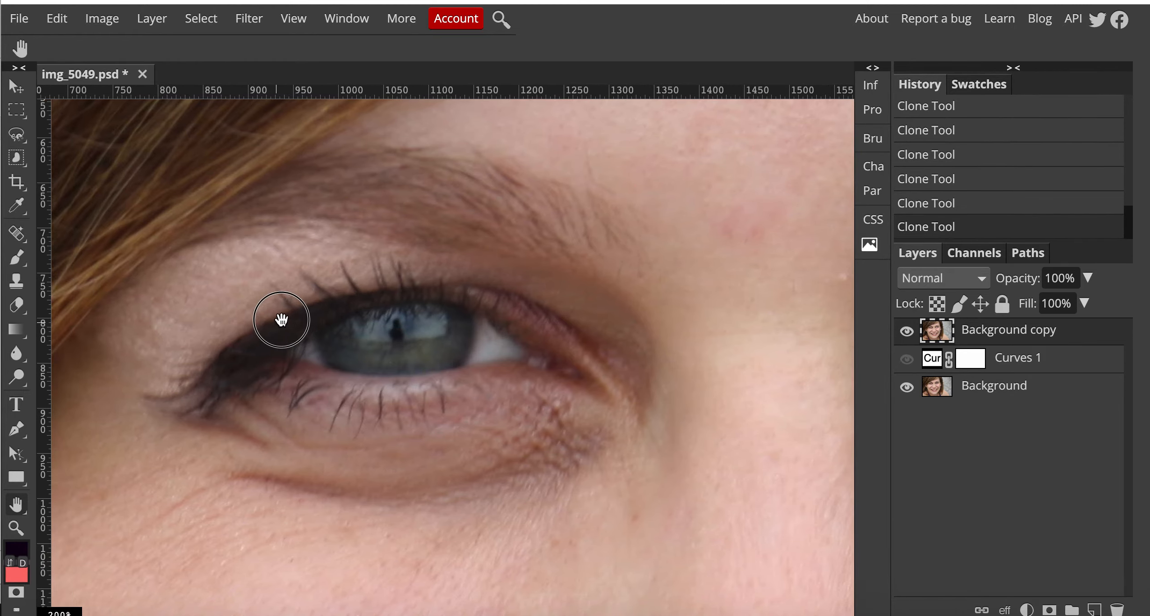
Use the Patch Tool in Source mode to fill two small areas along the outer upper lash line with nearby lash texture, and deselect.
{"action": "right_click", "coordinate": [23, 239]}
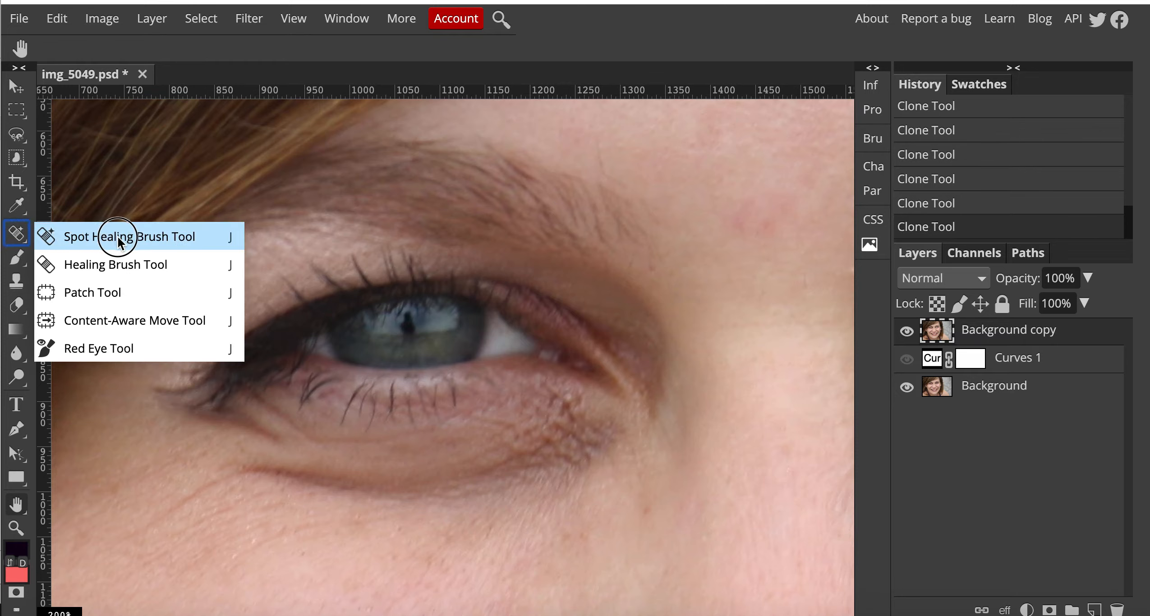
{"action": "left_click", "coordinate": [110, 293]}
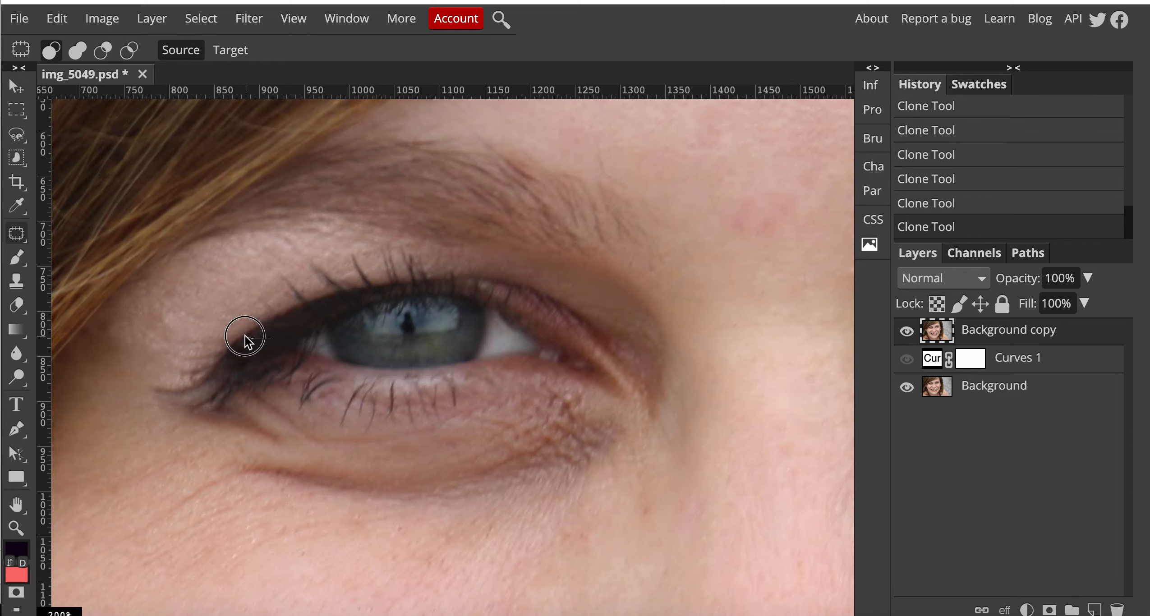
{"action": "mouse_move", "coordinate": [228, 324]}
{"action": "left_mouse_down"}
{"action": "mouse_move", "coordinate": [223, 312]}
{"action": "mouse_move", "coordinate": [264, 338]}
{"action": "left_mouse_up"}
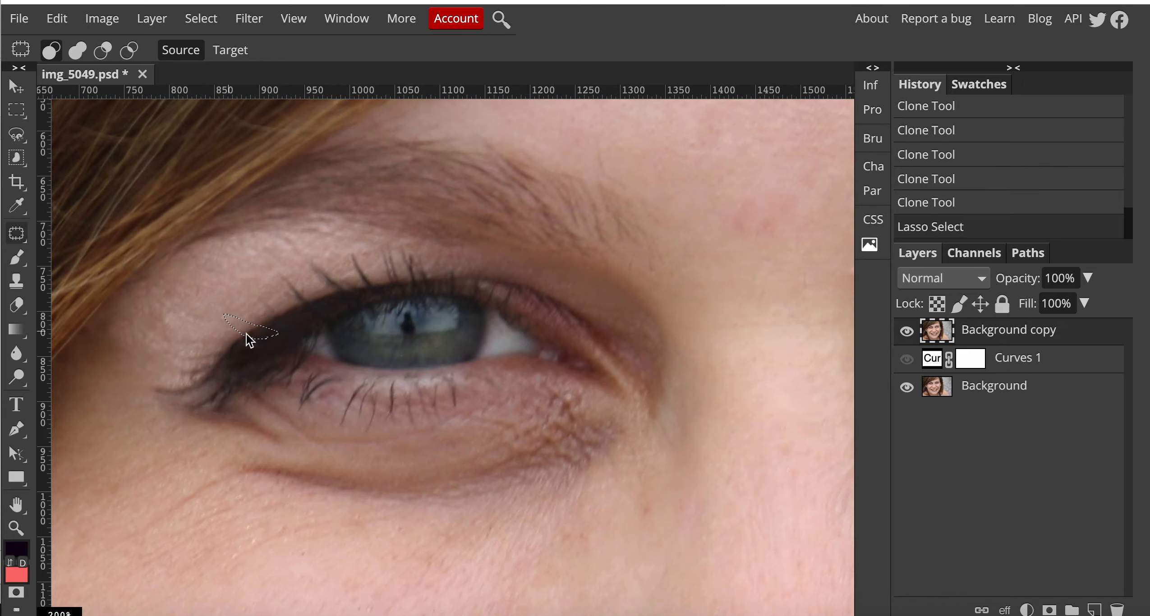
{"action": "left_click", "coordinate": [269, 311]}
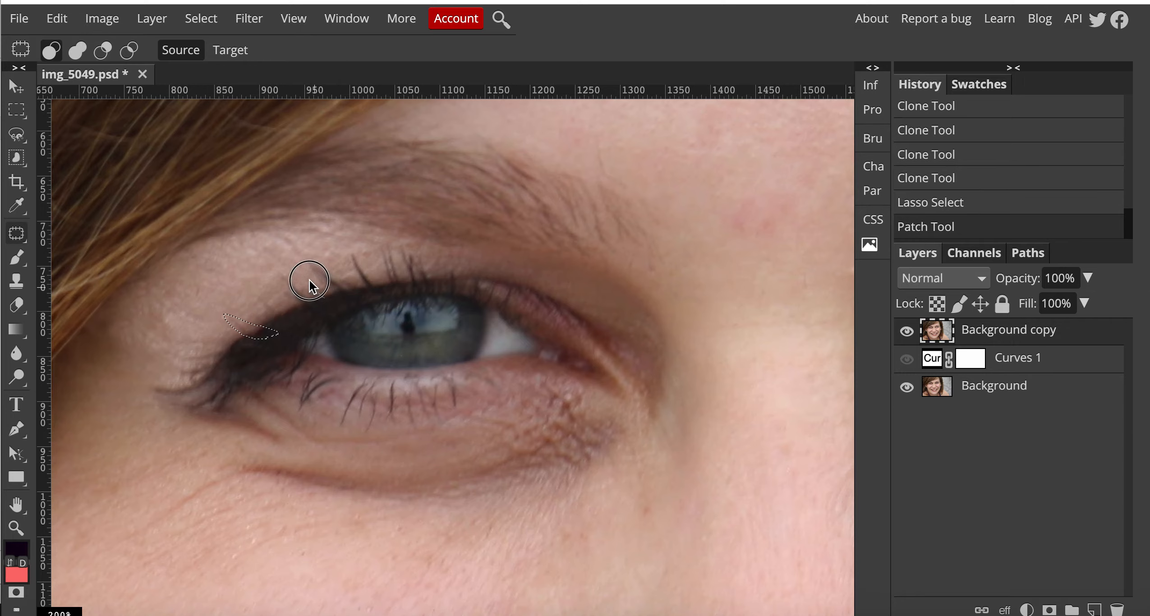
{"action": "left_click_drag", "start_coordinate": [321, 304], "coordinate": [326, 306]}
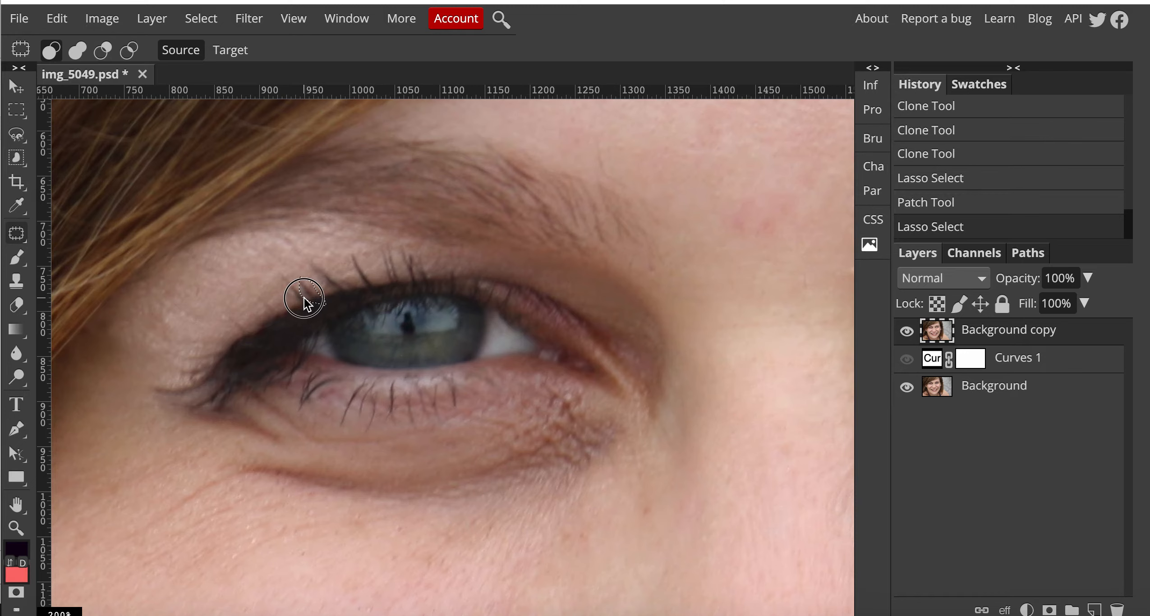
{"action": "left_click", "coordinate": [307, 307]}
{"action": "key", "text": "ctrl+d"}
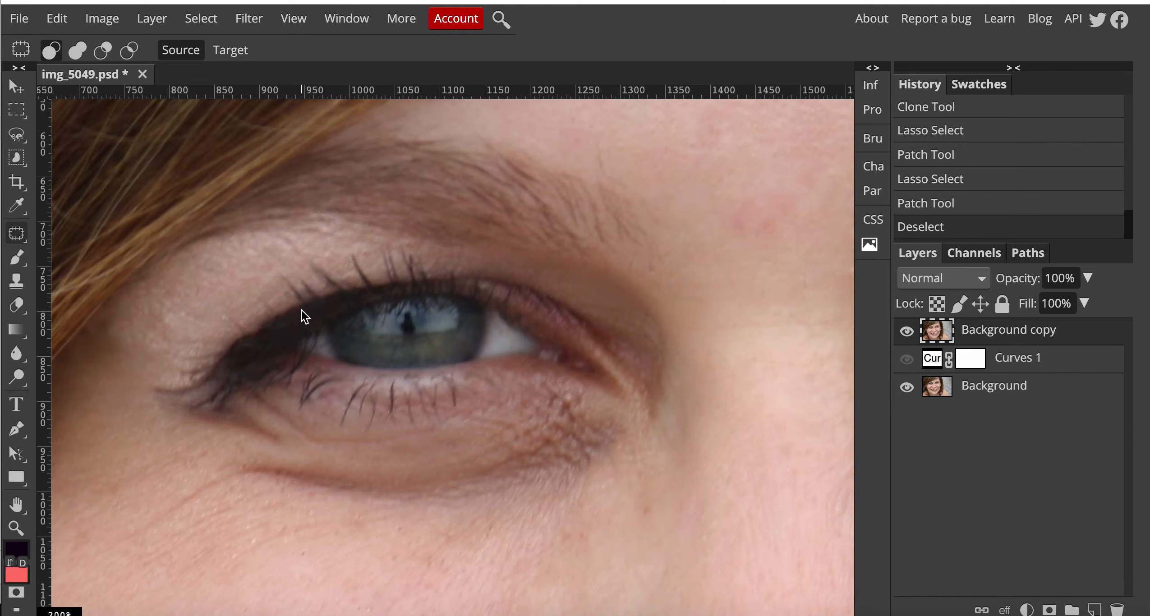
Patch three more small areas above the outer upper lashes with neighbouring lash texture on Background copy, and clear the selection.
{"action": "left_click_drag", "start_coordinate": [282, 291], "coordinate": [299, 316]}
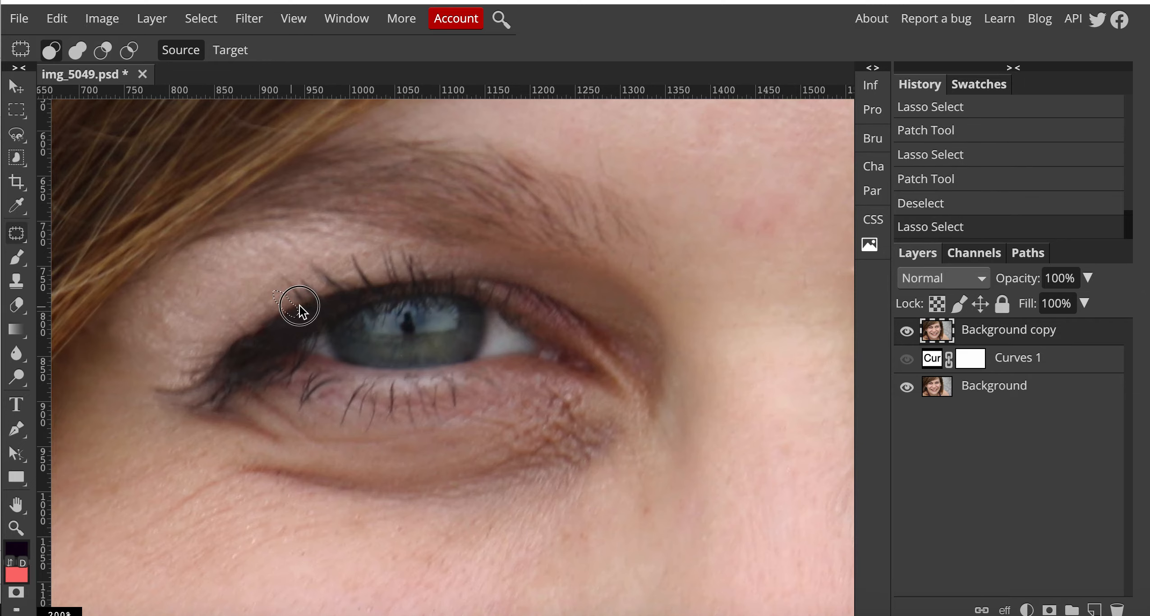
{"action": "left_click_drag", "start_coordinate": [304, 302], "coordinate": [290, 308]}
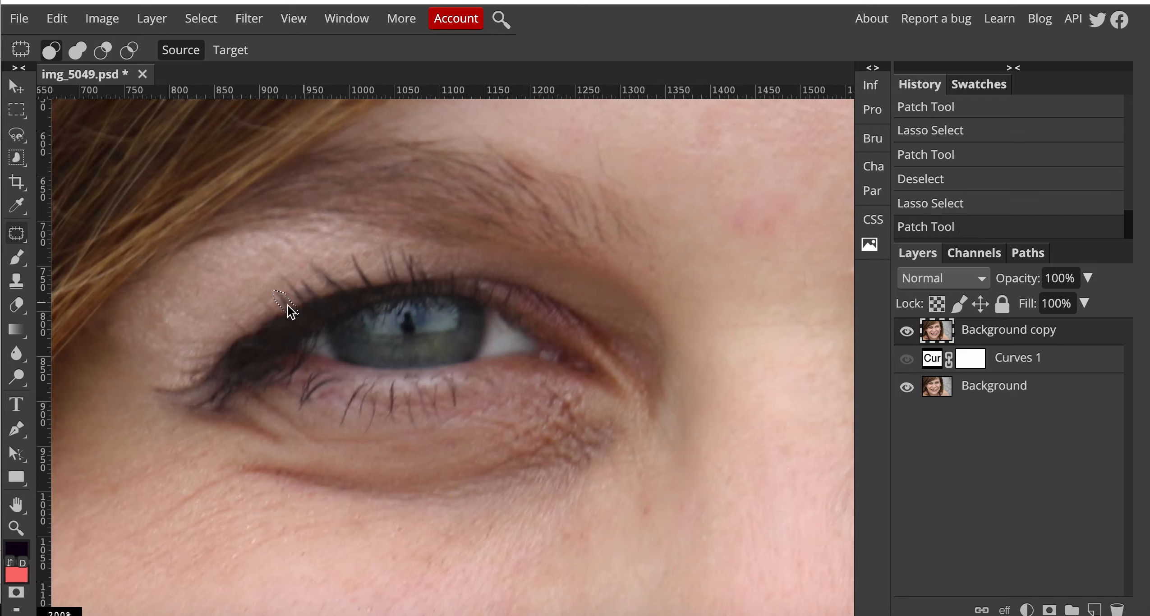
{"action": "left_click_drag", "start_coordinate": [271, 336], "coordinate": [277, 334]}
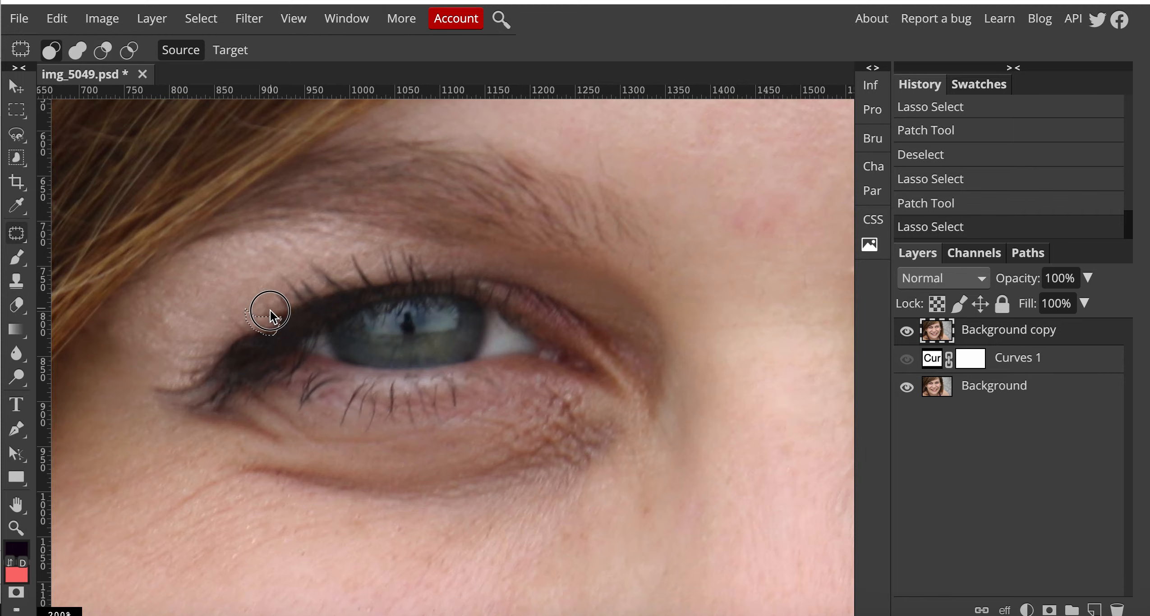
{"action": "left_click", "coordinate": [277, 312]}
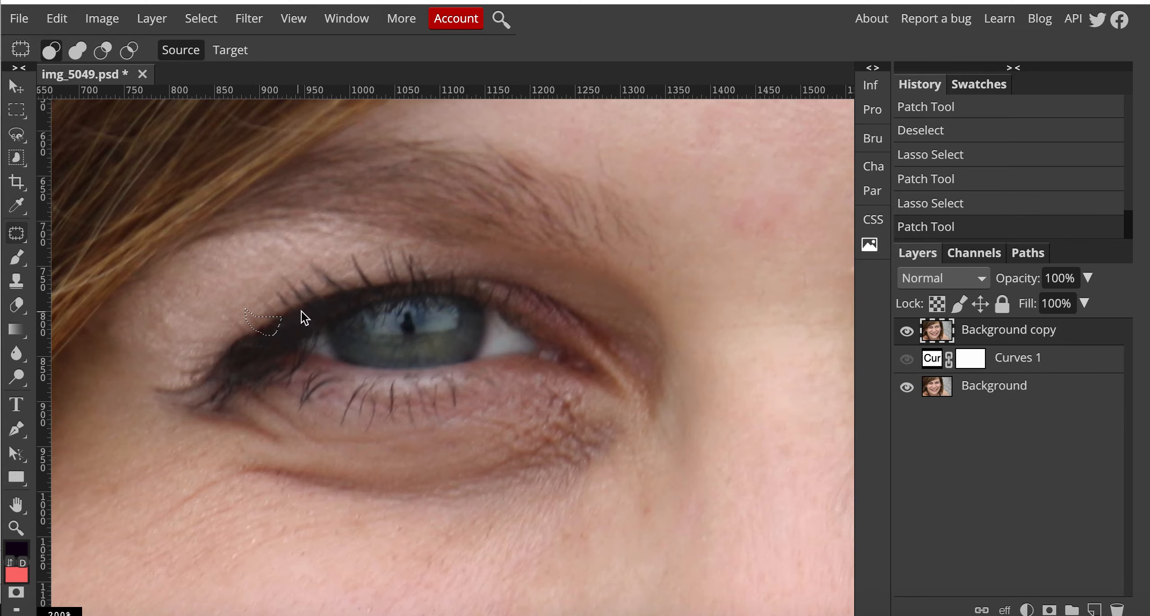
{"action": "mouse_move", "coordinate": [280, 283]}
{"action": "left_mouse_down"}
{"action": "mouse_move", "coordinate": [309, 309]}
{"action": "mouse_move", "coordinate": [296, 293]}
{"action": "mouse_move", "coordinate": [274, 320]}
{"action": "left_mouse_up"}
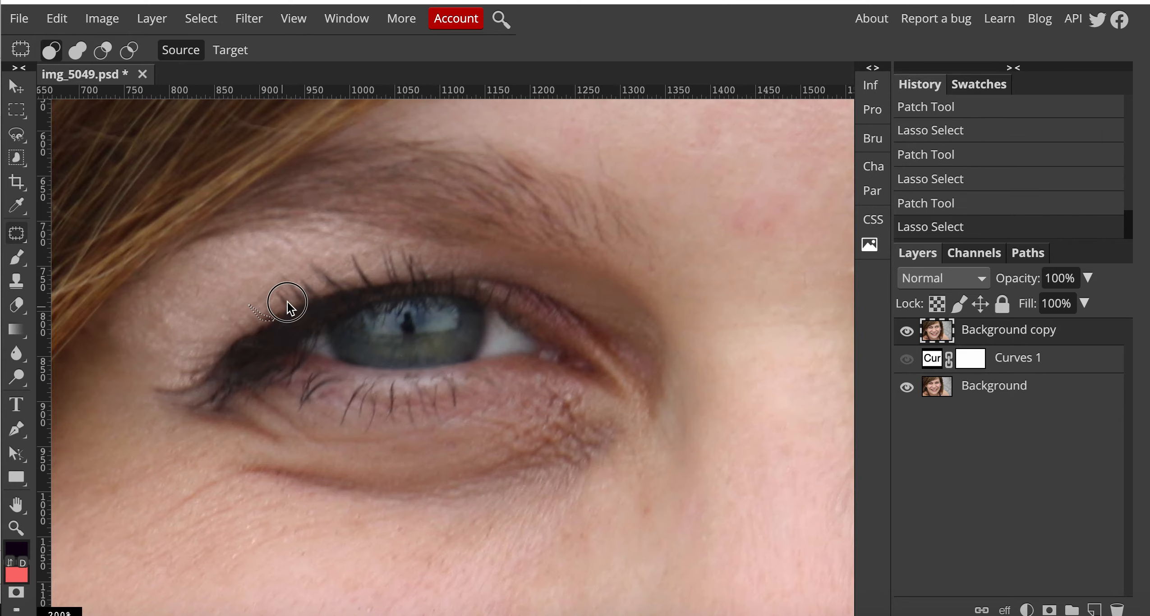
{"action": "left_click_drag", "start_coordinate": [294, 295], "coordinate": [297, 293]}
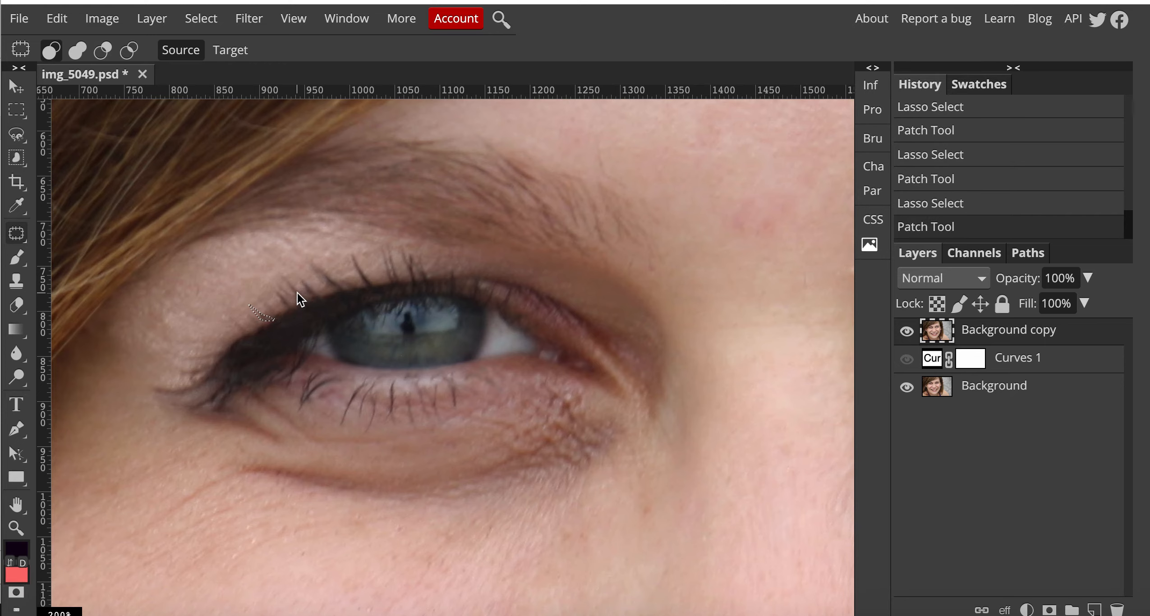
{"action": "left_click", "coordinate": [229, 371]}
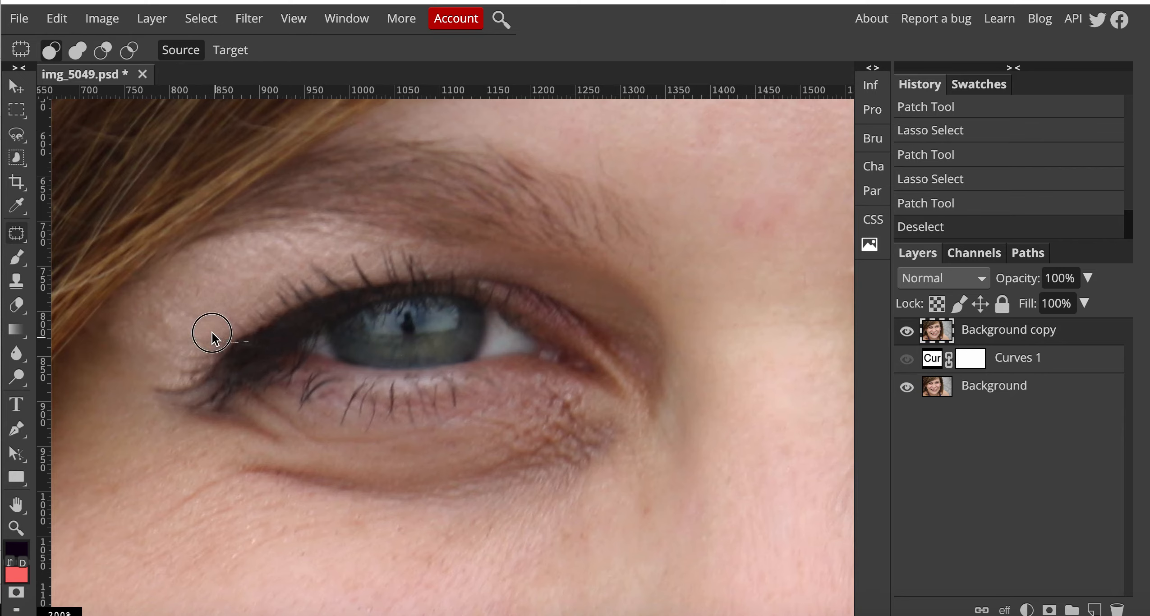
Patch the skin just above the outermost eye corner to extend the lash line, and deselect.
{"action": "mouse_move", "coordinate": [247, 340]}
{"action": "left_mouse_down"}
{"action": "mouse_move", "coordinate": [227, 342]}
{"action": "mouse_move", "coordinate": [240, 328]}
{"action": "left_mouse_up"}
{"action": "left_click", "coordinate": [225, 378]}
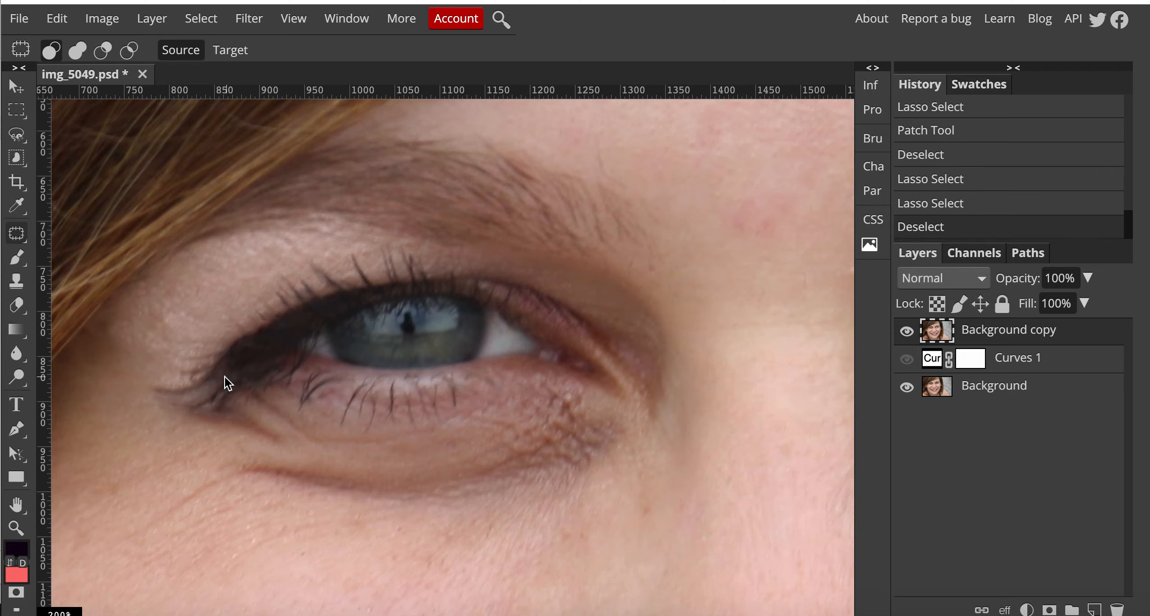
{"action": "mouse_move", "coordinate": [225, 355]}
{"action": "left_mouse_down"}
{"action": "mouse_move", "coordinate": [180, 357]}
{"action": "mouse_move", "coordinate": [226, 352]}
{"action": "left_mouse_up"}
{"action": "left_click", "coordinate": [202, 357]}
{"action": "mouse_move", "coordinate": [232, 339]}
{"action": "left_mouse_down"}
{"action": "mouse_move", "coordinate": [195, 331]}
{"action": "mouse_move", "coordinate": [206, 350]}
{"action": "mouse_move", "coordinate": [231, 355]}
{"action": "left_mouse_up"}
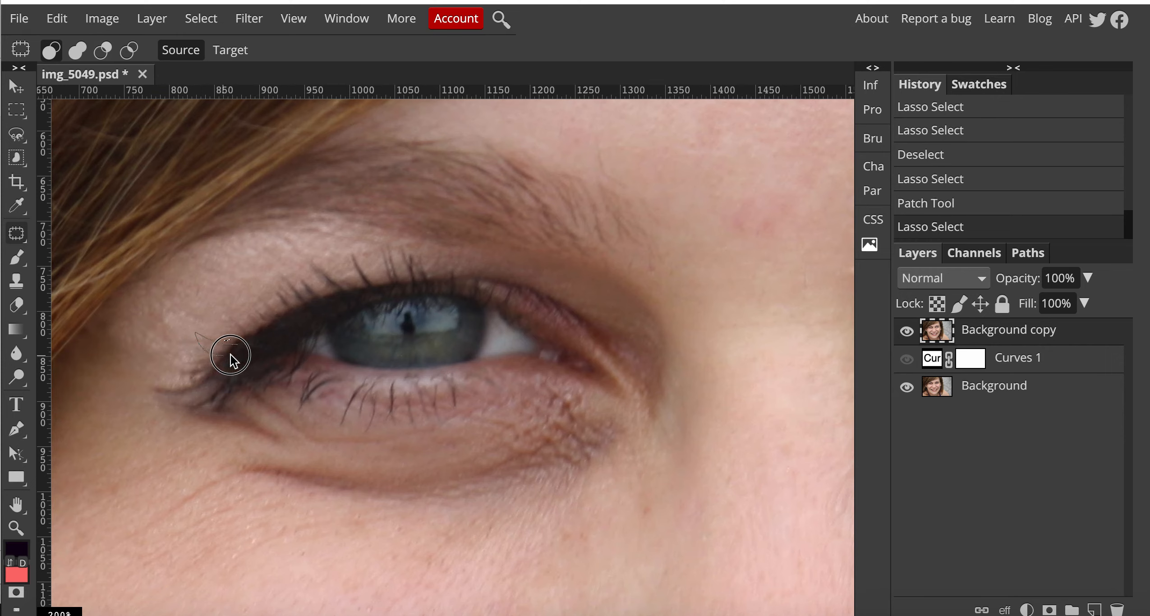
{"action": "left_click", "coordinate": [206, 365]}
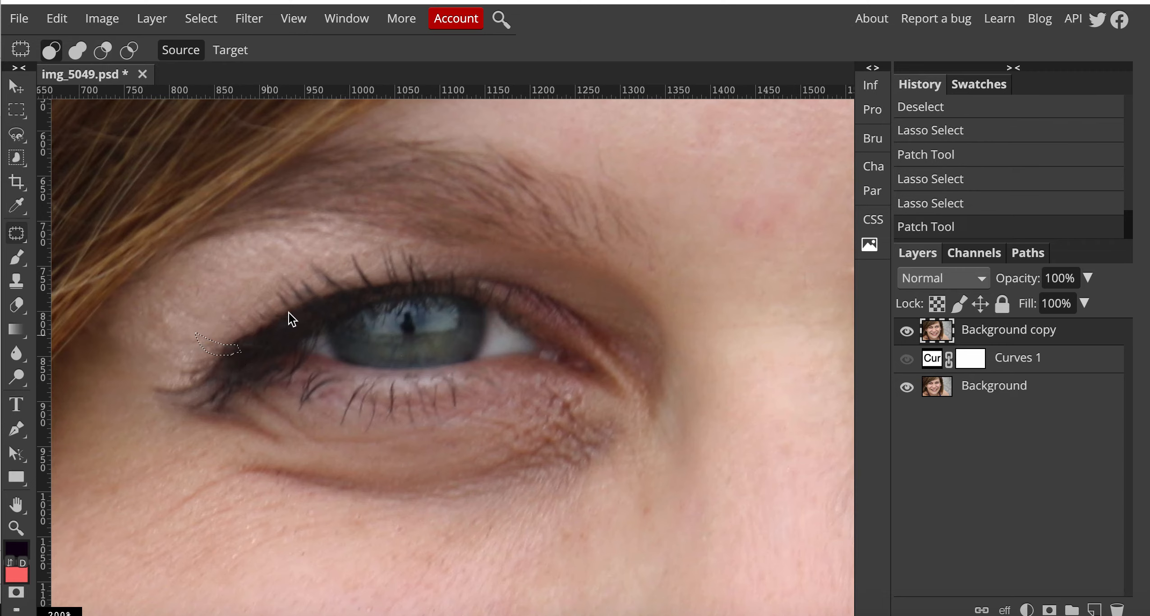
{"action": "key", "text": "ctrl+d"}
Compare the patched eye with Background copy hidden and shown, and make the Curves 1 layer visible again.
{"action": "left_click", "coordinate": [908, 333]}
{"action": "left_click", "coordinate": [908, 333]}
{"action": "left_click", "coordinate": [908, 333]}
{"action": "left_click", "coordinate": [908, 333]}
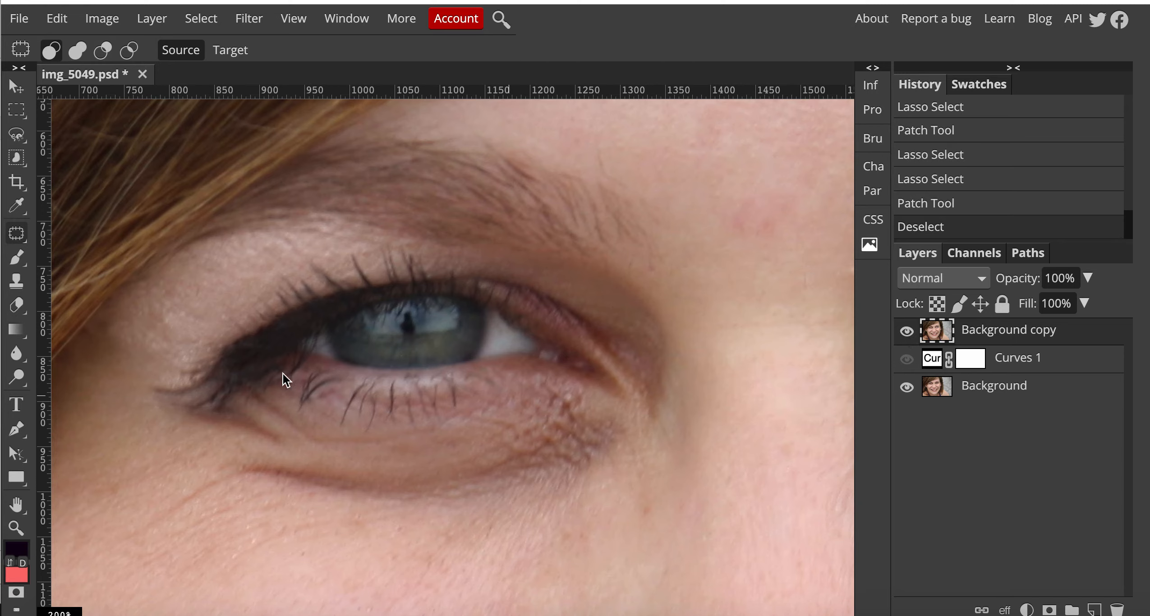
{"action": "left_click", "coordinate": [907, 360]}
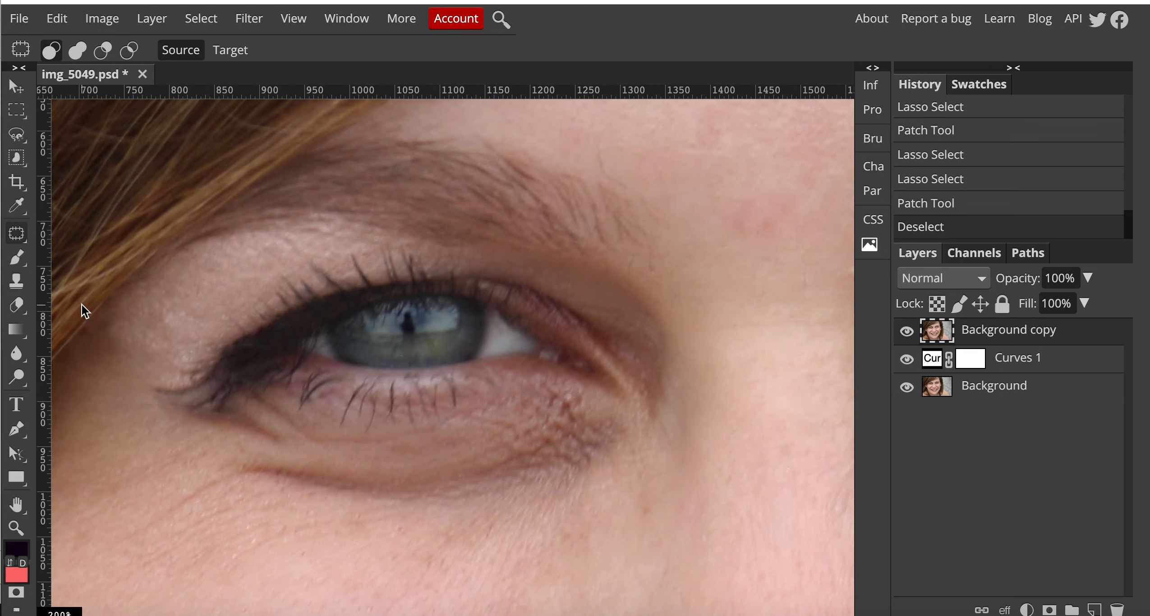
Select the Brush Tool and try a dark 15 px stroke on the lower lip of Background copy, undoing it.
{"action": "left_click", "coordinate": [20, 505]}
{"action": "left_click_drag", "start_coordinate": [452, 395], "coordinate": [440, 123]}
{"action": "left_click_drag", "start_coordinate": [547, 539], "coordinate": [550, 224]}
{"action": "left_click_drag", "start_coordinate": [539, 460], "coordinate": [389, 293]}
{"action": "mouse_move", "coordinate": [694, 429]}
{"action": "left_mouse_down"}
{"action": "mouse_move", "coordinate": [534, 378]}
{"action": "mouse_move", "coordinate": [509, 385]}
{"action": "left_mouse_up"}
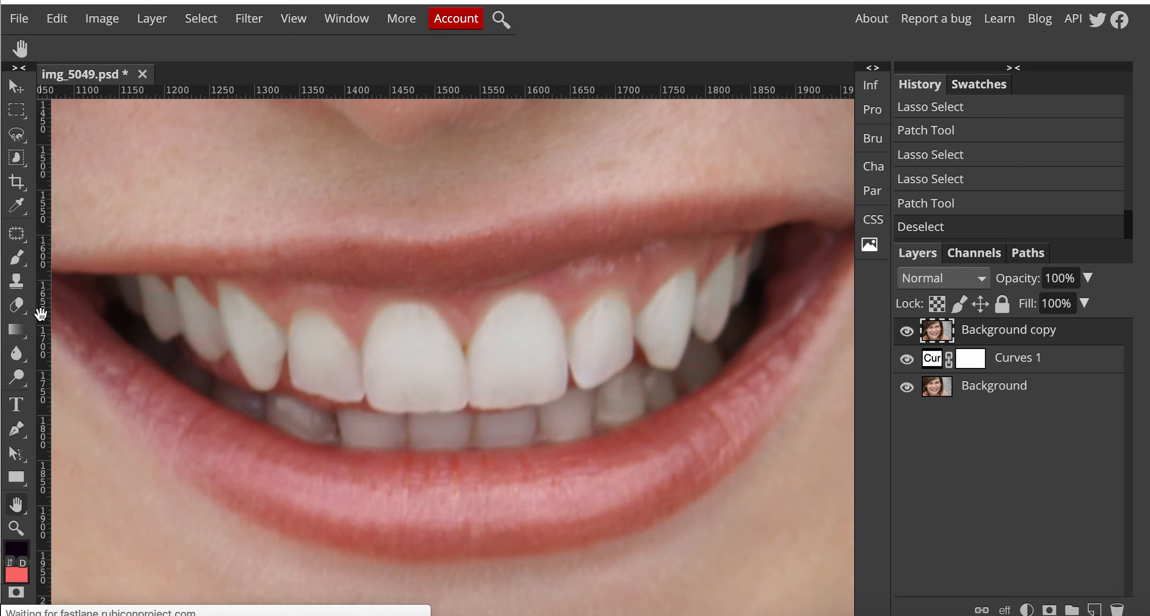
{"action": "left_click", "coordinate": [20, 263]}
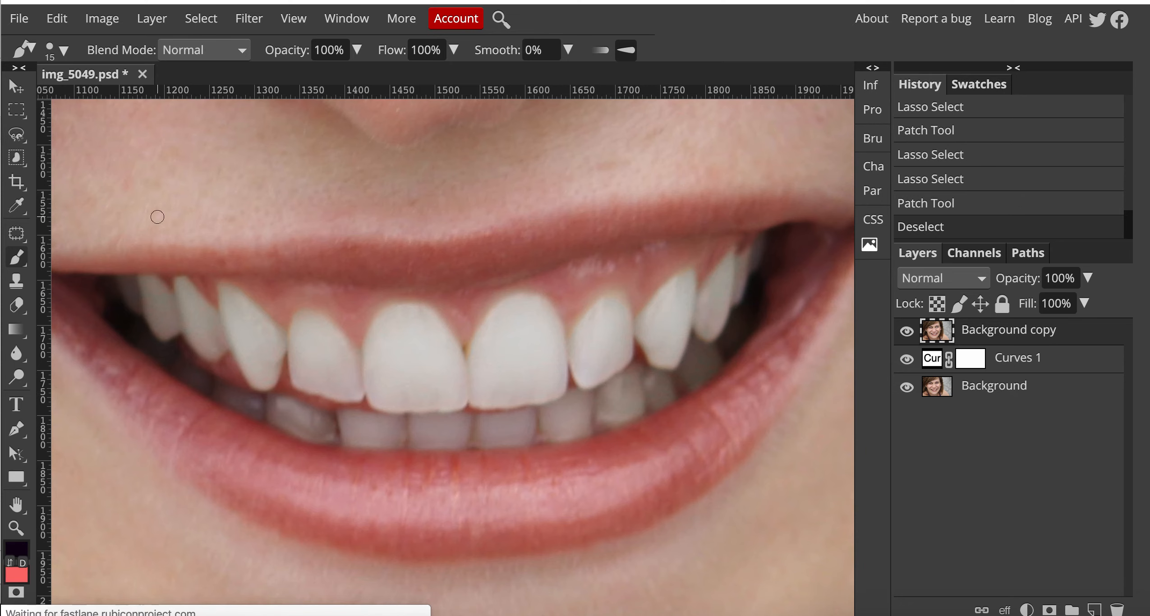
{"action": "left_click_drag", "start_coordinate": [255, 439], "coordinate": [306, 463]}
{"action": "key", "text": "ctrl+z"}
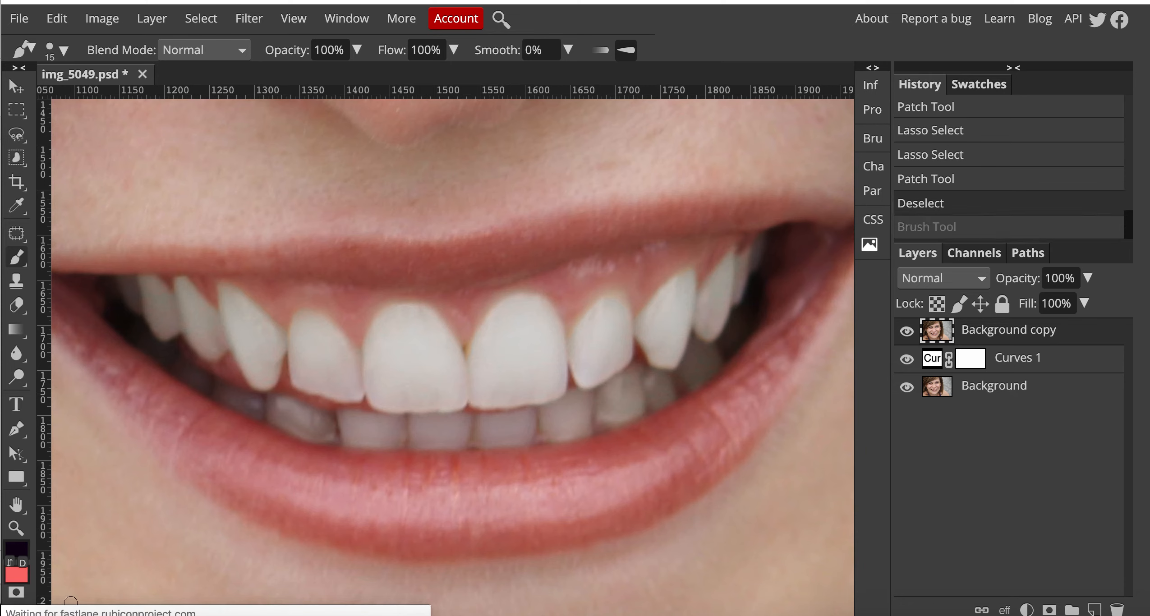
Set the foreground colour to magenta #de47f0 and test it with a stroke on the lower lip, undoing the stroke.
{"action": "left_click", "coordinate": [23, 558]}
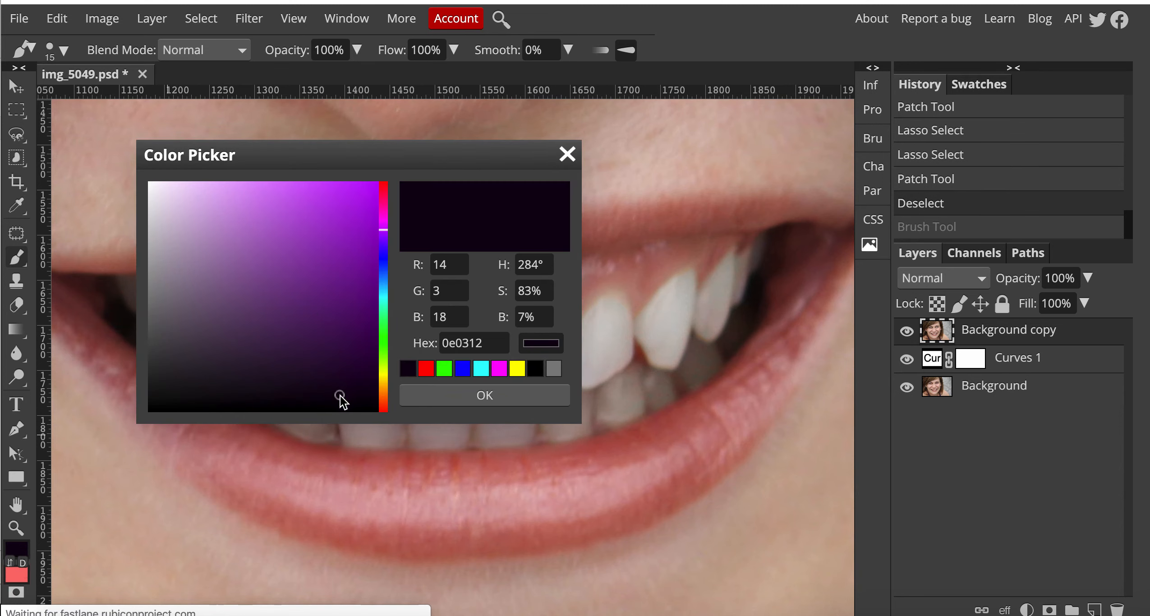
{"action": "left_click_drag", "start_coordinate": [384, 230], "coordinate": [386, 225]}
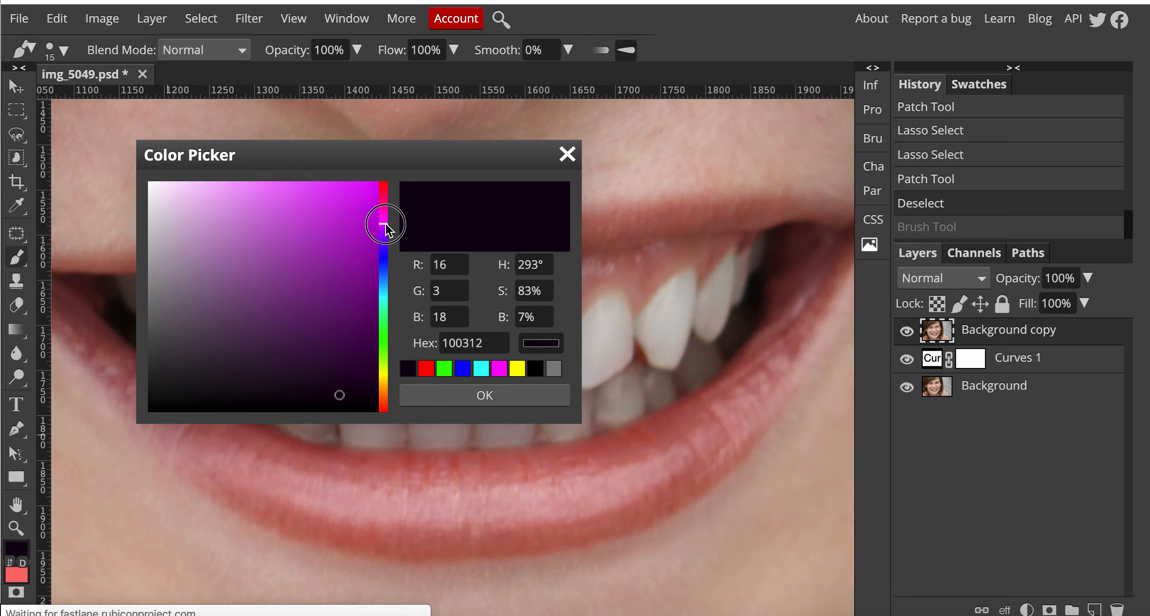
{"action": "mouse_move", "coordinate": [339, 396]}
{"action": "left_mouse_down"}
{"action": "mouse_move", "coordinate": [344, 300]}
{"action": "mouse_move", "coordinate": [310, 195]}
{"action": "left_mouse_up"}
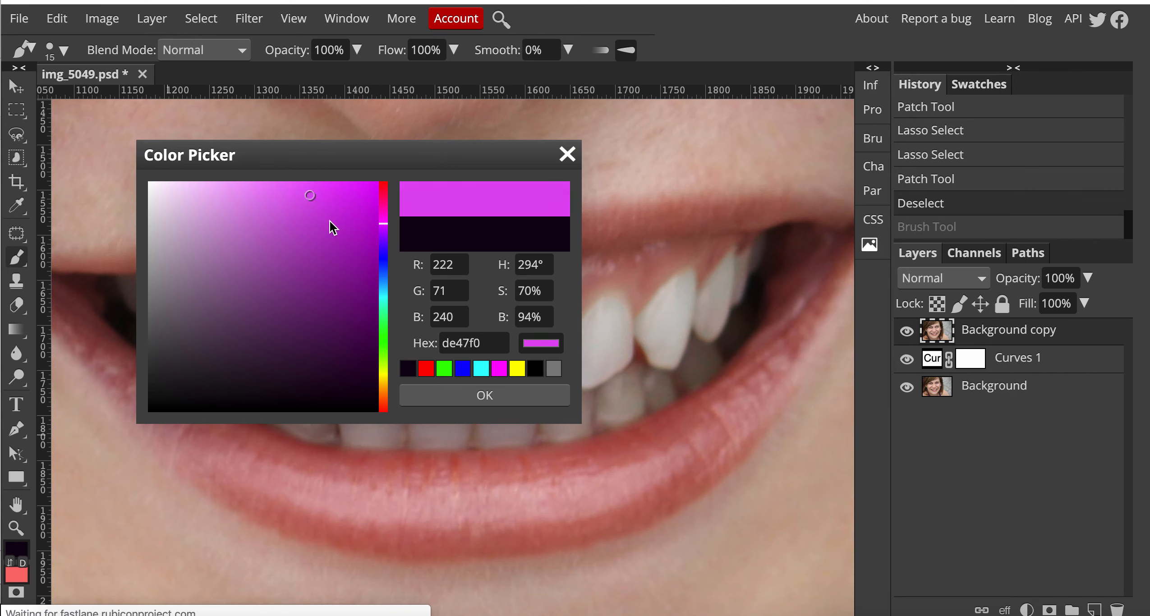
{"action": "left_click", "coordinate": [530, 400]}
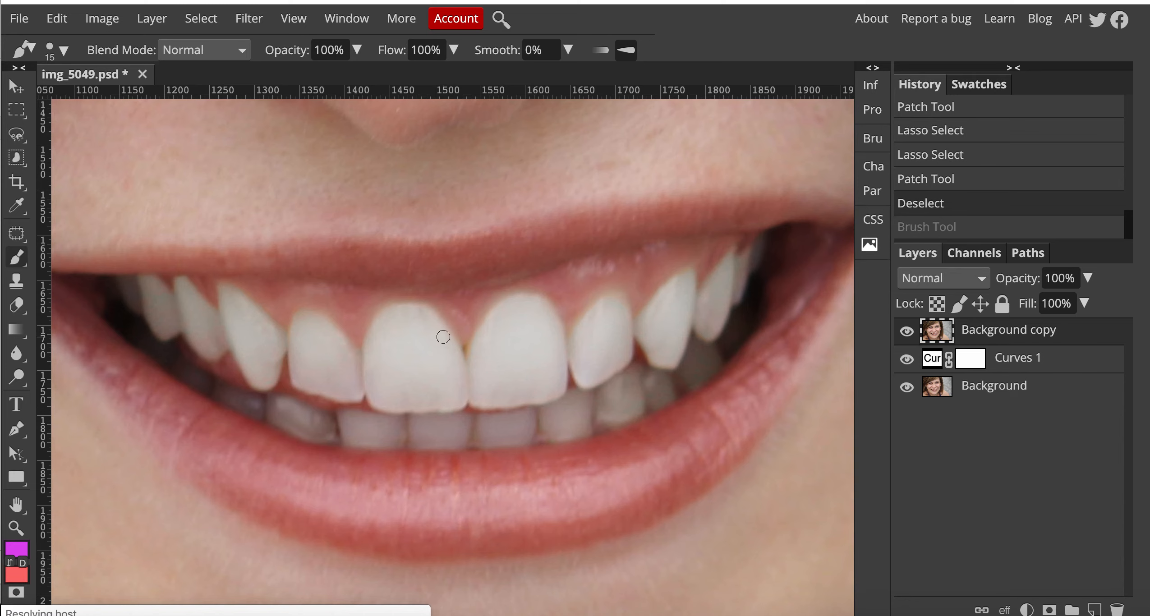
{"action": "mouse_move", "coordinate": [429, 494]}
{"action": "left_mouse_down"}
{"action": "mouse_move", "coordinate": [495, 487]}
{"action": "mouse_move", "coordinate": [411, 497]}
{"action": "mouse_move", "coordinate": [454, 488]}
{"action": "left_mouse_up"}
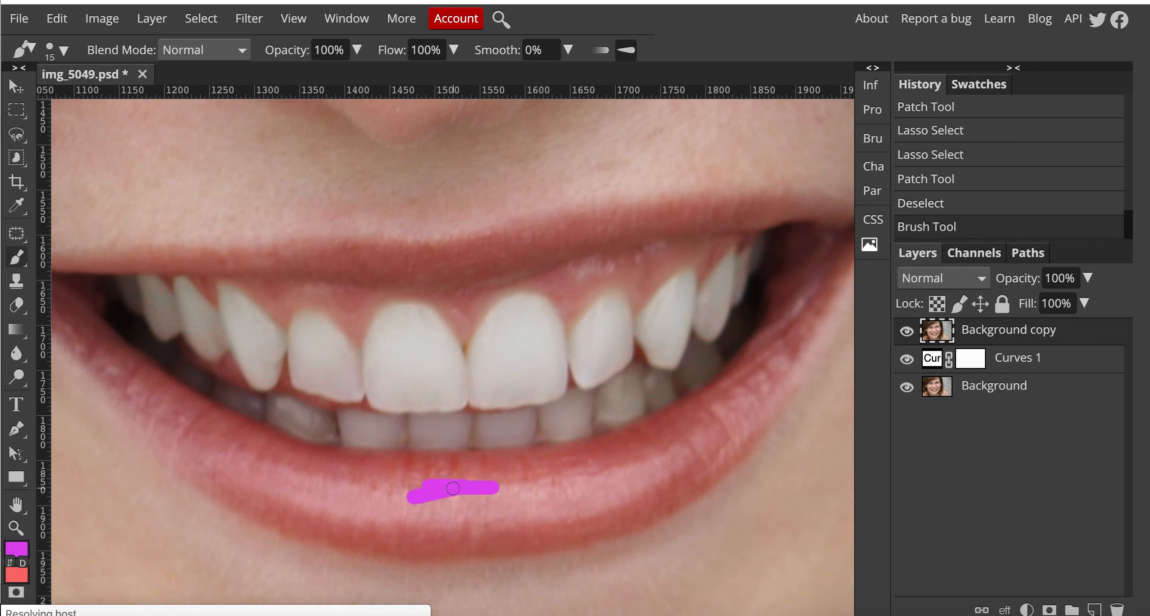
{"action": "key", "text": "ctrl+z"}
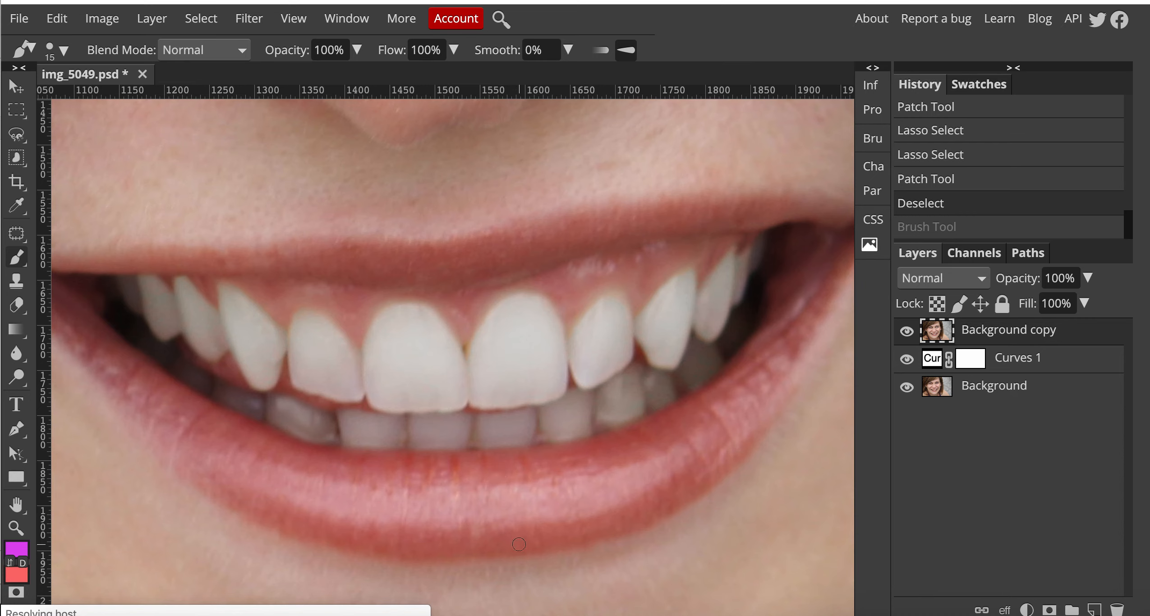
Set the brush to 27% opacity and choose a soft round tip with 0% hardness and a size of 82 px.
{"action": "left_click", "coordinate": [357, 50]}
{"action": "left_click_drag", "start_coordinate": [360, 79], "coordinate": [297, 80]}
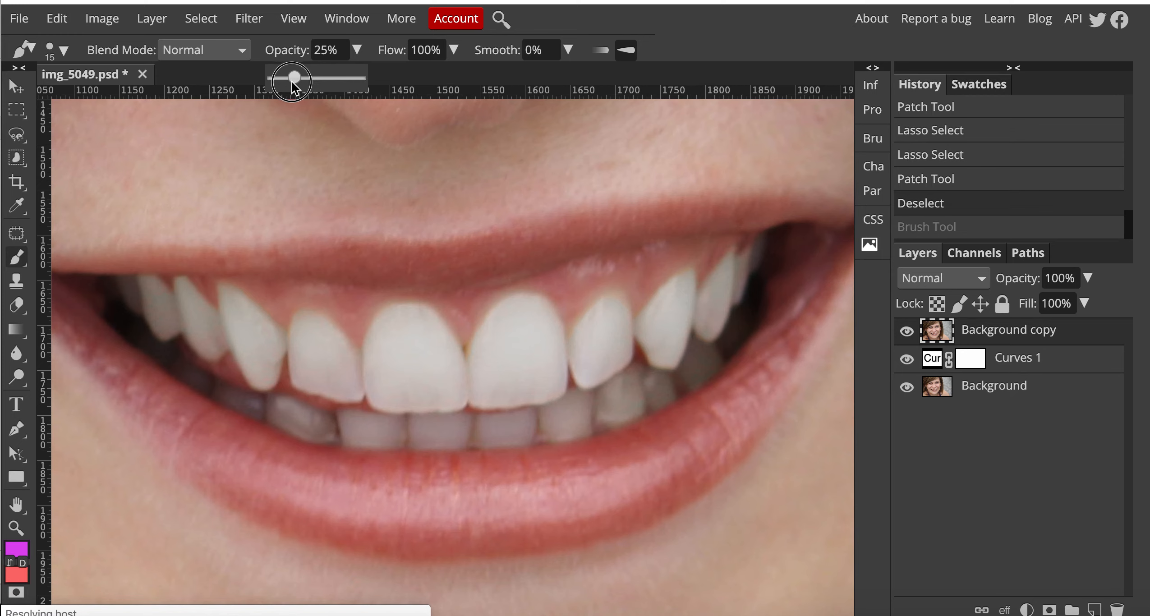
{"action": "left_click_drag", "start_coordinate": [295, 81], "coordinate": [296, 81]}
{"action": "left_click", "coordinate": [64, 50]}
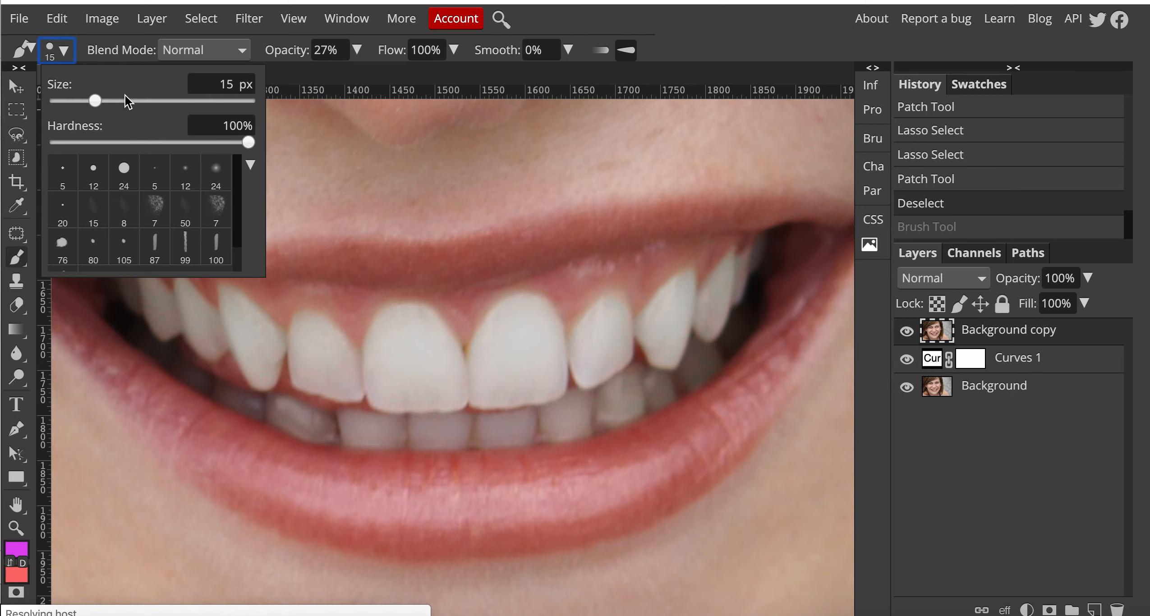
{"action": "left_click_drag", "start_coordinate": [98, 99], "coordinate": [113, 101]}
{"action": "left_click", "coordinate": [224, 170]}
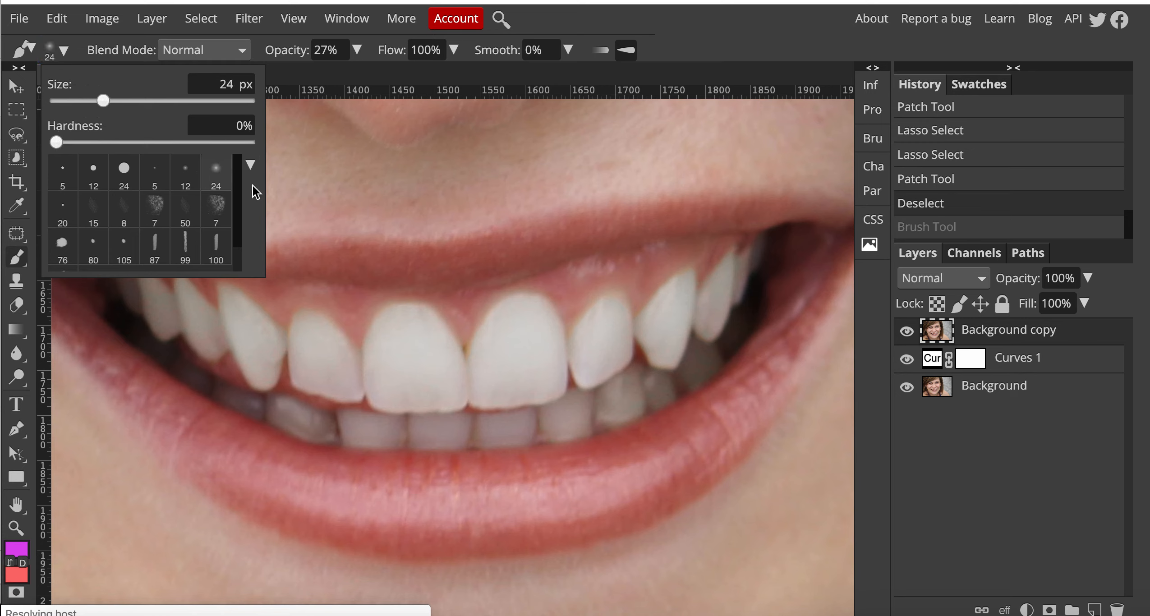
{"action": "left_click", "coordinate": [220, 181]}
{"action": "left_click", "coordinate": [131, 101]}
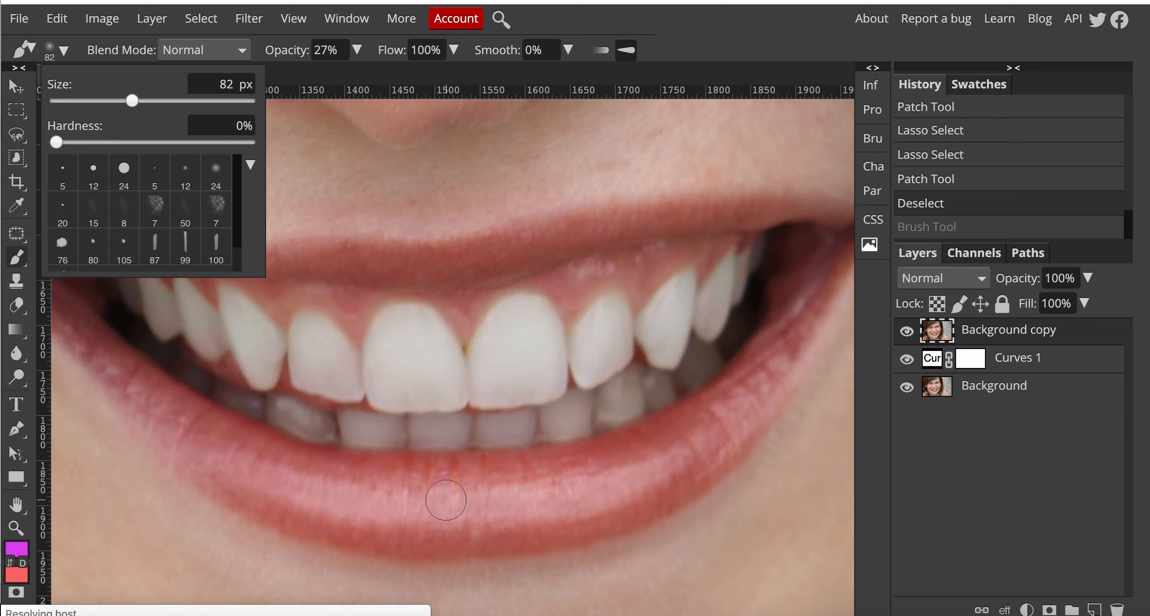
Paint magenta over the lower lip and the middle of the upper lip on Background copy, undoing the last upper-lip stroke.
{"action": "left_click", "coordinate": [416, 473]}
{"action": "mouse_move", "coordinate": [416, 472]}
{"action": "left_mouse_down"}
{"action": "mouse_move", "coordinate": [494, 481]}
{"action": "mouse_move", "coordinate": [624, 457]}
{"action": "mouse_move", "coordinate": [717, 413]}
{"action": "left_mouse_up"}
{"action": "mouse_move", "coordinate": [670, 447]}
{"action": "left_mouse_down"}
{"action": "mouse_move", "coordinate": [778, 357]}
{"action": "mouse_move", "coordinate": [724, 441]}
{"action": "mouse_move", "coordinate": [608, 503]}
{"action": "mouse_move", "coordinate": [472, 528]}
{"action": "mouse_move", "coordinate": [390, 529]}
{"action": "mouse_move", "coordinate": [296, 507]}
{"action": "left_mouse_up"}
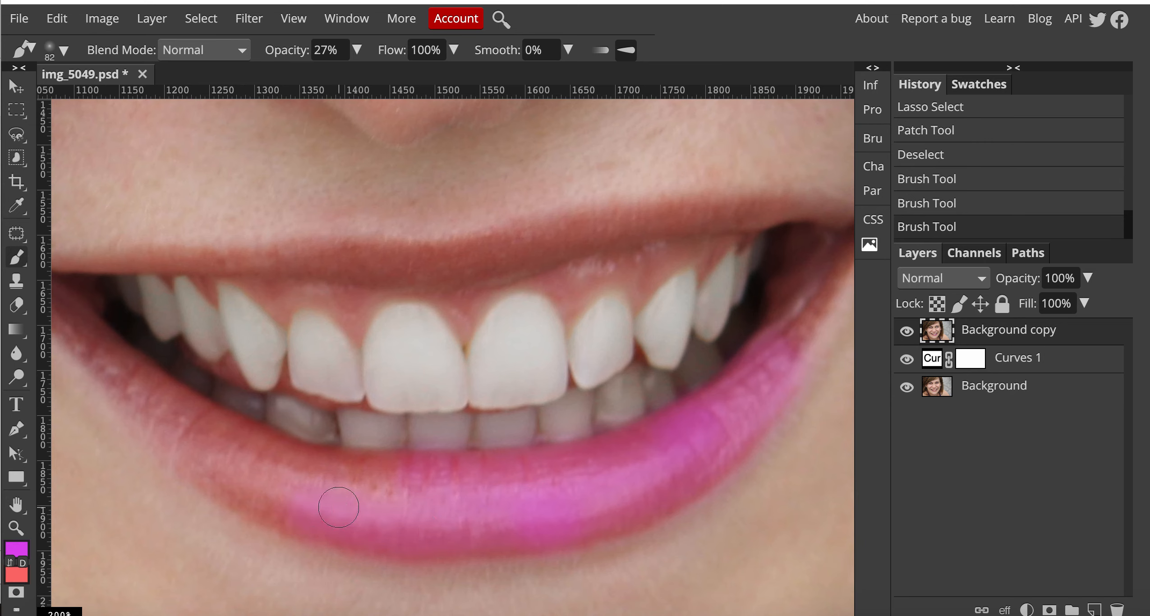
{"action": "mouse_move", "coordinate": [430, 483]}
{"action": "left_mouse_down"}
{"action": "mouse_move", "coordinate": [407, 471]}
{"action": "mouse_move", "coordinate": [302, 469]}
{"action": "mouse_move", "coordinate": [151, 409]}
{"action": "mouse_move", "coordinate": [233, 480]}
{"action": "mouse_move", "coordinate": [361, 514]}
{"action": "left_mouse_up"}
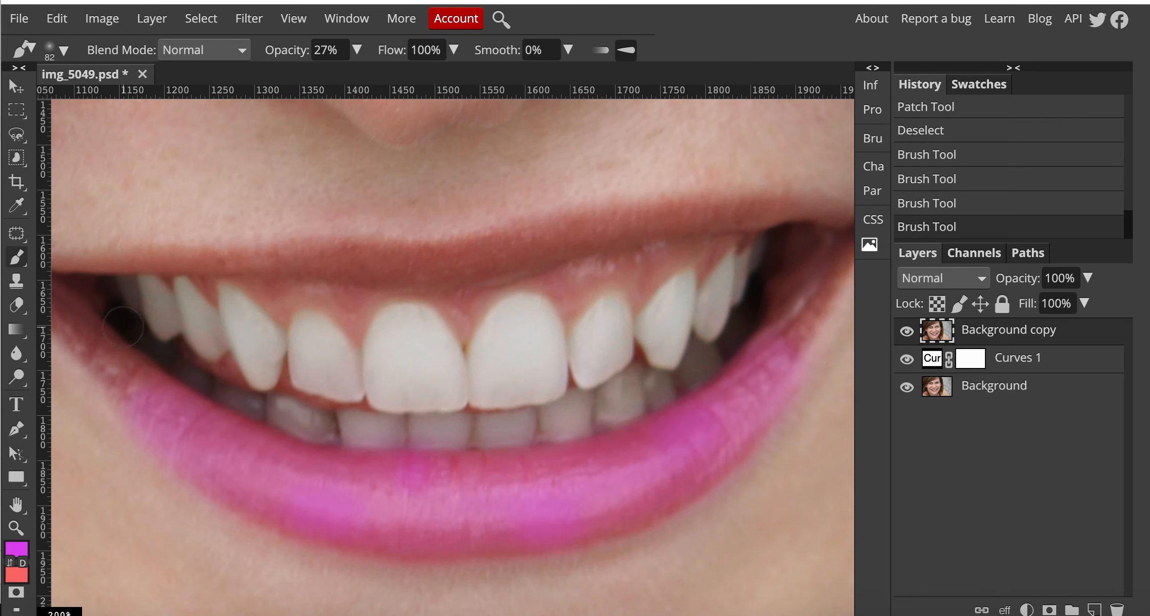
{"action": "left_click_drag", "start_coordinate": [74, 315], "coordinate": [128, 382]}
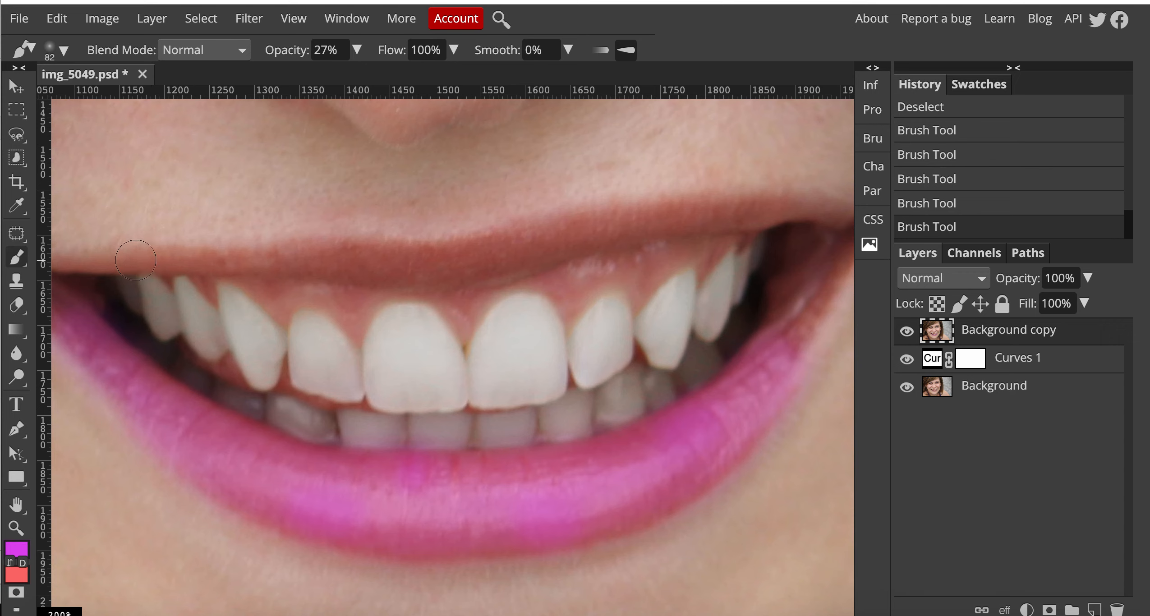
{"action": "mouse_move", "coordinate": [338, 261]}
{"action": "left_mouse_down"}
{"action": "mouse_move", "coordinate": [427, 266]}
{"action": "mouse_move", "coordinate": [608, 226]}
{"action": "mouse_move", "coordinate": [797, 223]}
{"action": "left_mouse_up"}
{"action": "key", "text": "ctrl+z"}
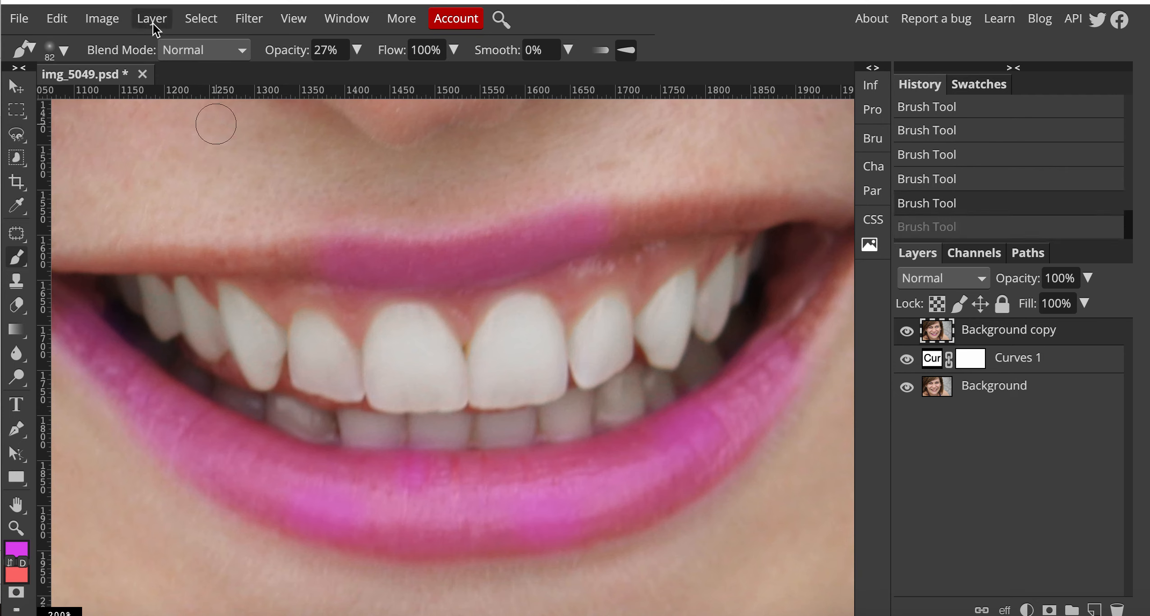
Reduce the brush size to 42 px and tint both sides of the upper lip magenta out to the mouth corners.
{"action": "left_click", "coordinate": [56, 49]}
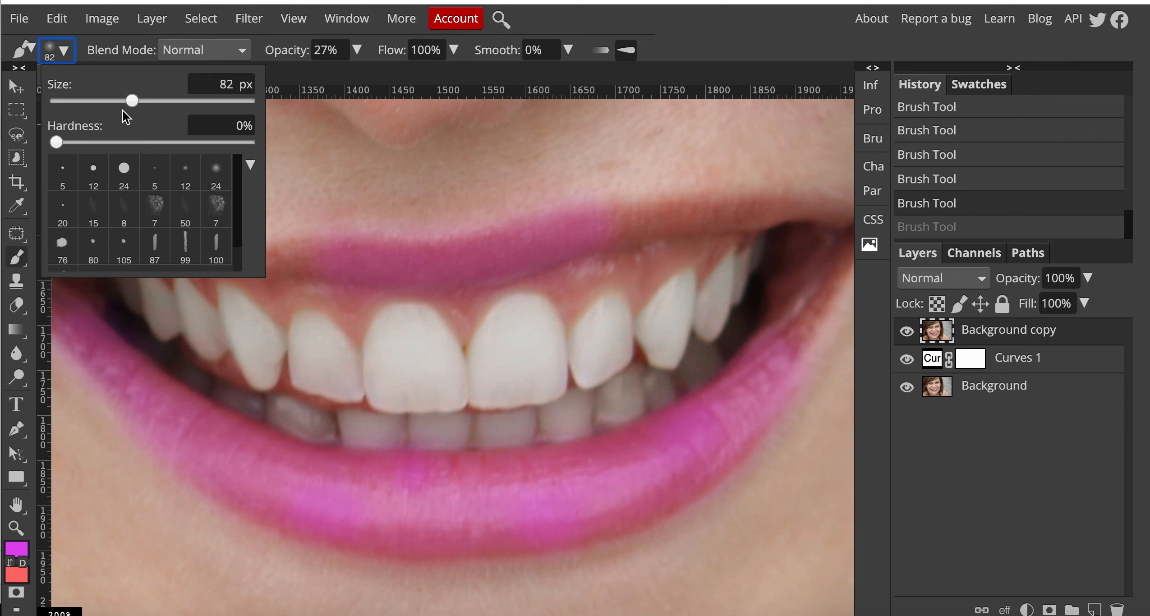
{"action": "left_click_drag", "start_coordinate": [130, 97], "coordinate": [115, 99]}
{"action": "left_click", "coordinate": [600, 232]}
{"action": "left_click_drag", "start_coordinate": [734, 210], "coordinate": [818, 208]}
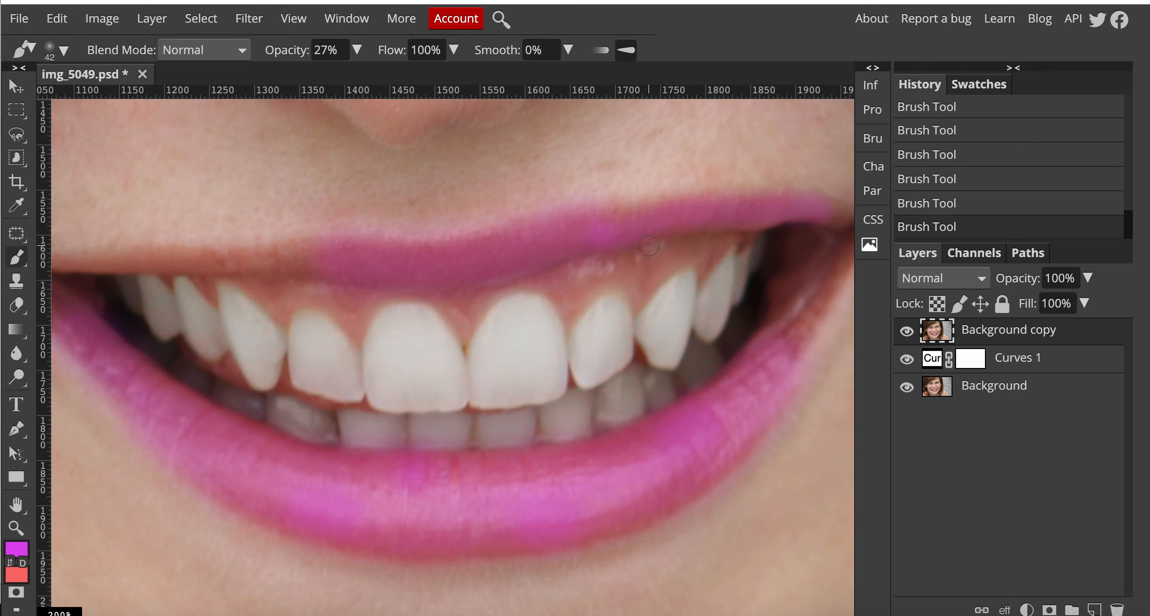
{"action": "left_click_drag", "start_coordinate": [677, 209], "coordinate": [620, 220]}
{"action": "key", "text": "ctrl+z"}
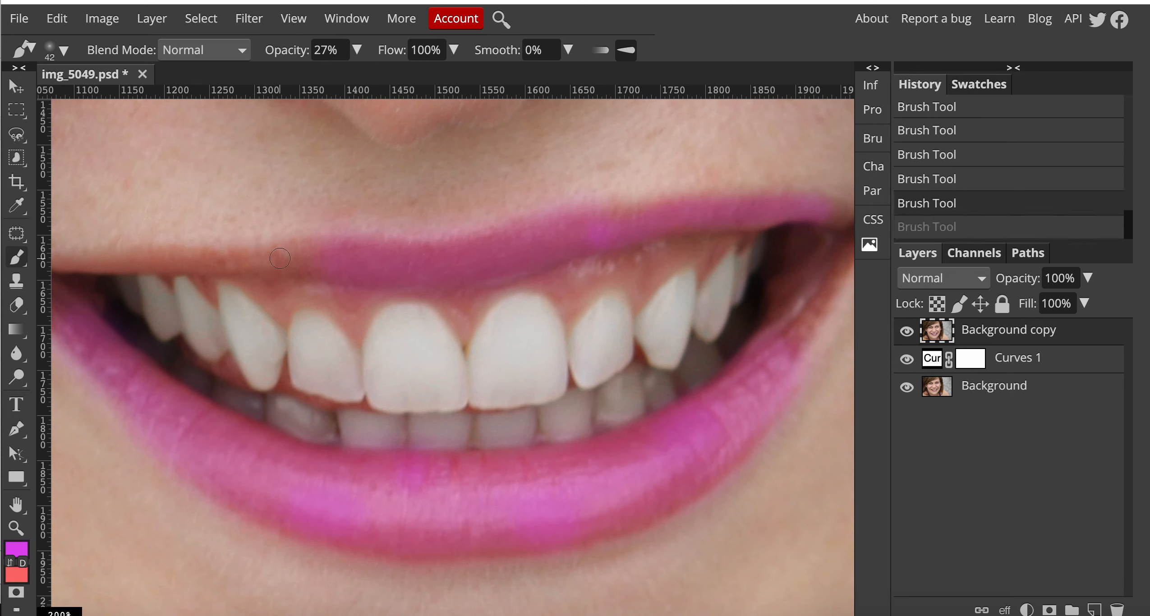
{"action": "left_click_drag", "start_coordinate": [310, 257], "coordinate": [95, 258]}
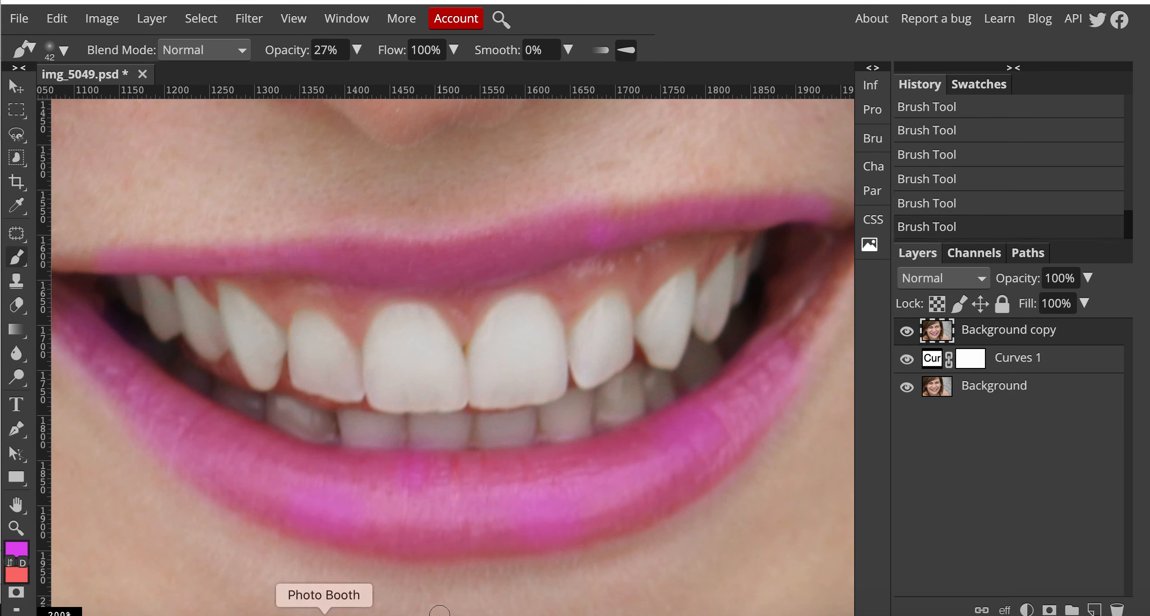
Examine the magenta lips in the context of the whole portrait.
{"action": "left_click", "coordinate": [17, 528]}
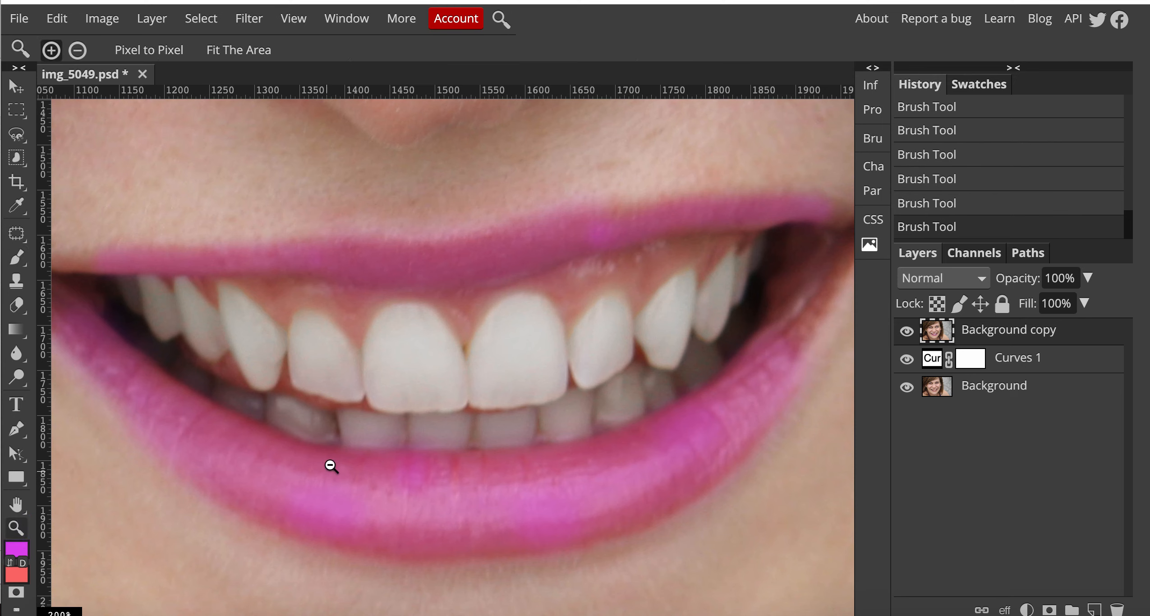
{"action": "left_click", "coordinate": [332, 467], "text": "alt"}
{"action": "left_click", "coordinate": [342, 454], "text": "alt"}
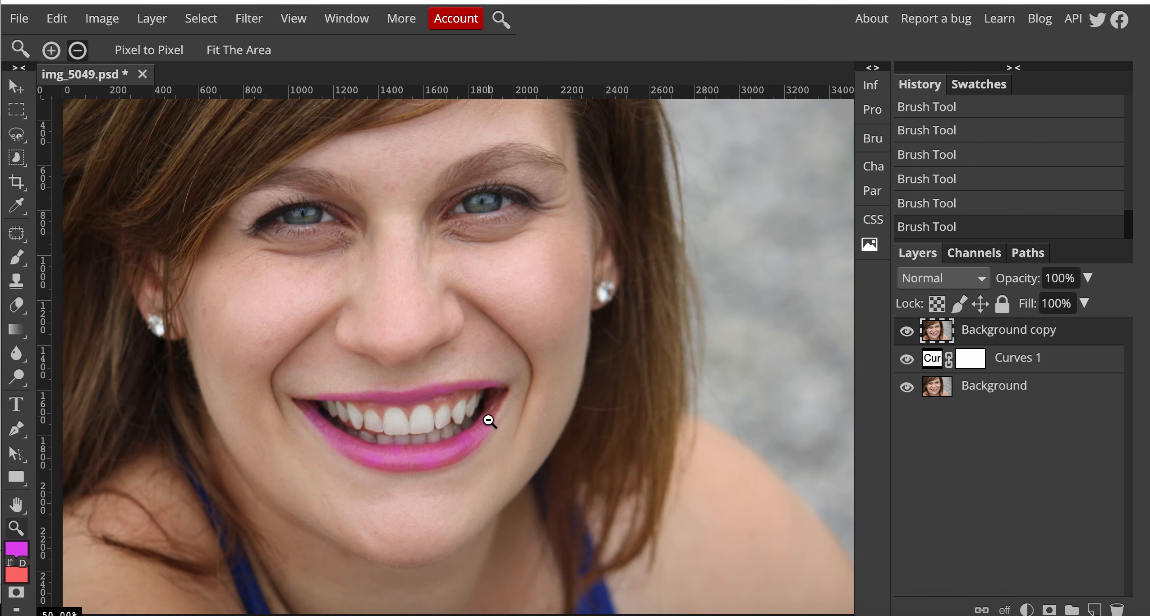
{"action": "left_click", "coordinate": [489, 418], "text": "alt"}
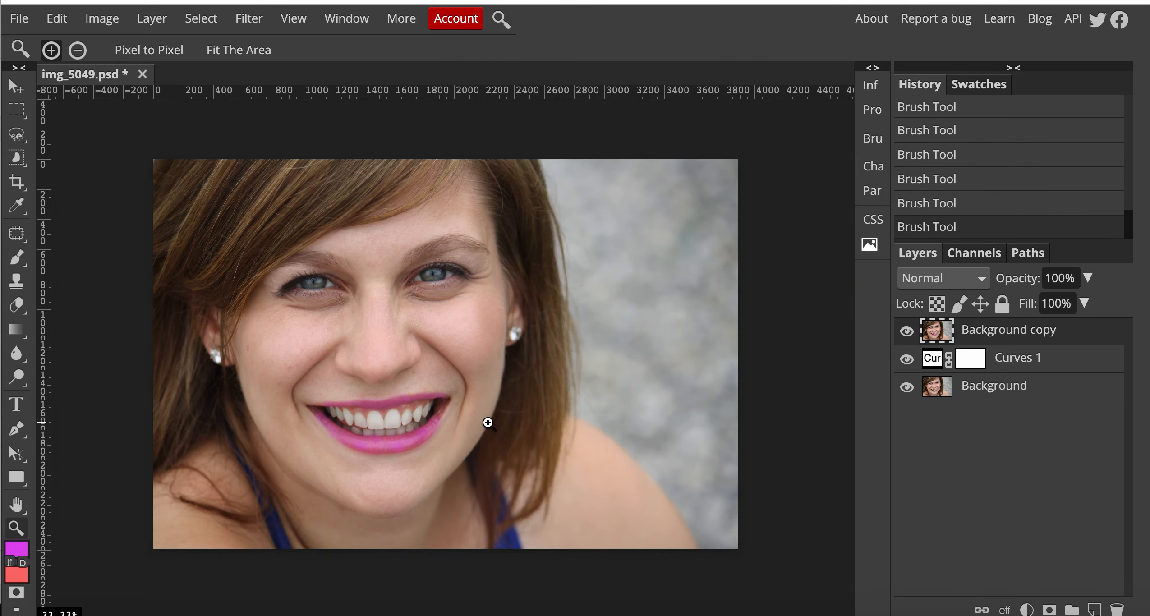